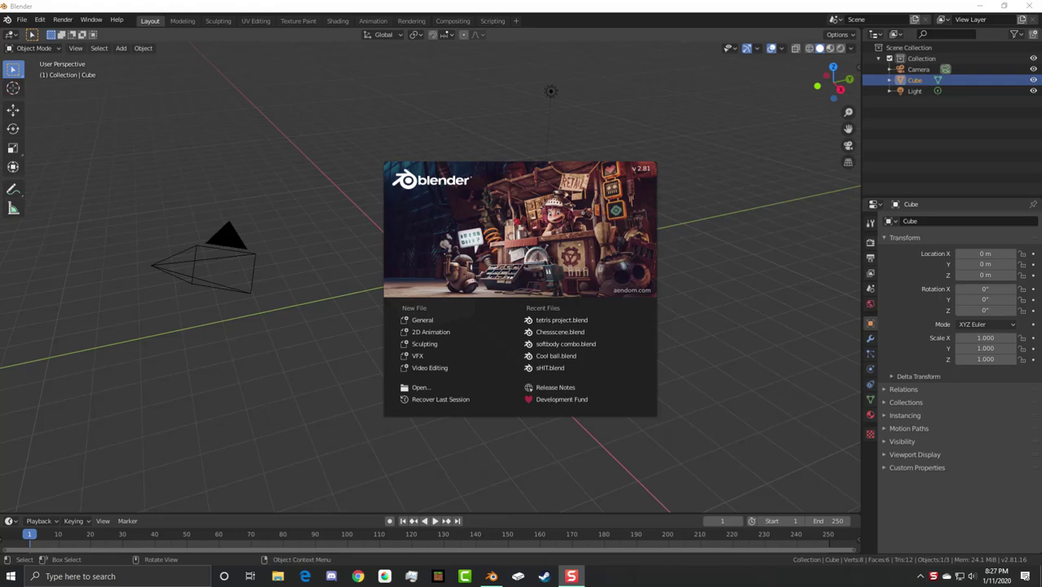
# Step: Start a new General scene and enable Rigid Body physics on the default cube
pyautogui.click(418, 320)
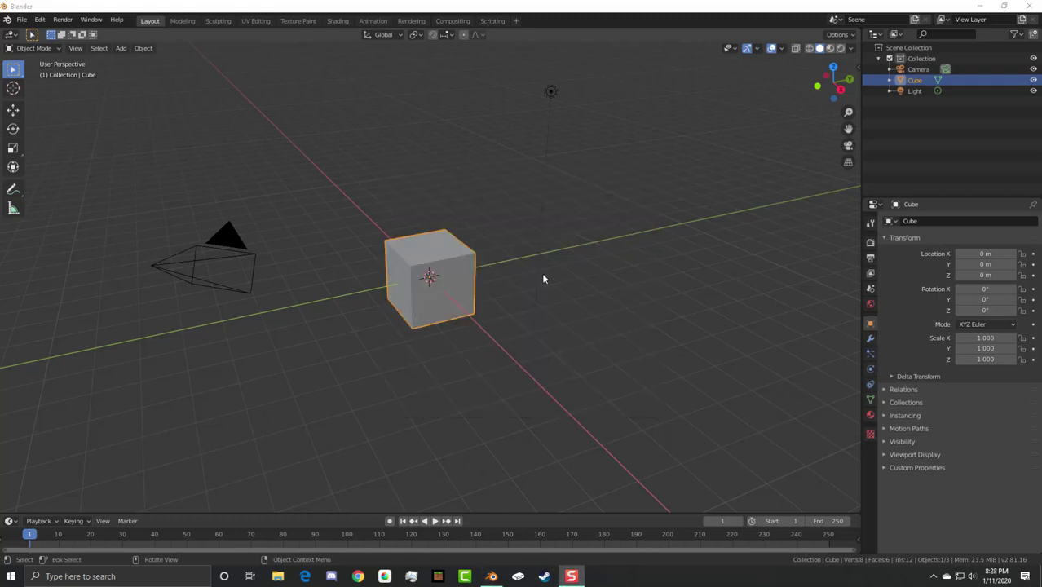
pyautogui.click(868, 369)
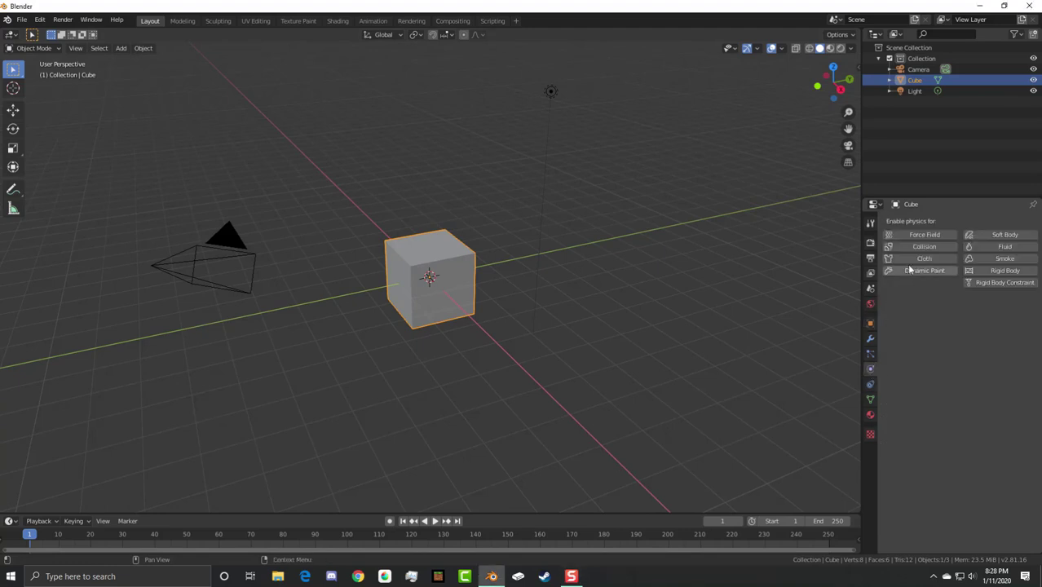
pyautogui.click(1004, 271)
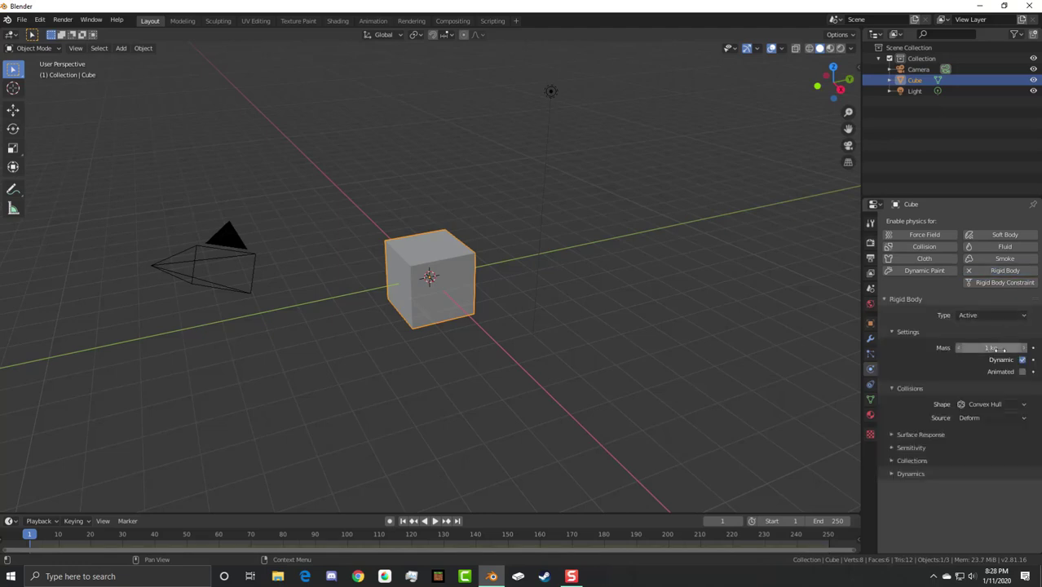
# Step: Set the cube's rigid body collision shape to Box
pyautogui.click(1003, 405)
pyautogui.click(1005, 405)
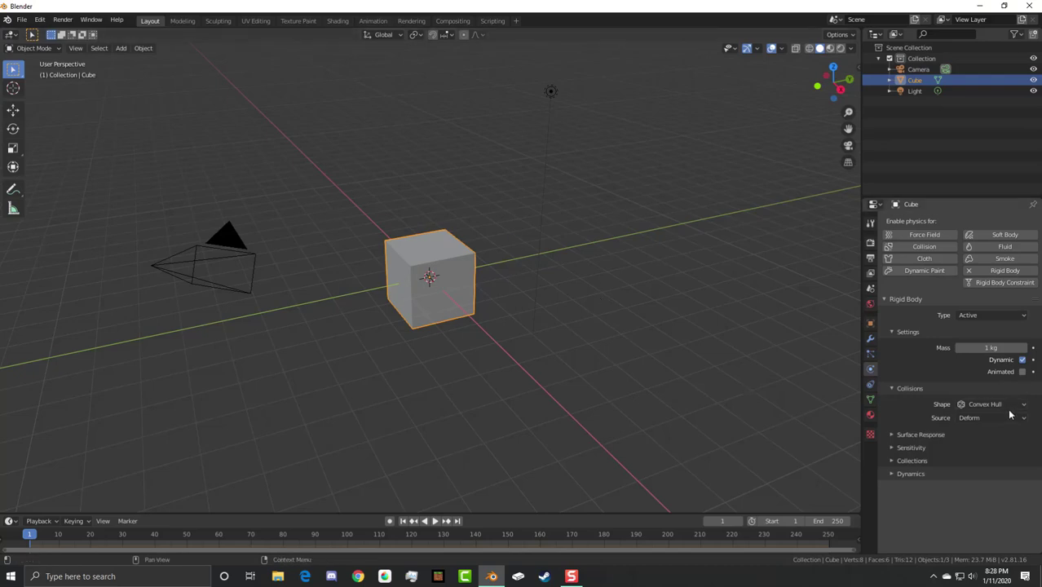
pyautogui.click(1007, 405)
pyautogui.click(1004, 419)
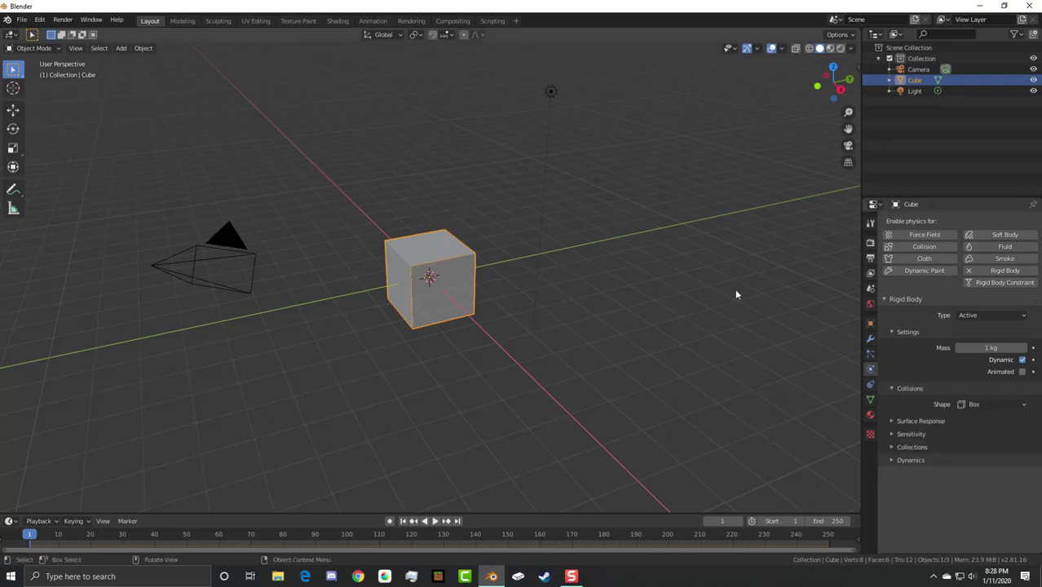
# Step: Duplicate the cube and place the copy directly beneath the original along the Z axis
pyautogui.scroll(2, 456, 263)
pyautogui.moveTo(463, 272); pyautogui.dragTo(829, 337, button='middle')
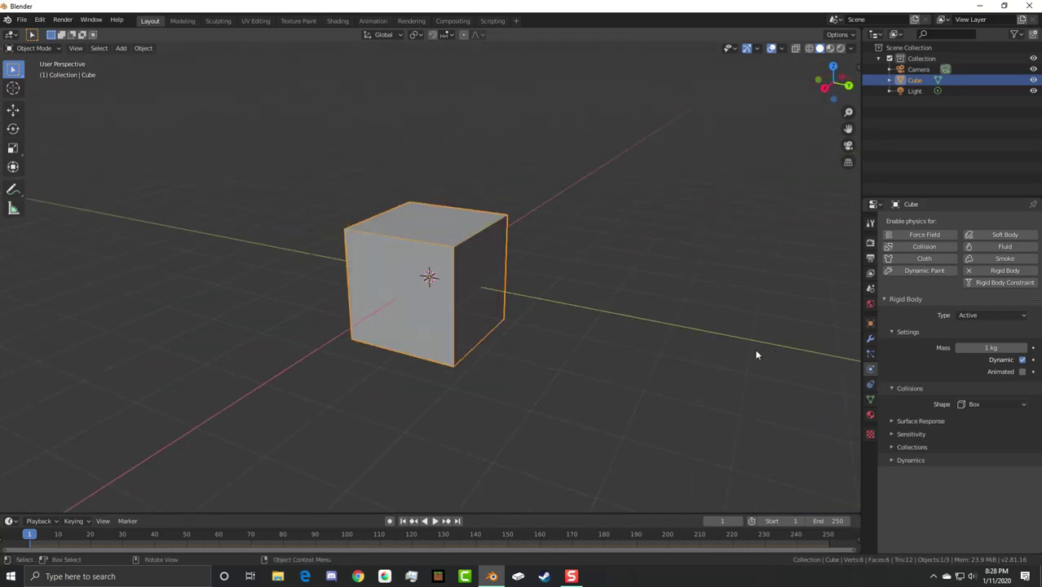
pyautogui.scroll(-3, 653, 318)
pyautogui.moveTo(559, 284); pyautogui.dragTo(592, 273, button='middle')
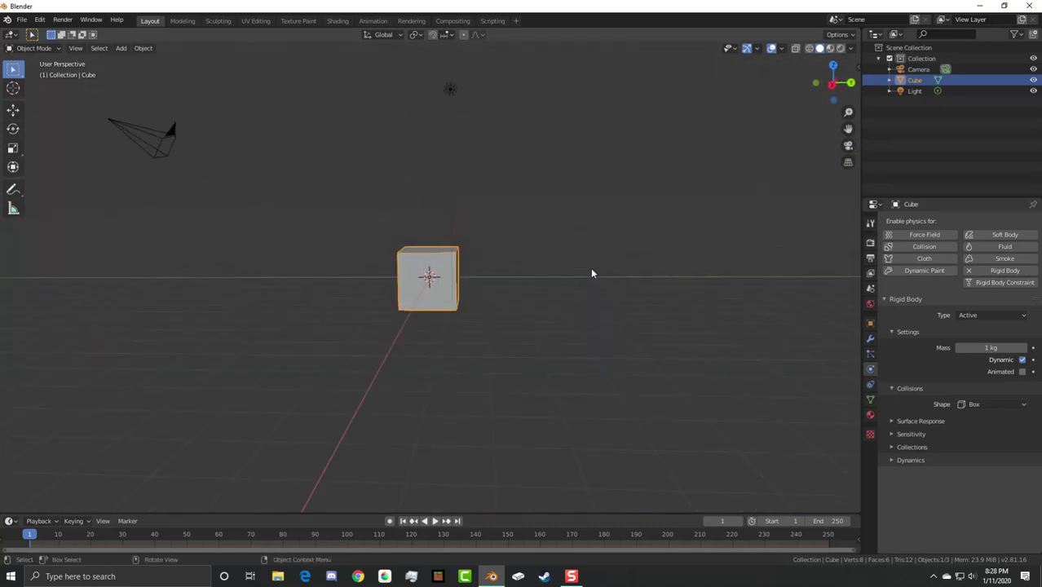
pyautogui.hotkey('shift', 'd')
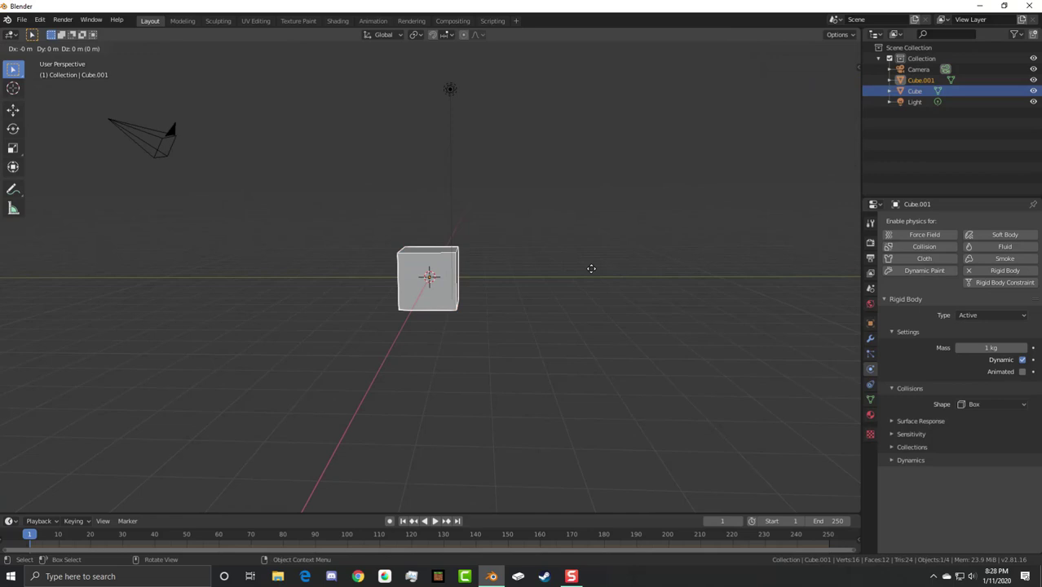
pyautogui.press('z')
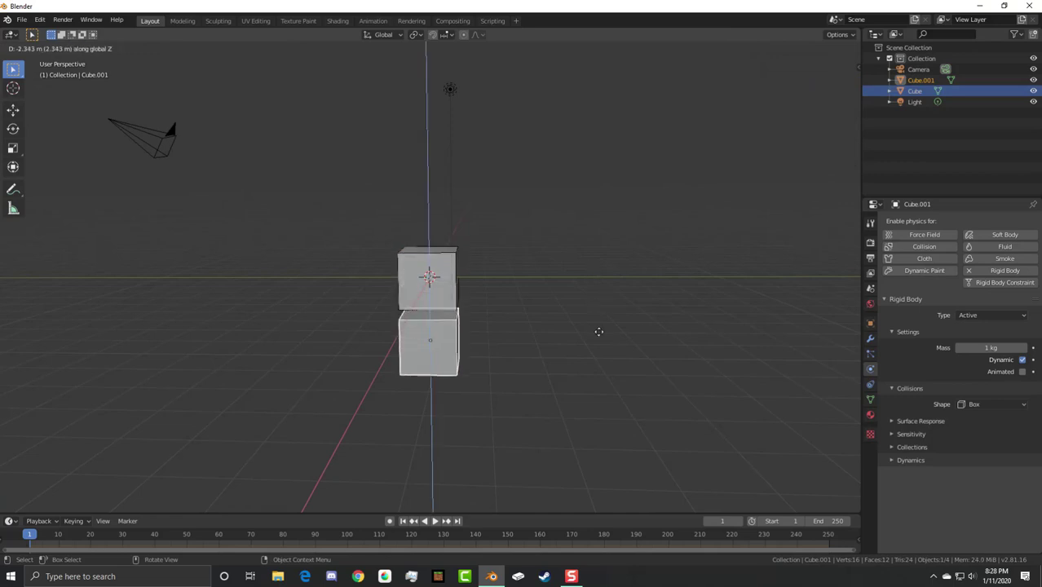
pyautogui.click(601, 331)
# Step: Scale the lower cube up in X and Y only and flatten it along Z into a wide, thin floor slab
pyautogui.press('s')
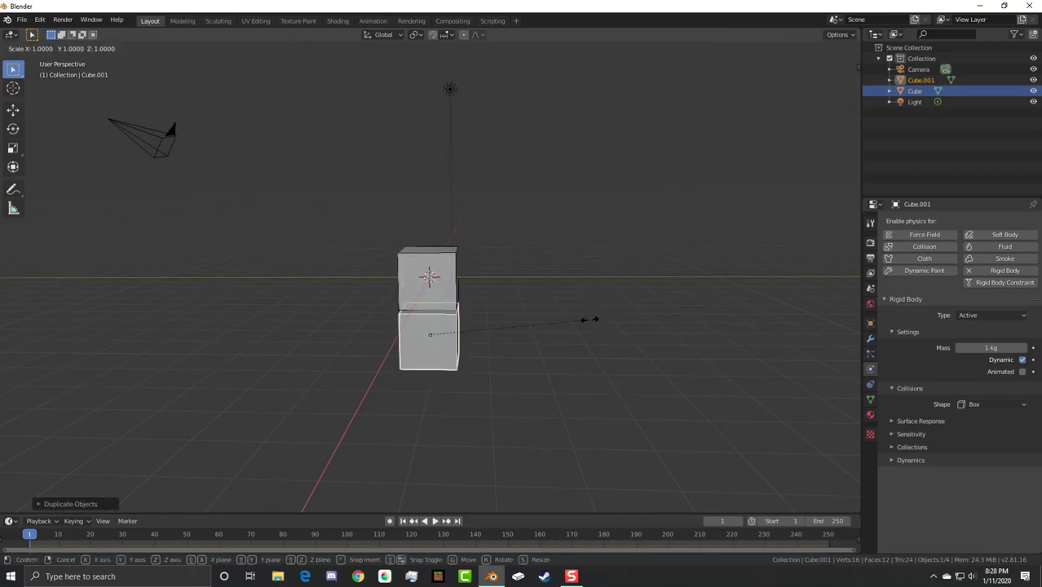
pyautogui.hotkey('shift', 'z')
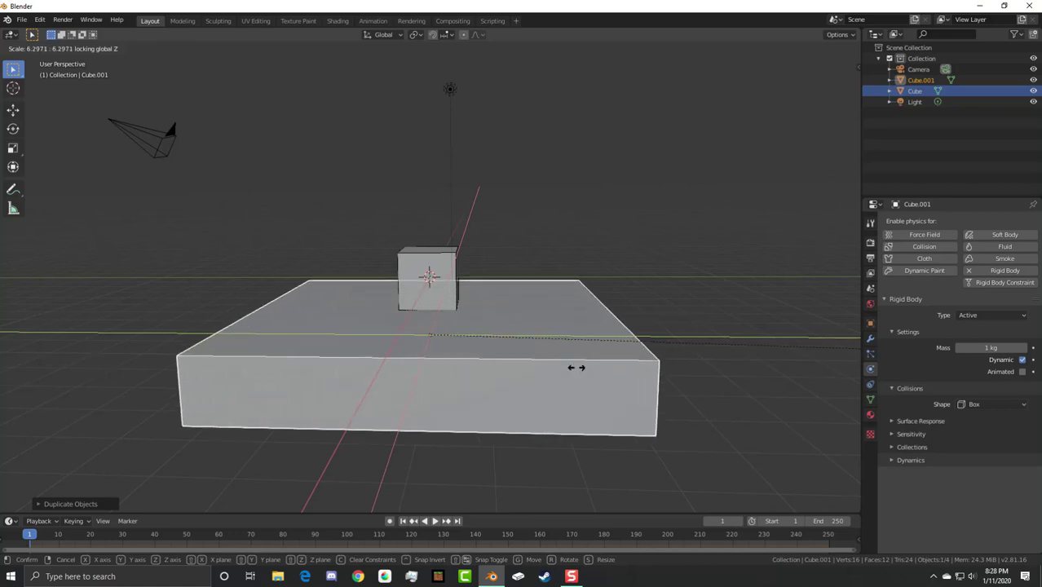
pyautogui.click(642, 370)
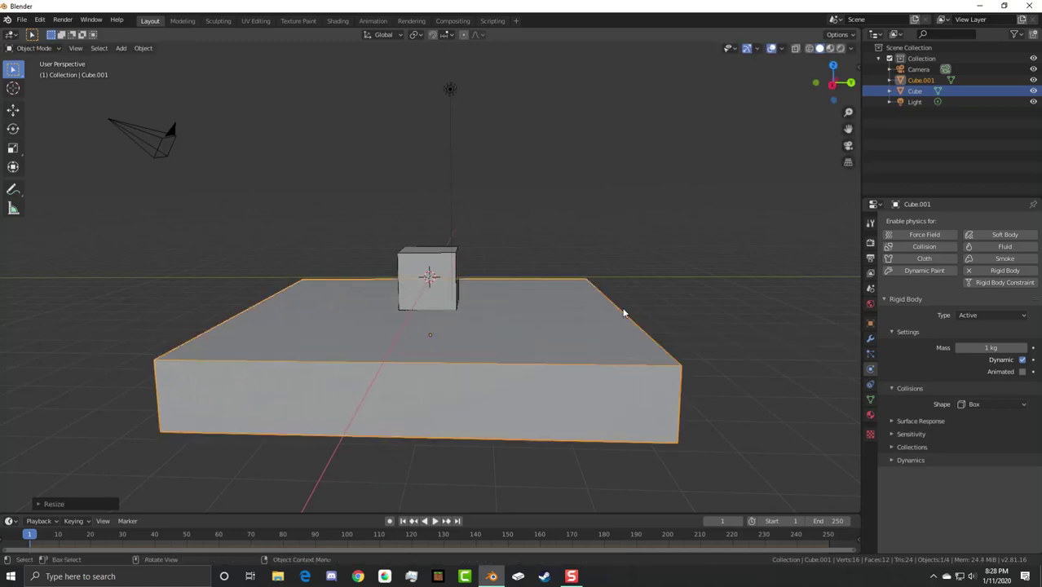
pyautogui.press('s')
pyautogui.press('z')
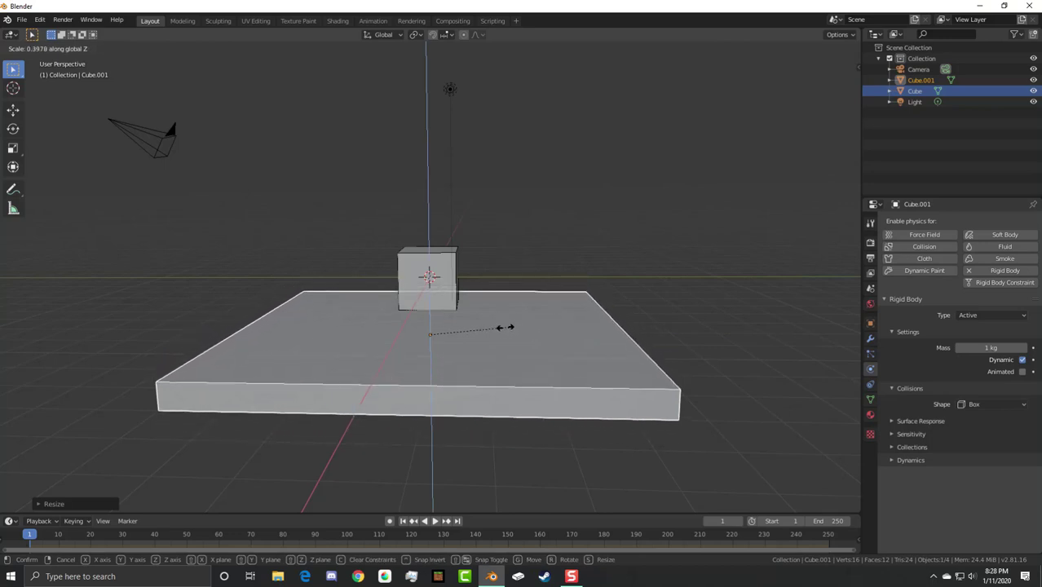
pyautogui.click(478, 339)
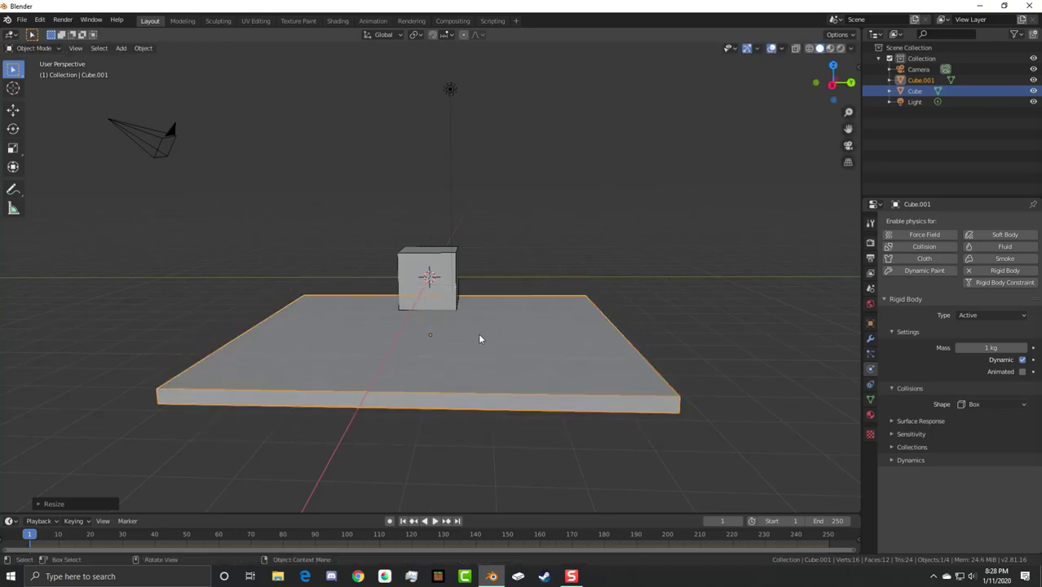
# Step: Set the floor slab's rigid body type to Passive
pyautogui.scroll(4, 677, 360)
pyautogui.scroll(-5, 758, 346)
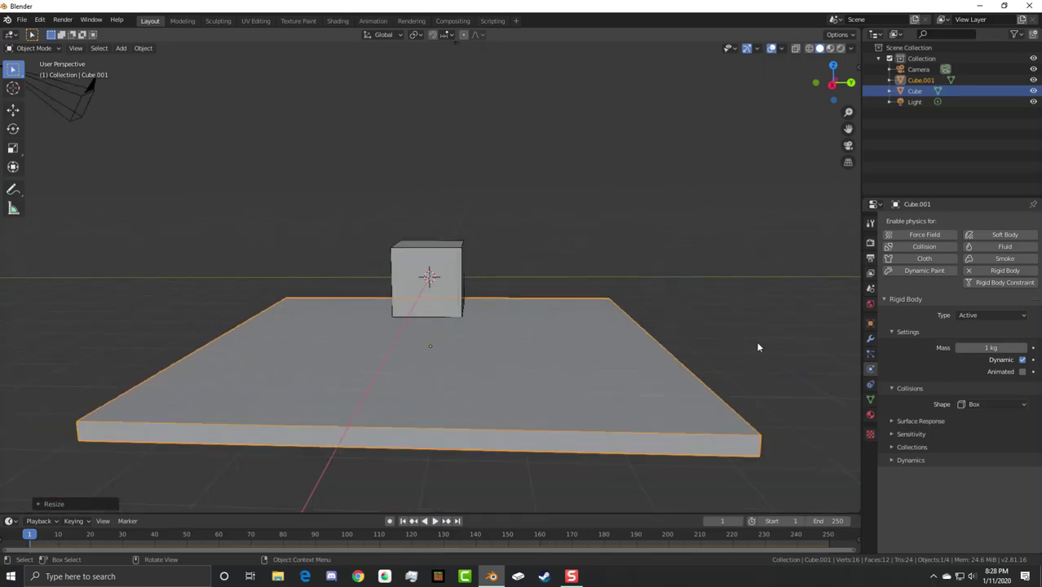
pyautogui.click(596, 342)
pyautogui.scroll(1, 483, 307)
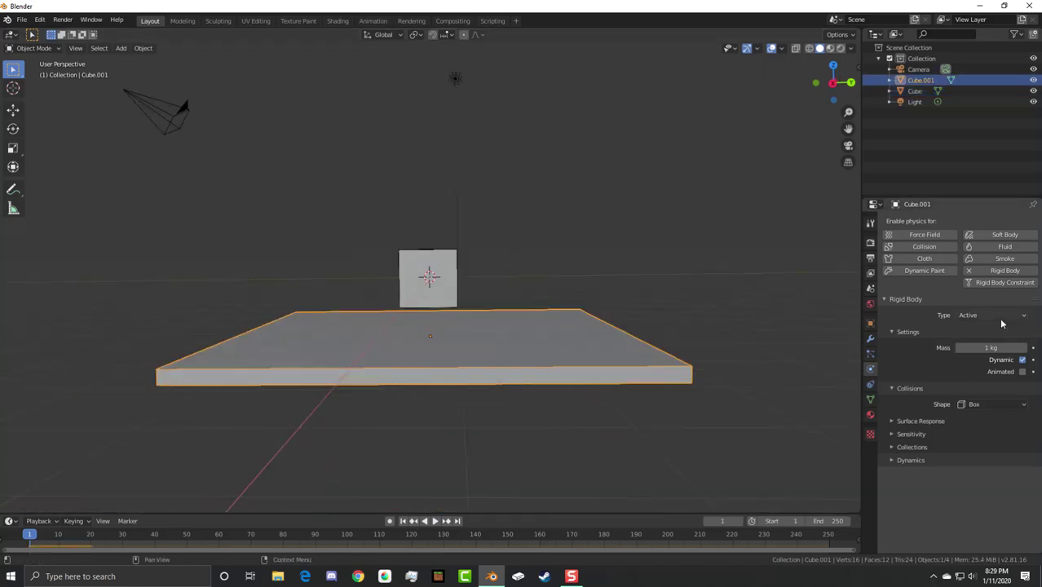
pyautogui.click(999, 316)
pyautogui.click(997, 339)
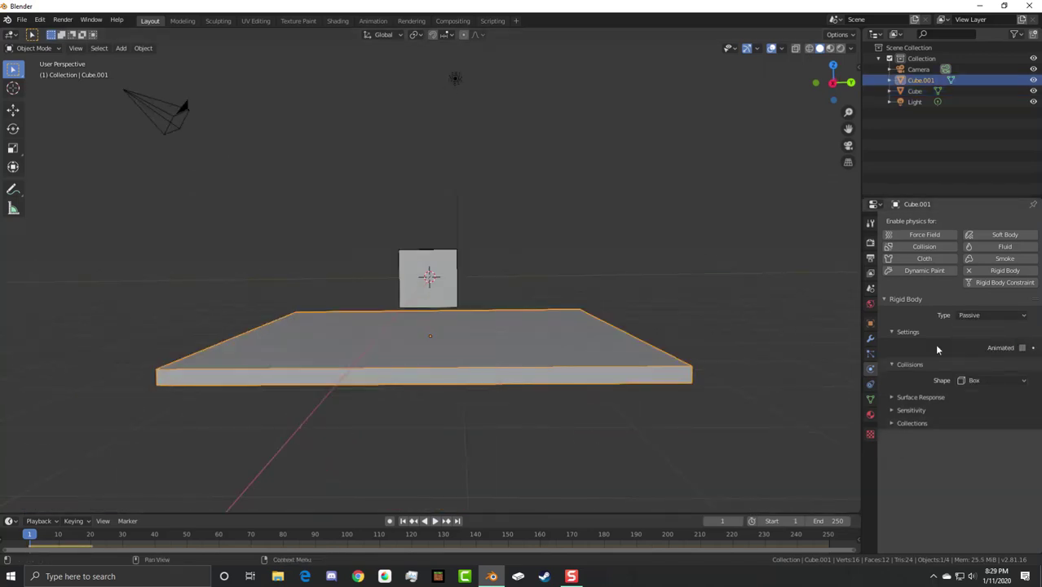
# Step: Deselect everything, play the rigid body simulation to check how the cube falls onto the slab, and return to the first frame
pyautogui.click(430, 283)
pyautogui.click(559, 334)
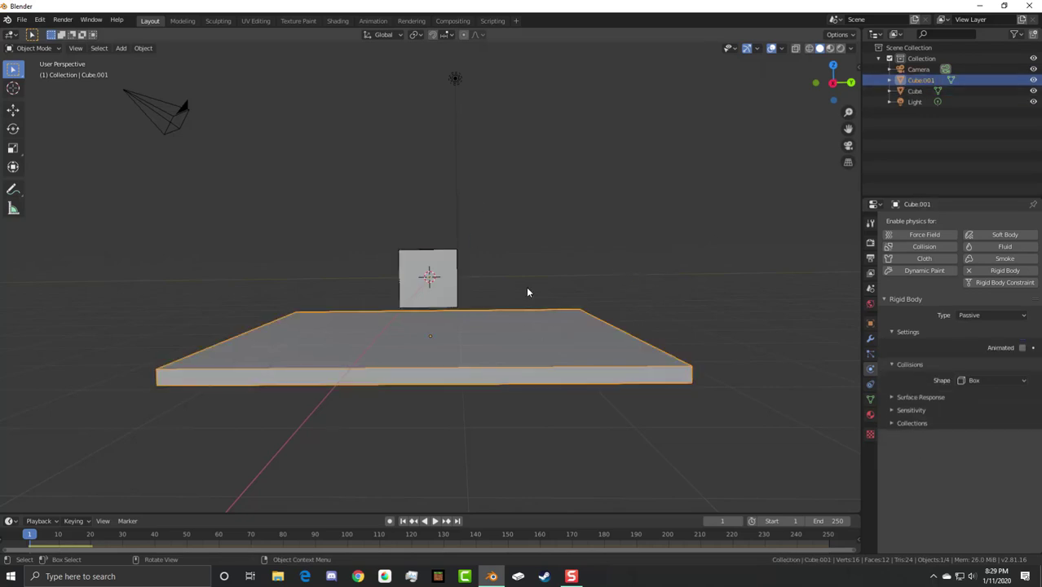
pyautogui.click(459, 283)
pyautogui.click(455, 281)
pyautogui.click(554, 306)
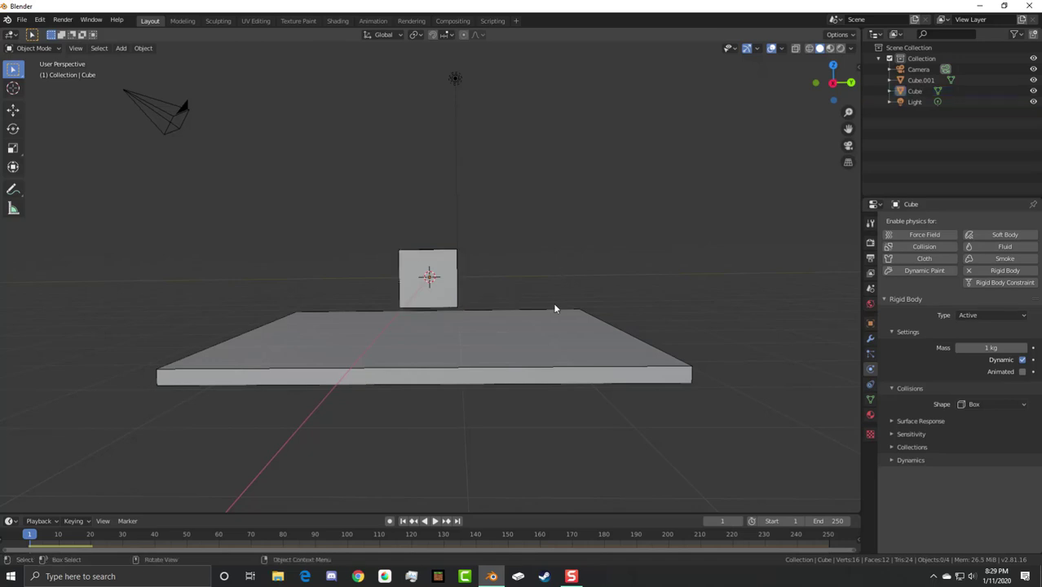
pyautogui.click(436, 525)
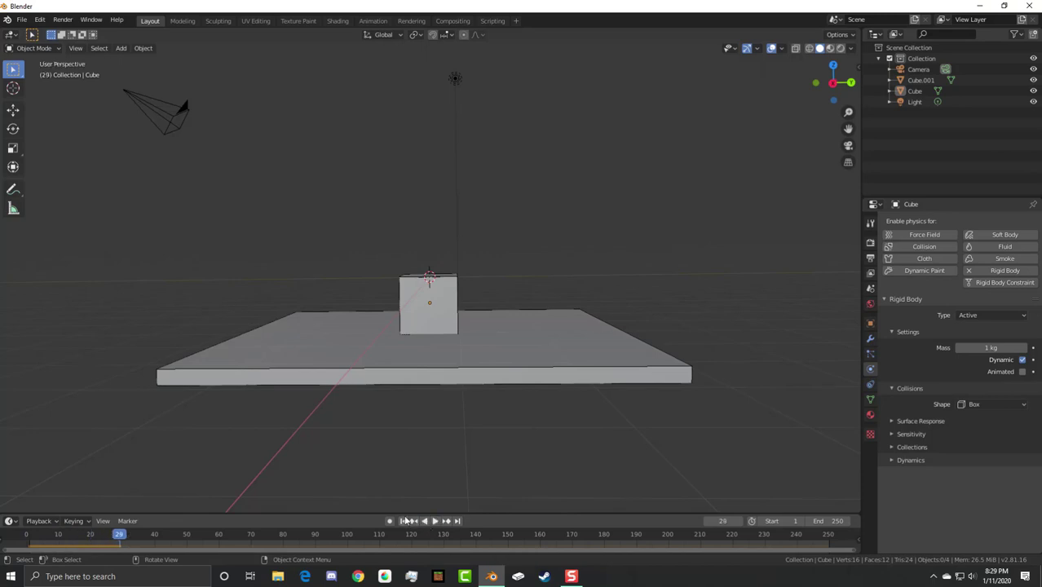
pyautogui.click(404, 521)
# Step: Set the floor slab's Surface Response bounciness to 0.381
pyautogui.click(481, 352)
pyautogui.scroll(5, 571, 355)
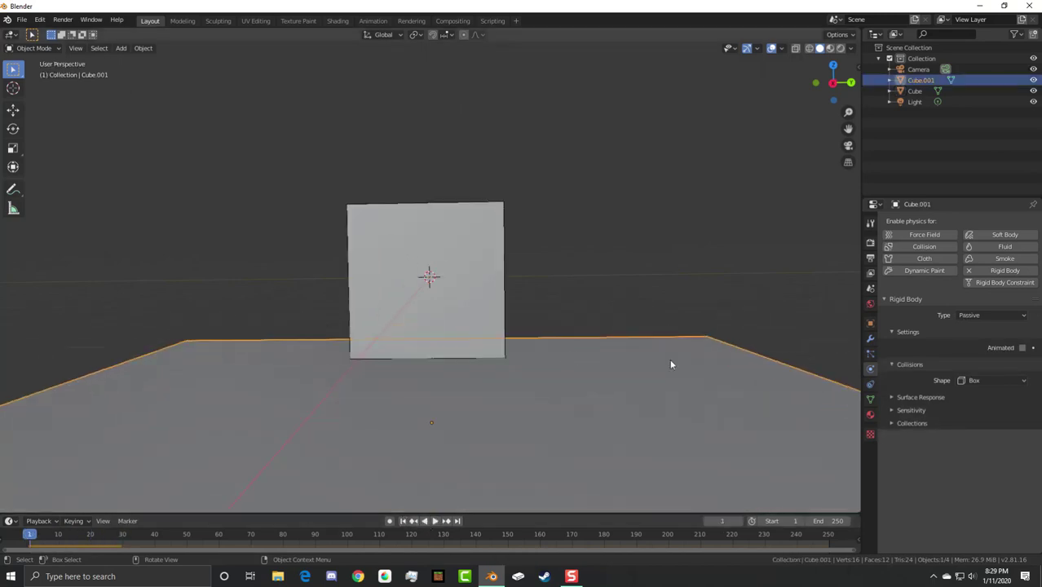
pyautogui.click(906, 412)
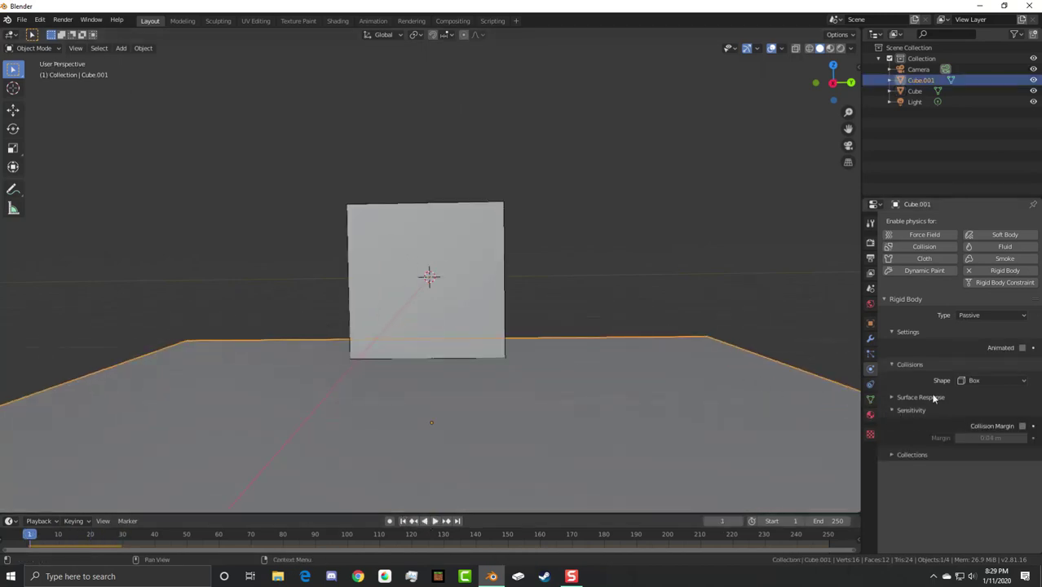
pyautogui.click(912, 409)
pyautogui.click(930, 397)
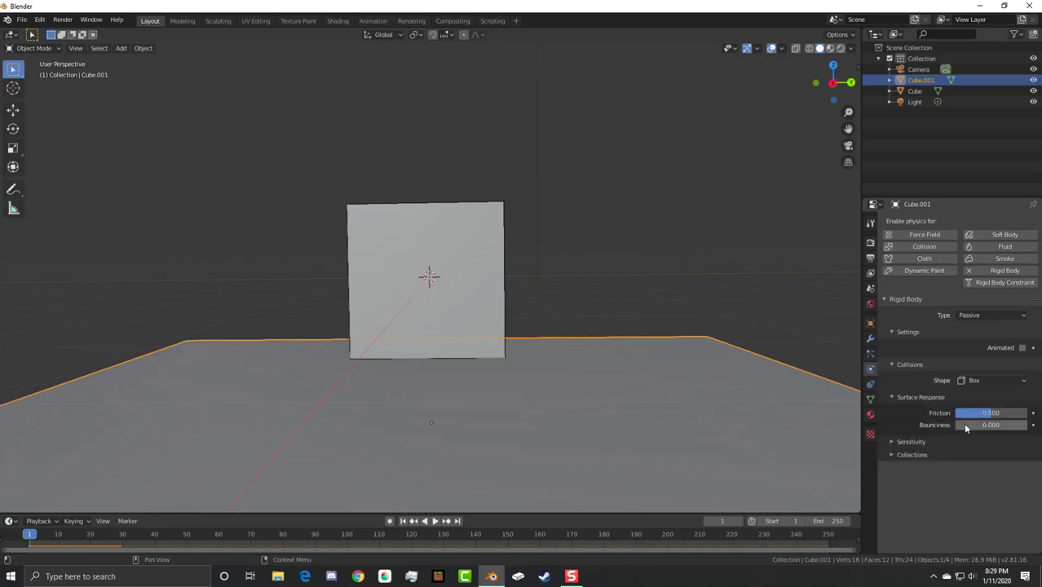
# Step: Set the cube's bounciness to 0.291, play the simulation to check the bounce, and return to the first frame
pyautogui.click(499, 282)
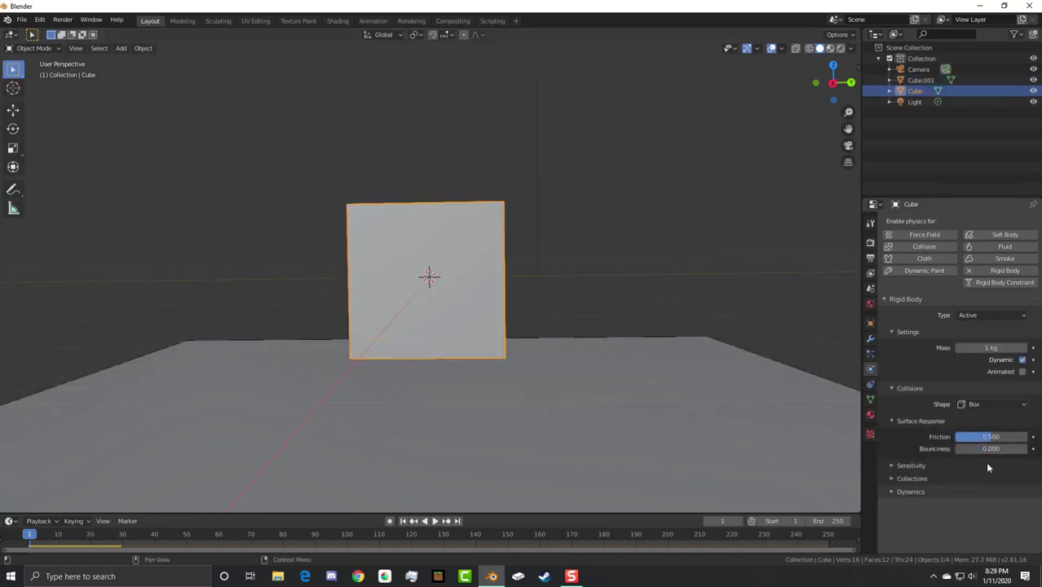
pyautogui.moveTo(979, 448); pyautogui.dragTo(1003, 448)
pyautogui.scroll(-2, 461, 447)
pyautogui.press('space')
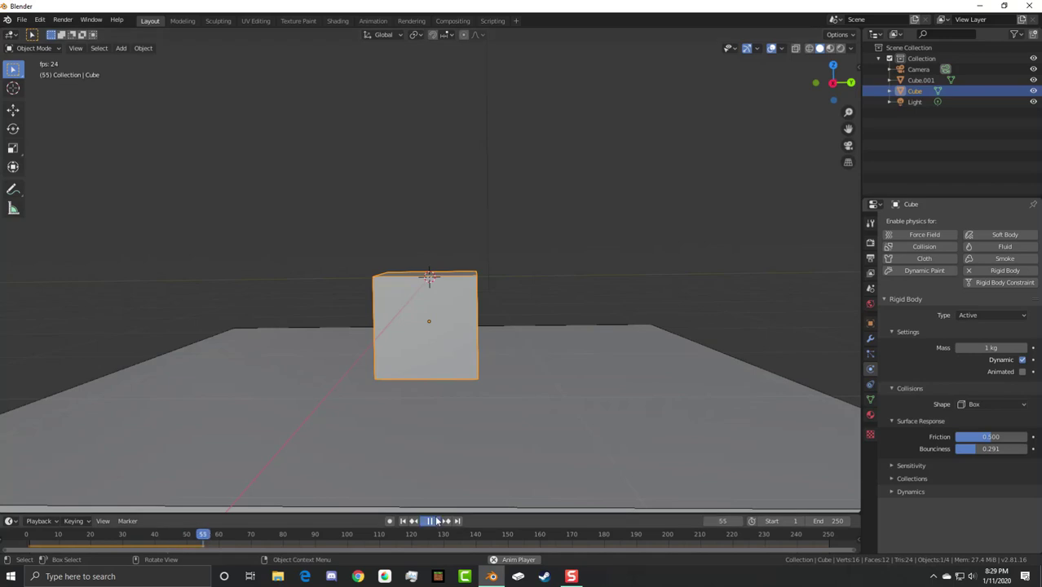
pyautogui.click(403, 521)
pyautogui.scroll(-5, 451, 331)
pyautogui.scroll(2, 464, 300)
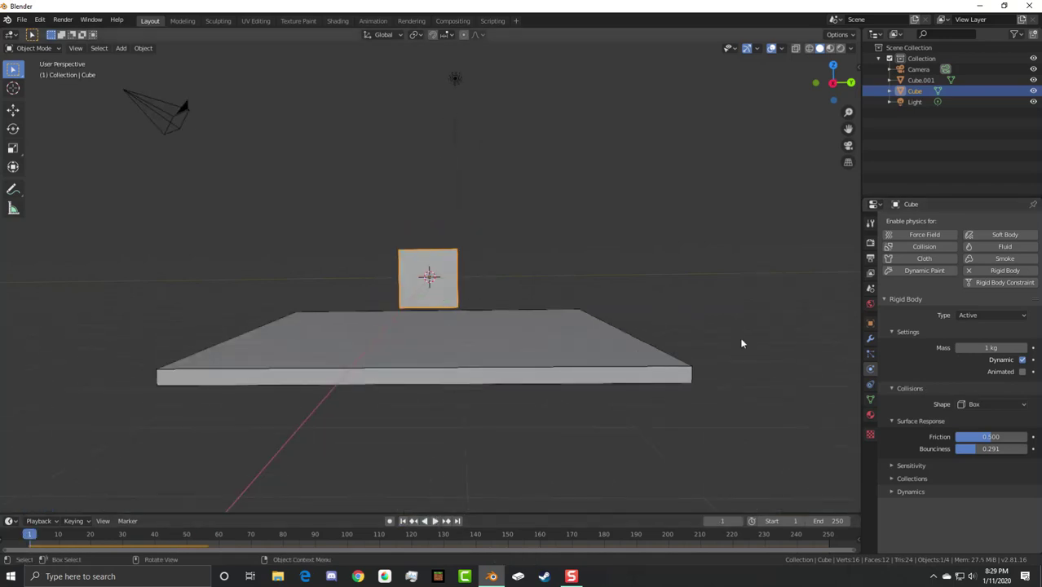
# Step: Add five evenly spaced, parallel loop cuts across the floor slab's mesh in Edit Mode, running along the Y direction
pyautogui.scroll(4, 599, 325)
pyautogui.click(511, 339)
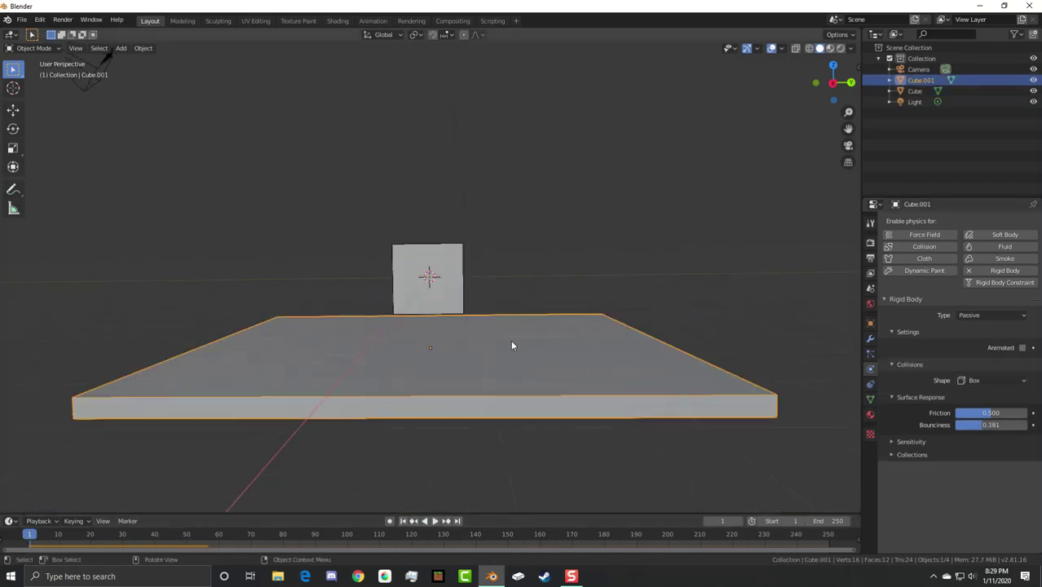
pyautogui.moveTo(512, 346); pyautogui.dragTo(622, 323, button='middle')
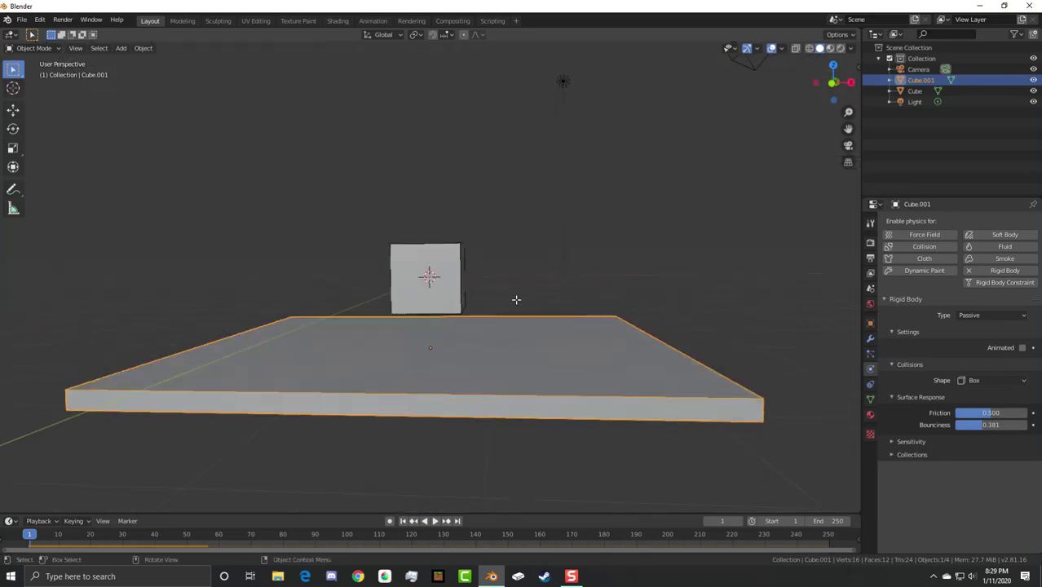
pyautogui.press('Tab')
pyautogui.moveTo(518, 308); pyautogui.dragTo(535, 342, button='middle')
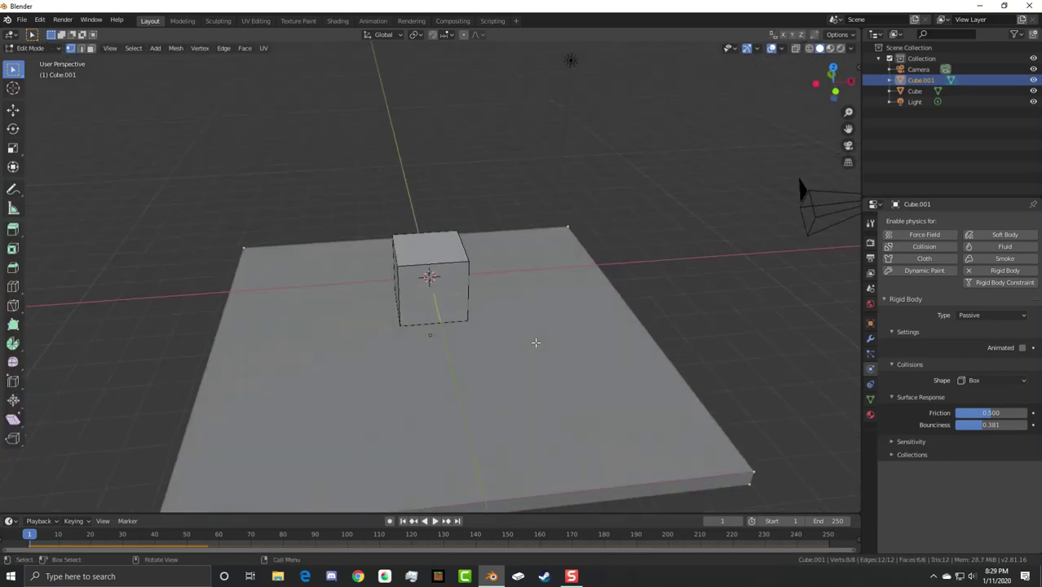
pyautogui.hotkey('ctrl', 'r')
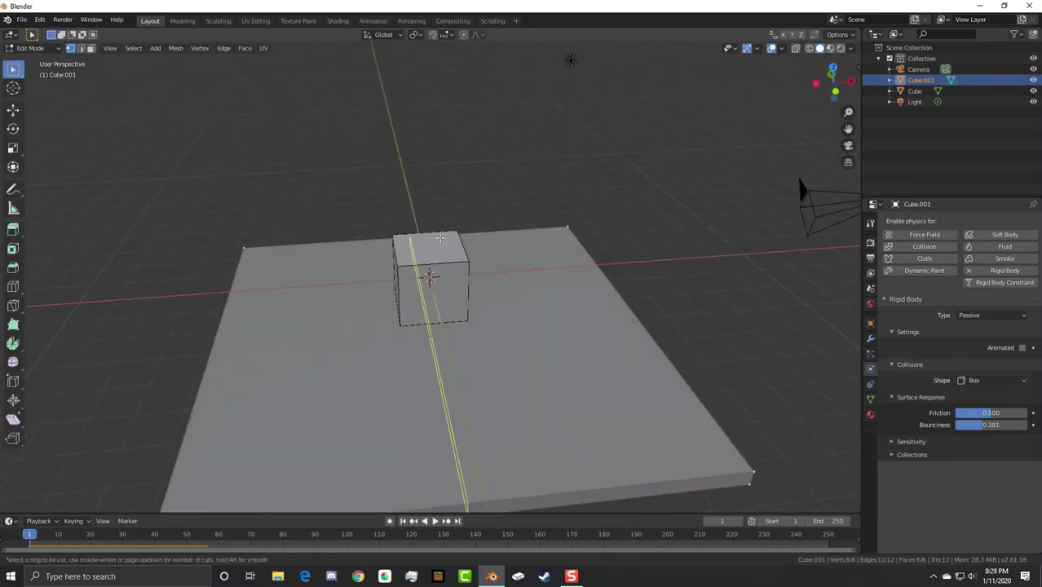
pyautogui.scroll(3, 439, 239)
pyautogui.scroll(1, 439, 238)
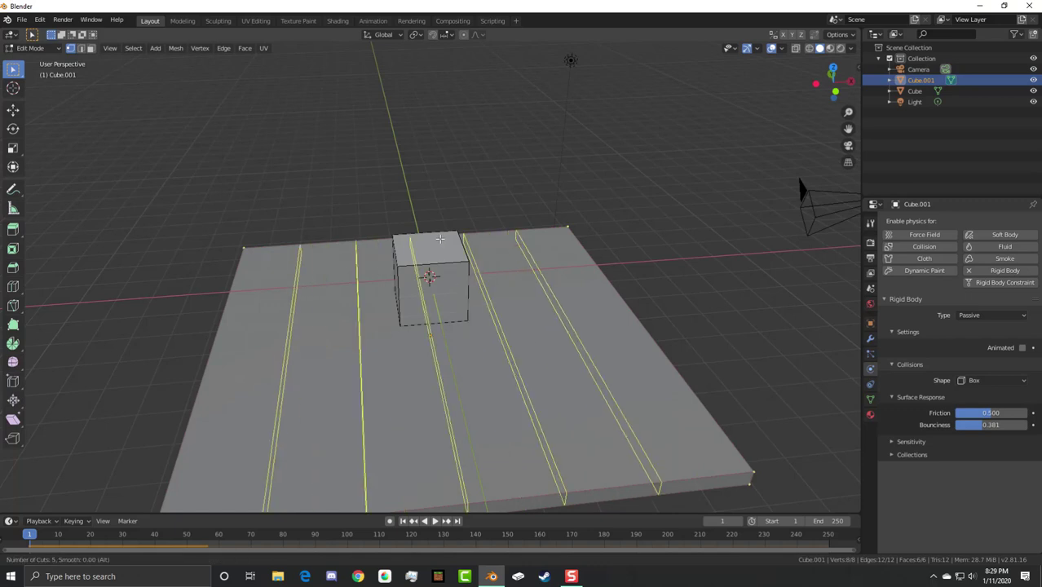
pyautogui.click(439, 238)
pyautogui.rightClick(440, 238)
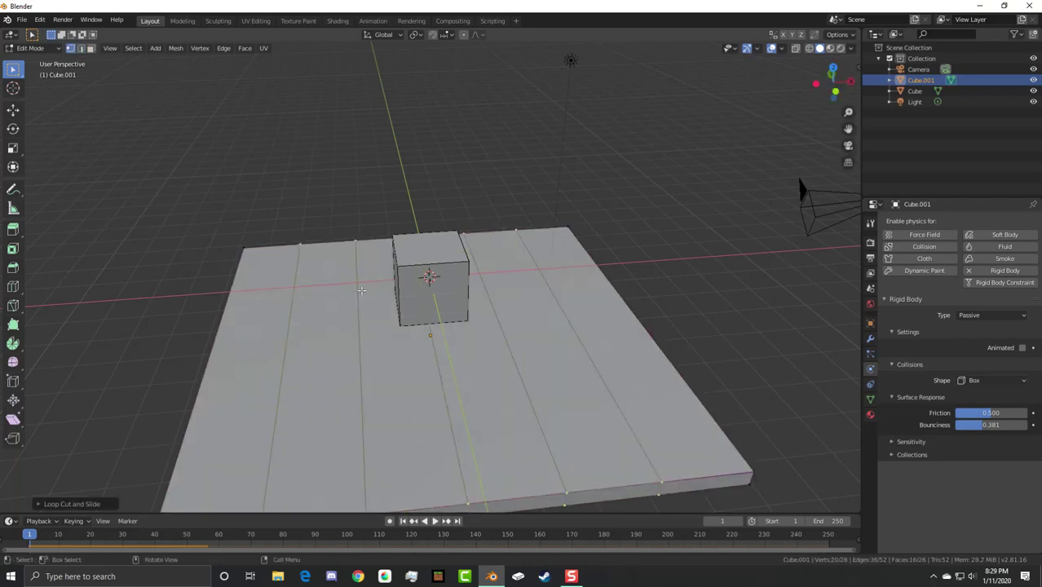
# Step: Extrude the two outermost top face strips of the slab upward to form raised walls along two opposite edges
pyautogui.click(91, 47)
pyautogui.click(275, 325)
pyautogui.keyDown('shift'); pyautogui.click(585, 276); pyautogui.keyUp('shift')
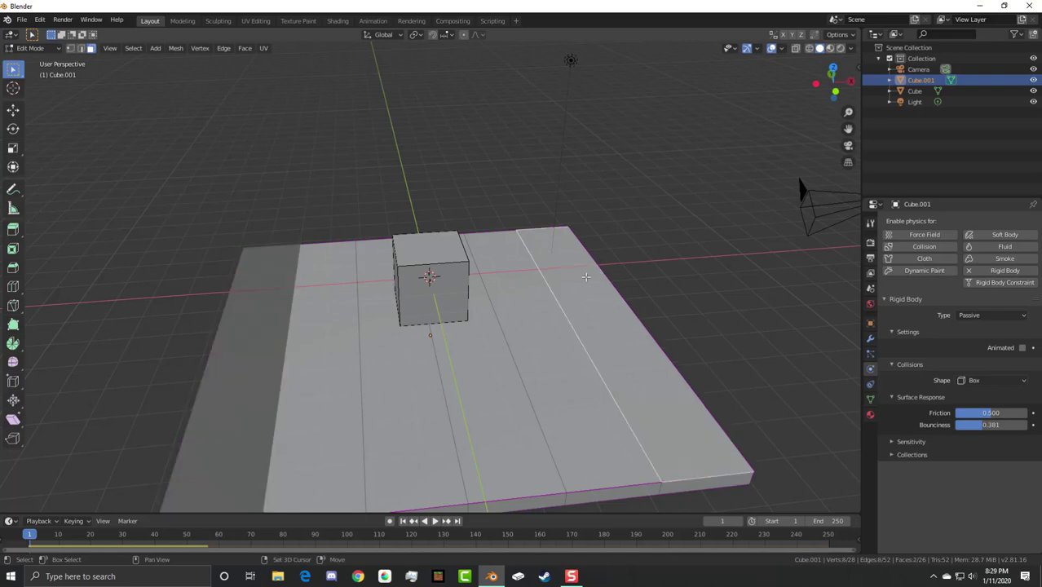
pyautogui.press('e')
pyautogui.click(572, 241)
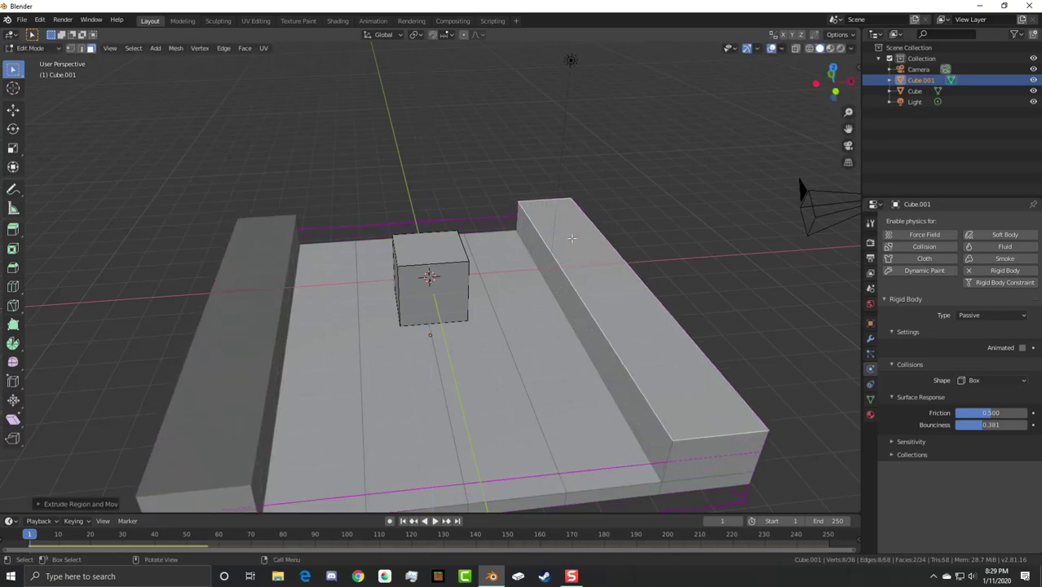
pyautogui.moveTo(571, 241); pyautogui.dragTo(755, 193, button='middle')
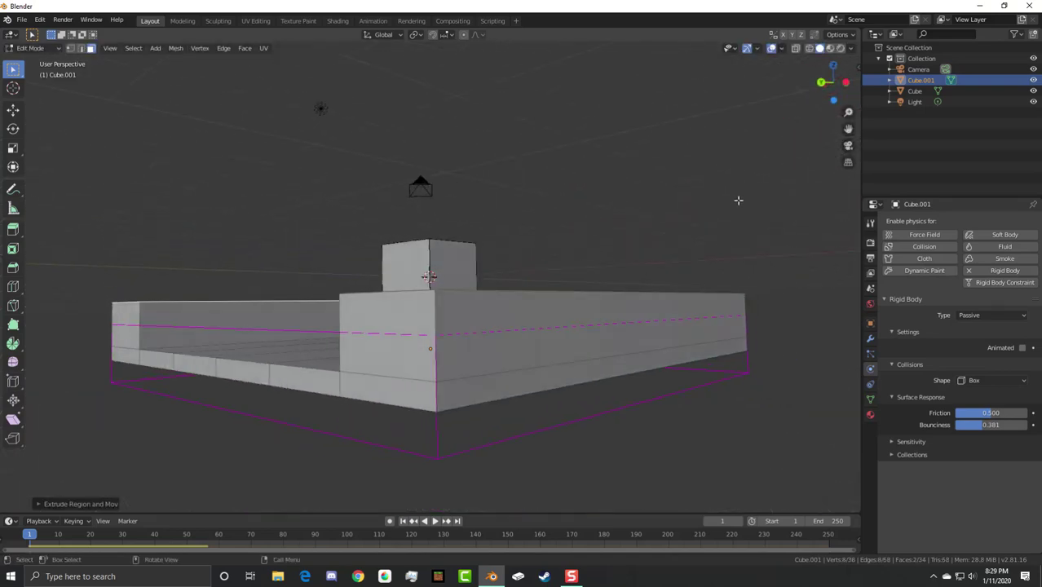
# Step: Leave Edit Mode and set the walled floor slab's rigid body collision shape to Convex Hull
pyautogui.press('Tab')
pyautogui.click(989, 380)
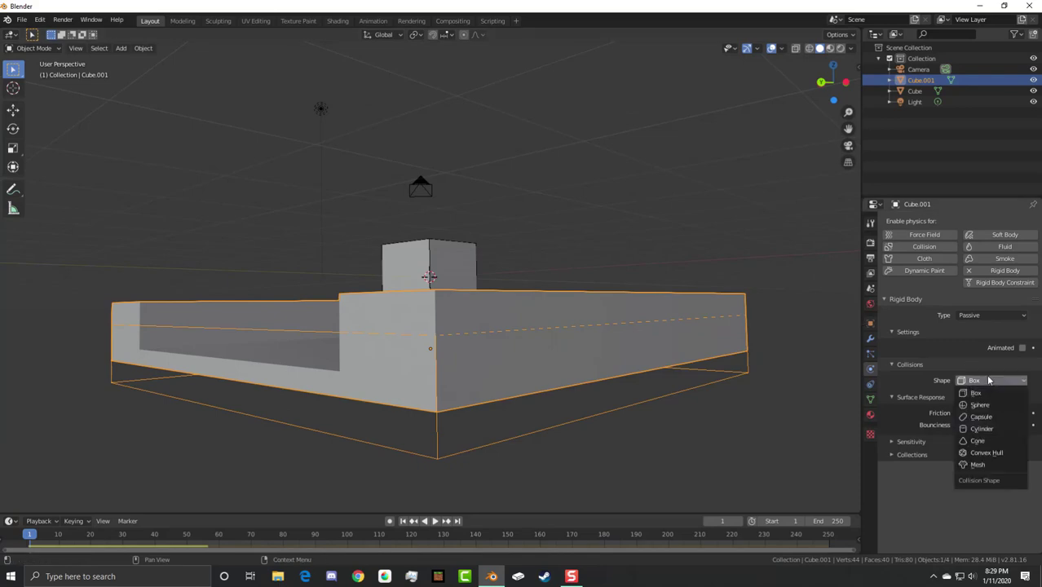
pyautogui.click(987, 452)
pyautogui.moveTo(629, 269); pyautogui.dragTo(509, 319, button='middle')
pyautogui.scroll(2, 523, 315)
pyautogui.scroll(-2, 524, 315)
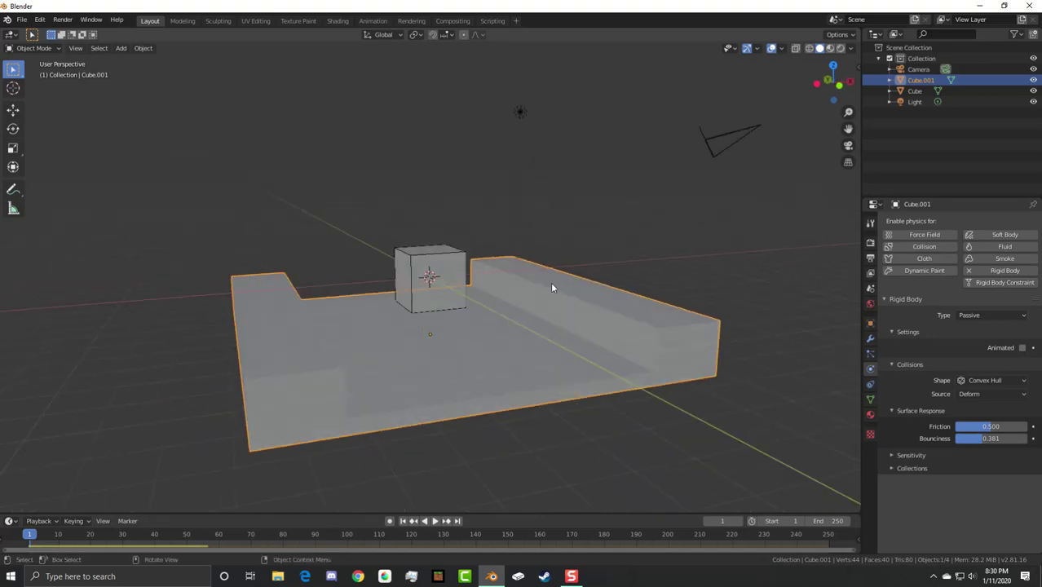
# Step: Set the falling cube's rigid body collision shape to Convex Hull
pyautogui.click(434, 279)
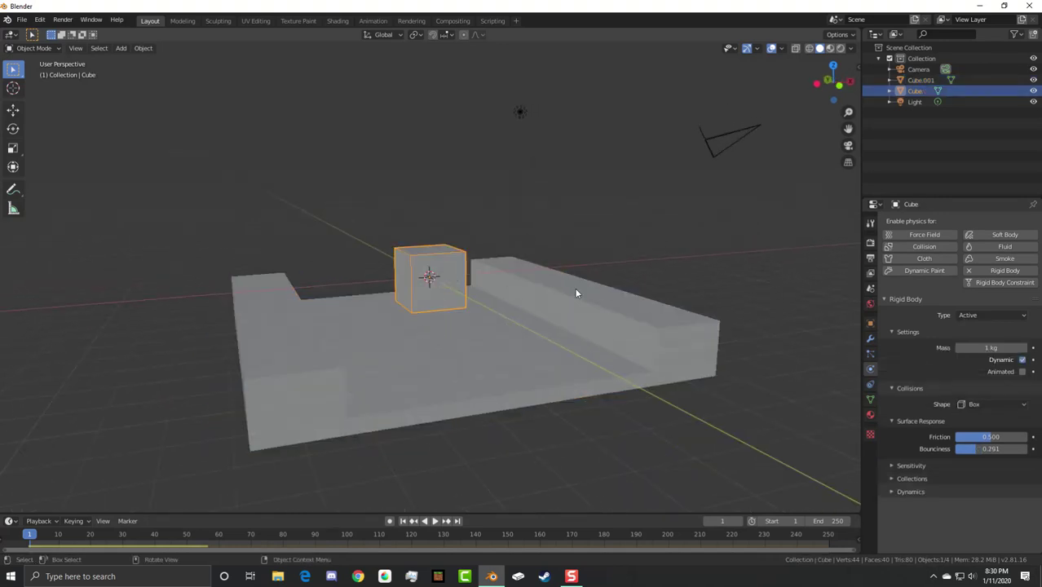
pyautogui.click(975, 405)
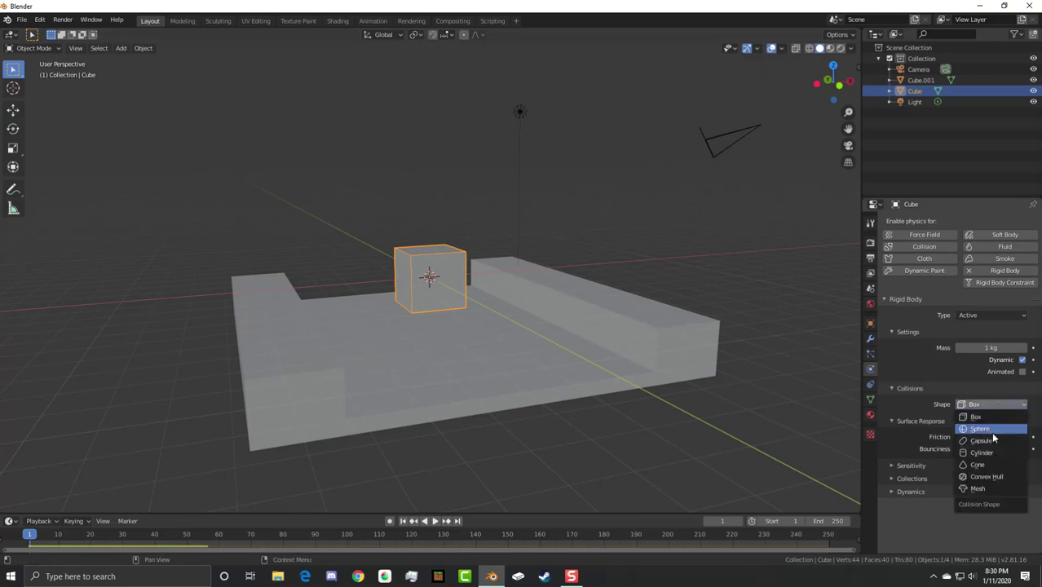
pyautogui.click(984, 477)
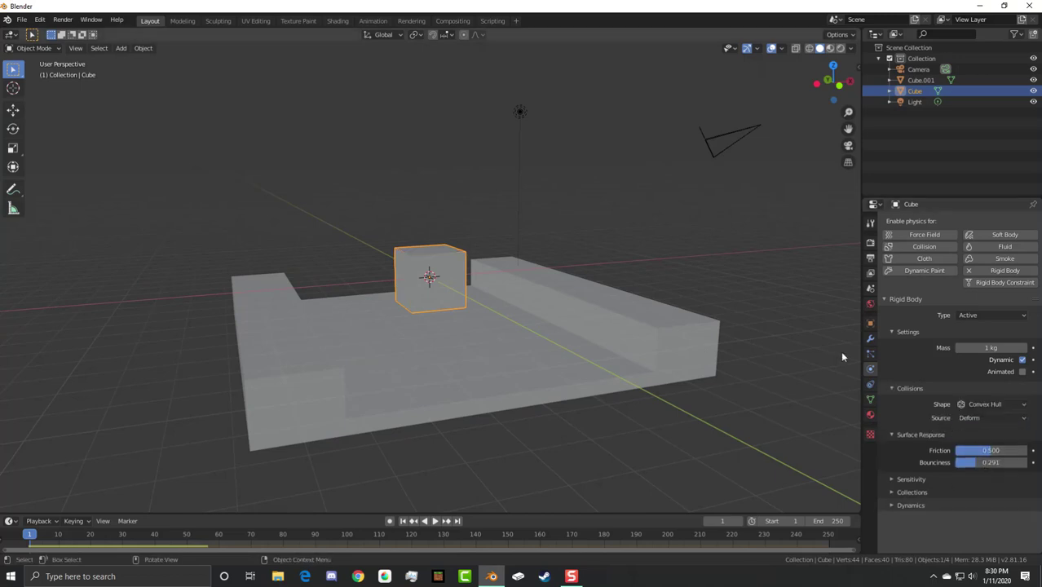
# Step: Add a Subdivision Surface modifier to the cube with viewport and render subdivisions at 3, and apply it
pyautogui.click(871, 353)
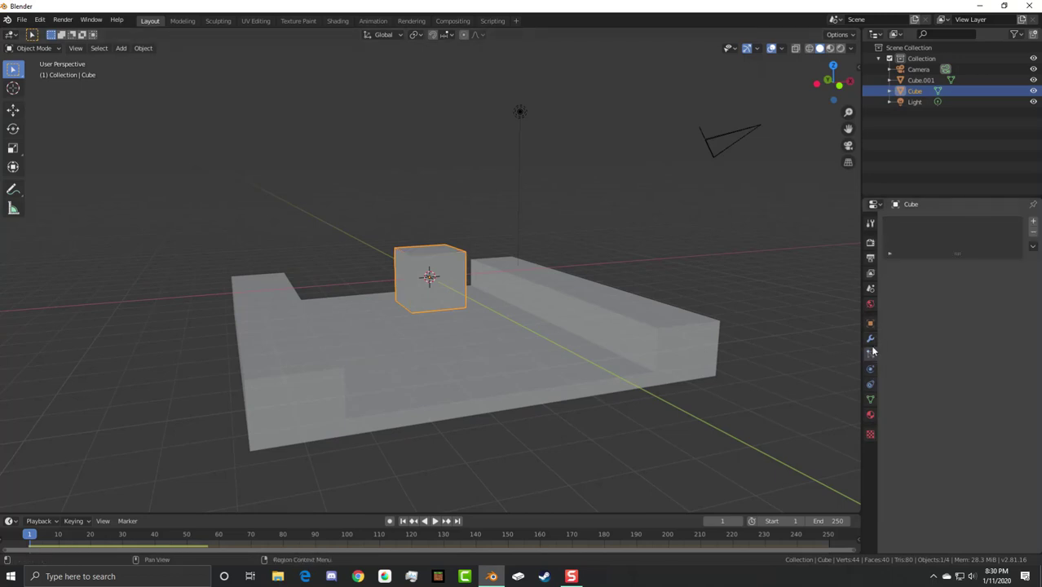
pyautogui.click(870, 339)
pyautogui.click(871, 353)
pyautogui.click(871, 339)
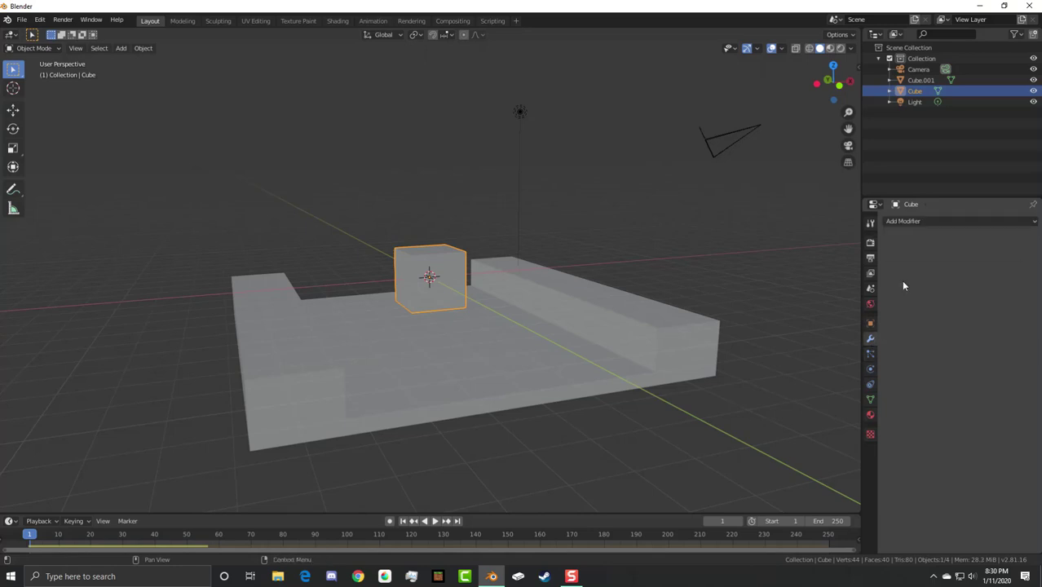
pyautogui.click(923, 220)
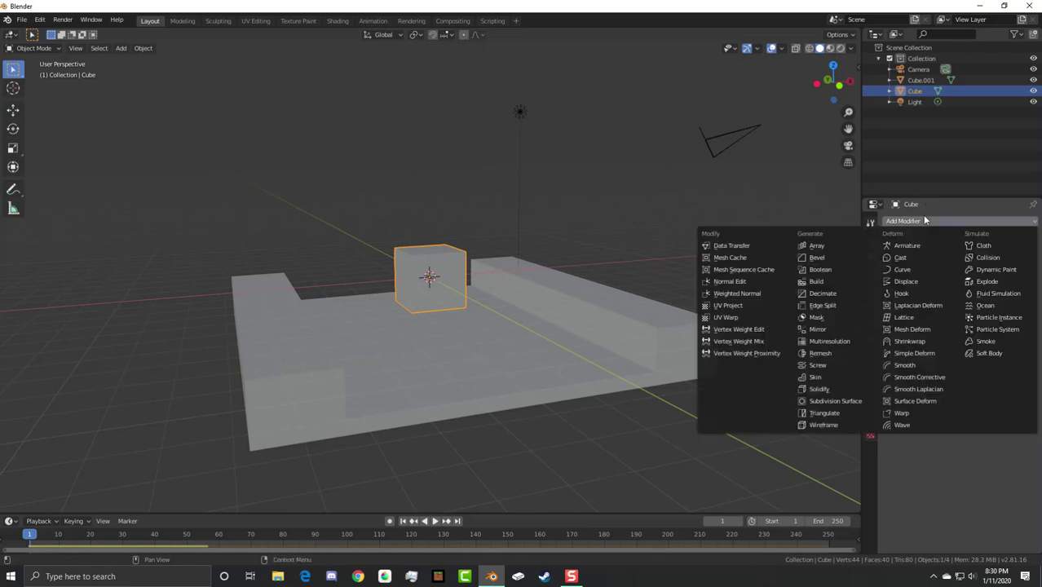
pyautogui.click(834, 400)
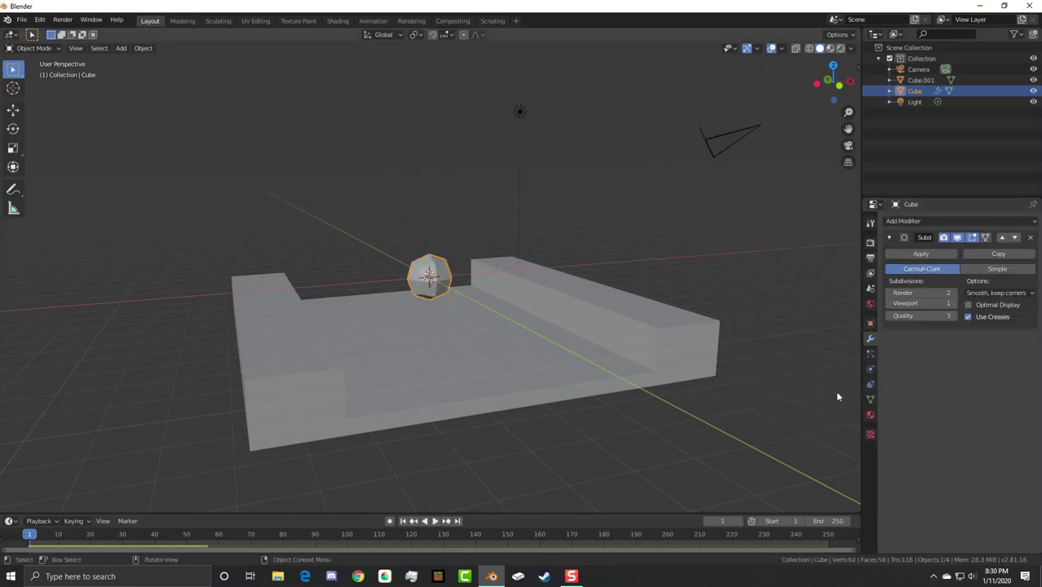
pyautogui.click(954, 303)
pyautogui.click(955, 304)
pyautogui.click(954, 293)
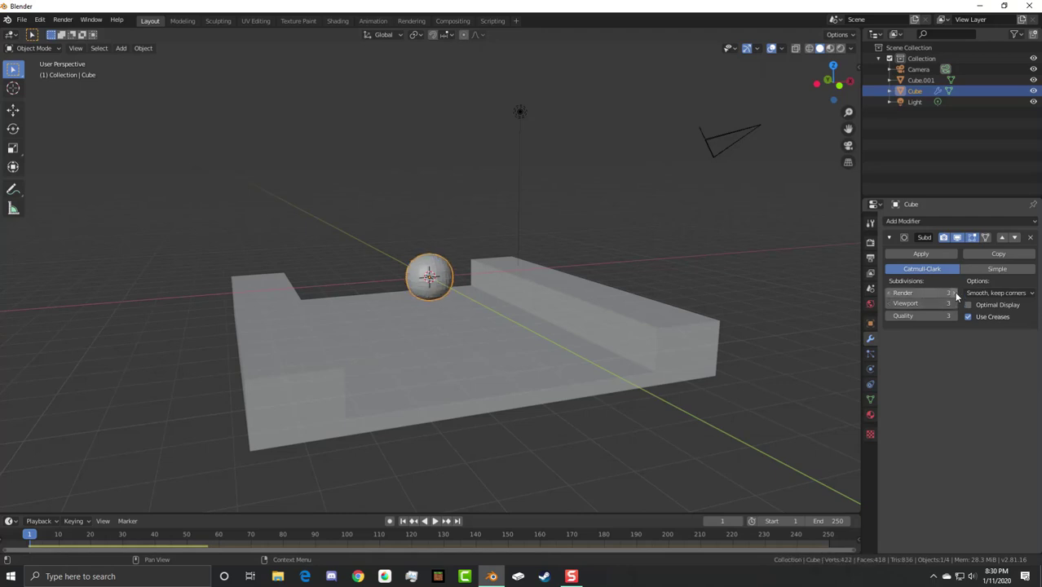
pyautogui.click(926, 253)
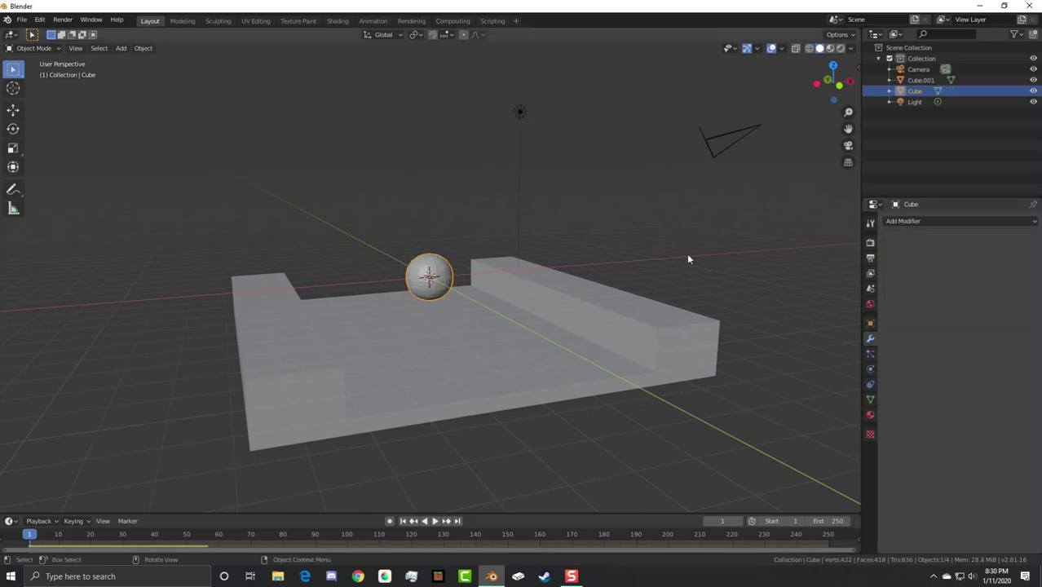
# Step: Round the subdivided cube's whole mesh into a ball in Edit Mode using To Sphere with factor 1
pyautogui.scroll(5, 444, 268)
pyautogui.scroll(-1, 445, 267)
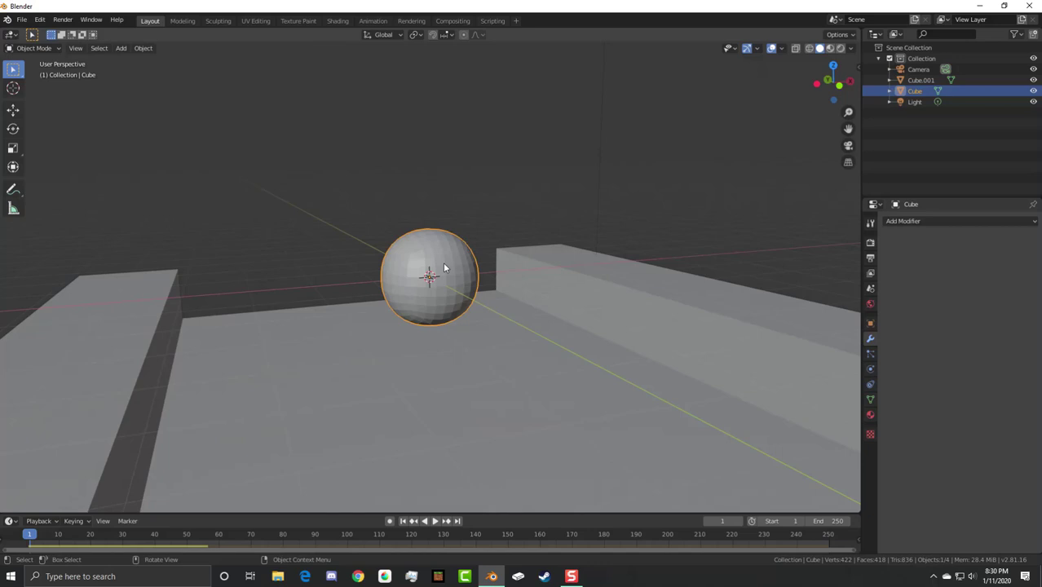
pyautogui.press('Tab')
pyautogui.press('F3')
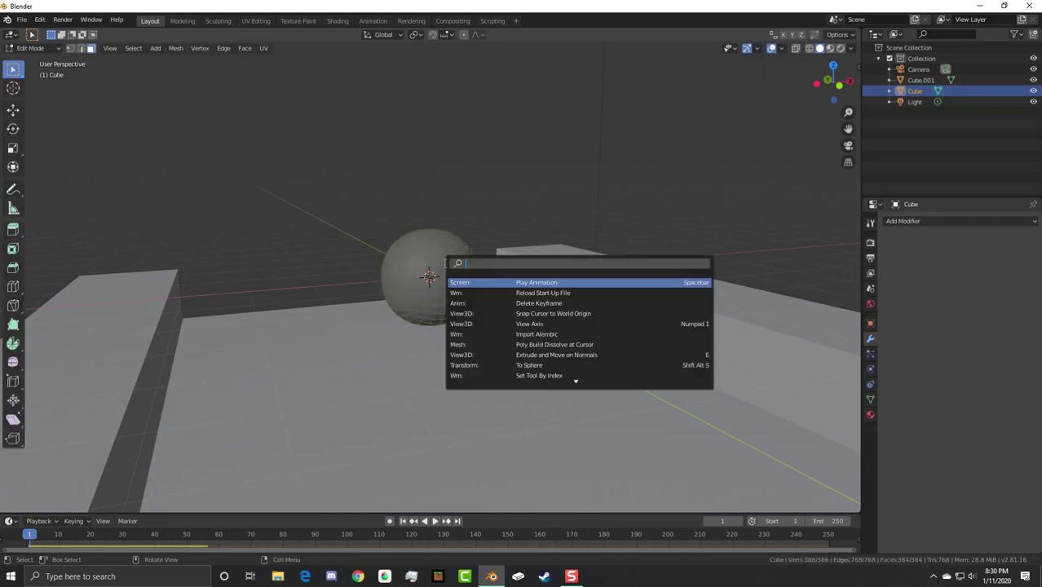
pyautogui.write('to')
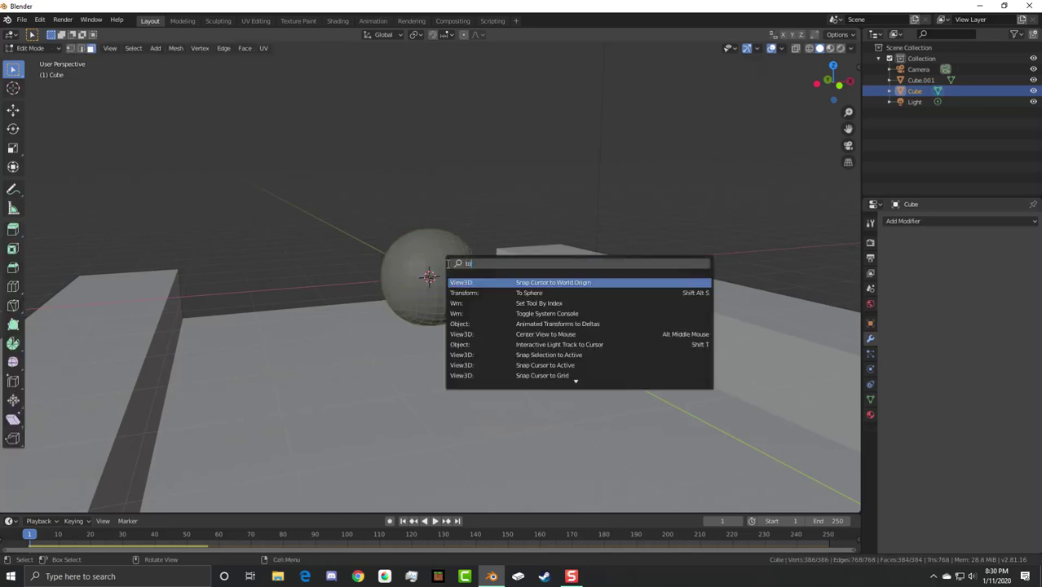
pyautogui.click(493, 293)
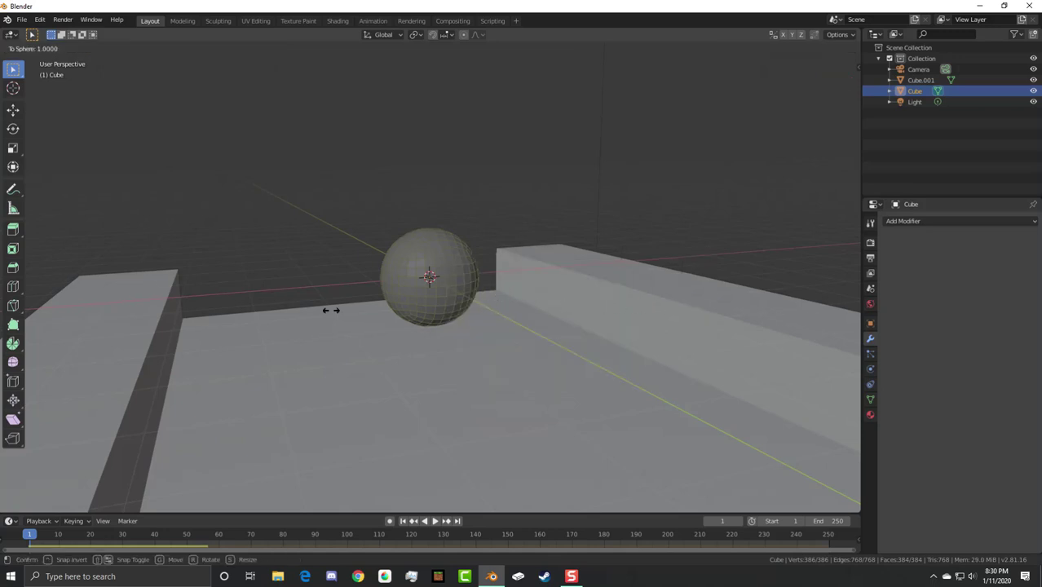
pyautogui.click(398, 318)
# Step: Return to Object Mode and shade the ball smooth
pyautogui.moveTo(398, 318)
pyautogui.mouseDown(button='middle')
pyautogui.moveTo(369, 288)
pyautogui.moveTo(514, 262)
pyautogui.moveTo(502, 295)
pyautogui.moveTo(463, 278)
pyautogui.moveTo(456, 262)
pyautogui.moveTo(509, 272)
pyautogui.mouseUp(button='middle')
pyautogui.press('Tab')
pyautogui.scroll(2, 438, 273)
pyautogui.rightClick(437, 269)
pyautogui.click(436, 266)
pyautogui.scroll(-5, 515, 262)
# Step: Scale the walled floor slab down uniformly and apply its scale
pyautogui.click(532, 313)
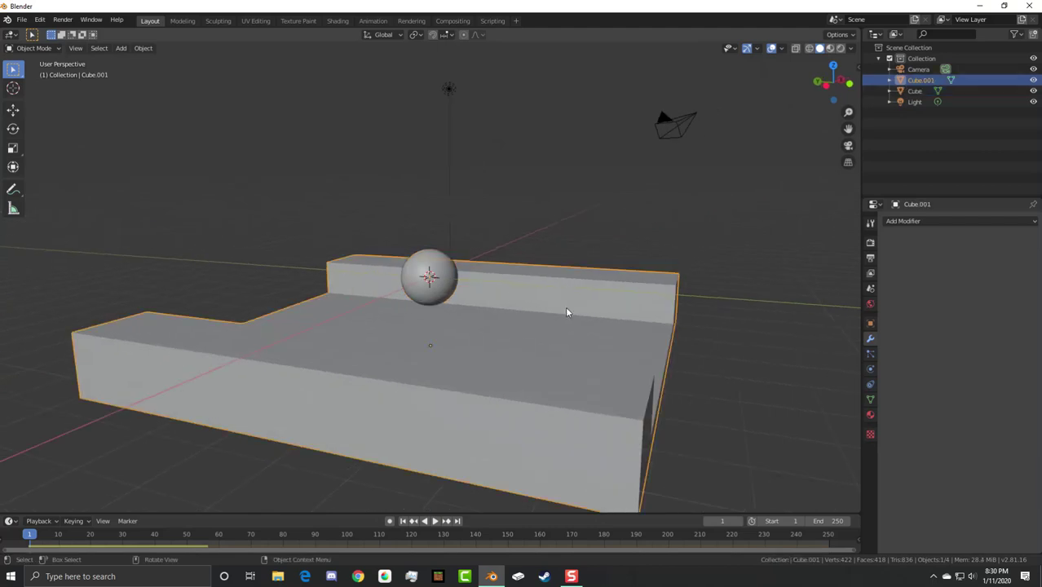
pyautogui.press('s')
pyautogui.click(516, 320)
pyautogui.moveTo(516, 319)
pyautogui.mouseDown(button='middle')
pyautogui.moveTo(419, 290)
pyautogui.moveTo(540, 320)
pyautogui.moveTo(532, 311)
pyautogui.mouseUp(button='middle')
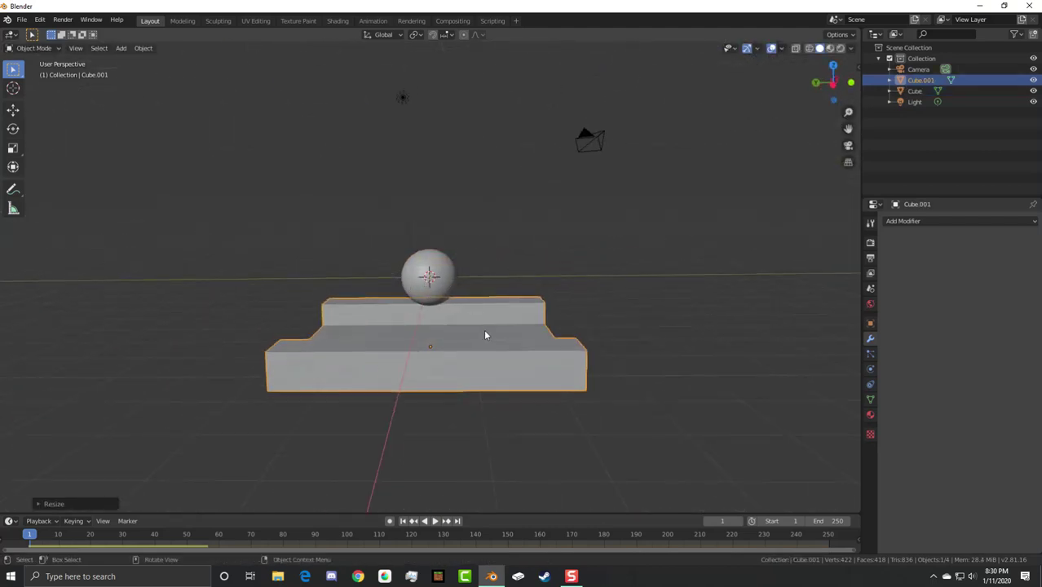
pyautogui.hotkey('ctrl', 'a')
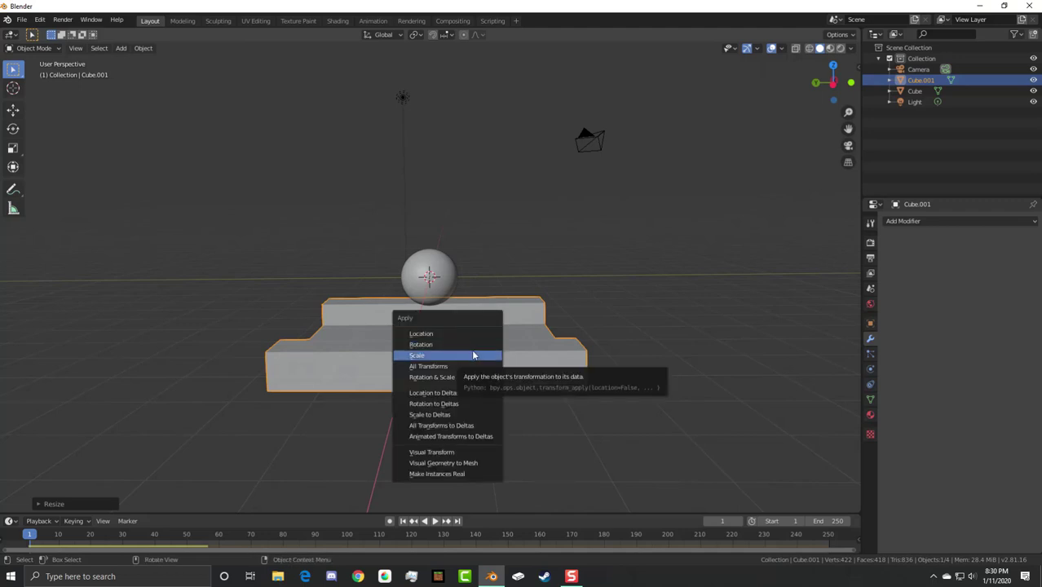
pyautogui.click(473, 356)
pyautogui.moveTo(509, 326)
pyautogui.mouseDown(button='middle')
pyautogui.moveTo(351, 318)
pyautogui.moveTo(456, 324)
pyautogui.moveTo(513, 305)
pyautogui.mouseUp(button='middle')
pyautogui.moveTo(451, 289); pyautogui.dragTo(619, 268, button='middle')
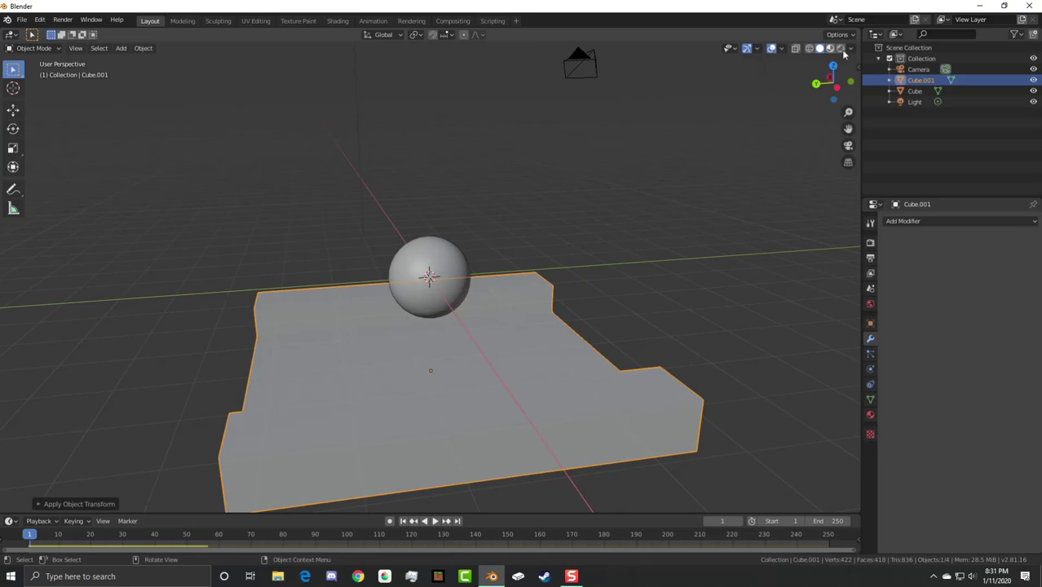
# Step: Show the viewport in rendered shading and tilt the slab slightly about the global X axis, sloping down toward positive Y
pyautogui.click(830, 48)
pyautogui.click(841, 48)
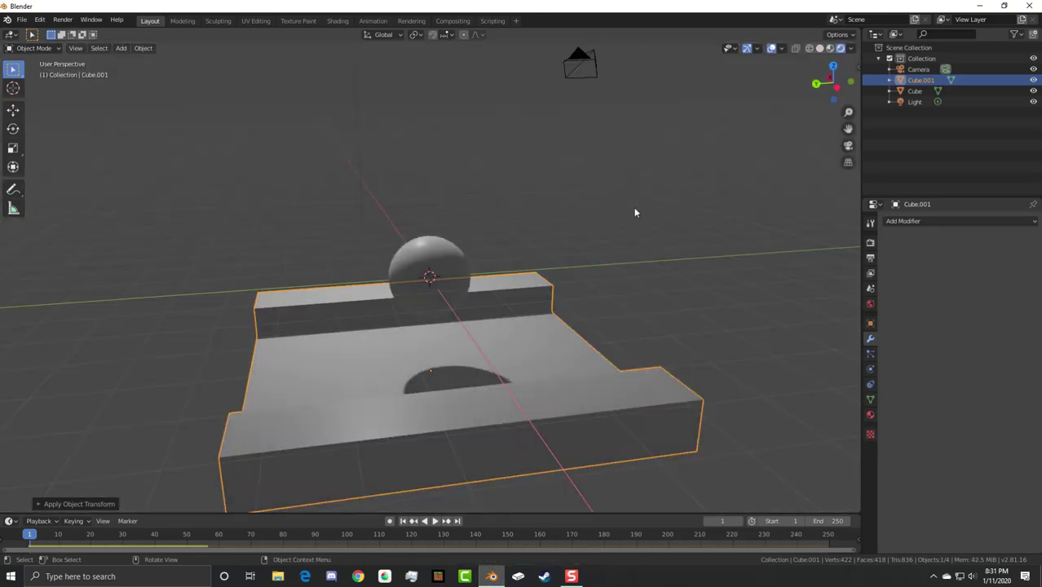
pyautogui.moveTo(635, 213); pyautogui.dragTo(561, 222, button='middle')
pyautogui.moveTo(516, 330); pyautogui.dragTo(523, 309, button='middle')
pyautogui.press('r')
pyautogui.press('x')
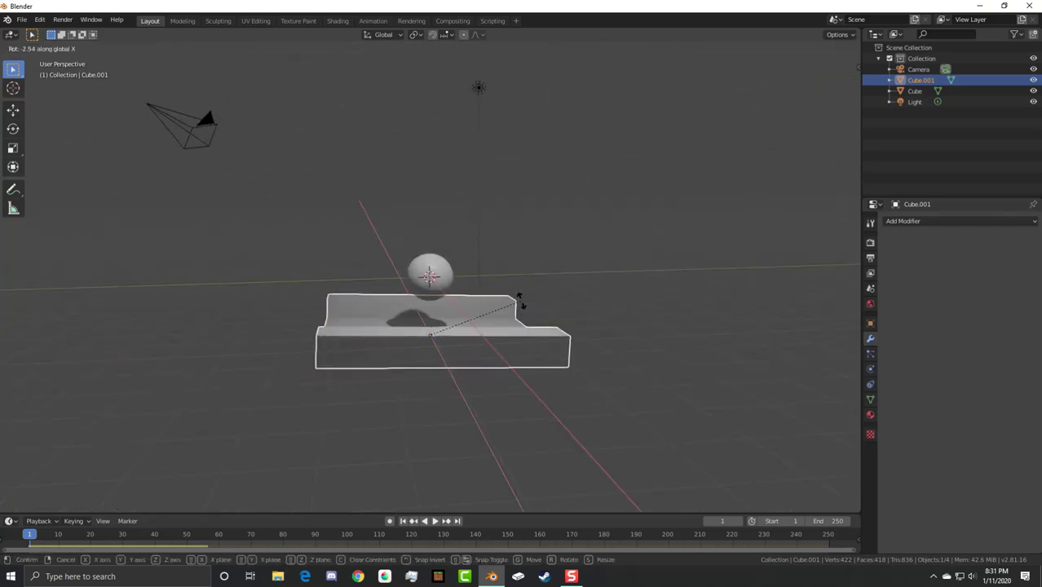
pyautogui.click(523, 308)
pyautogui.scroll(-2, 523, 310)
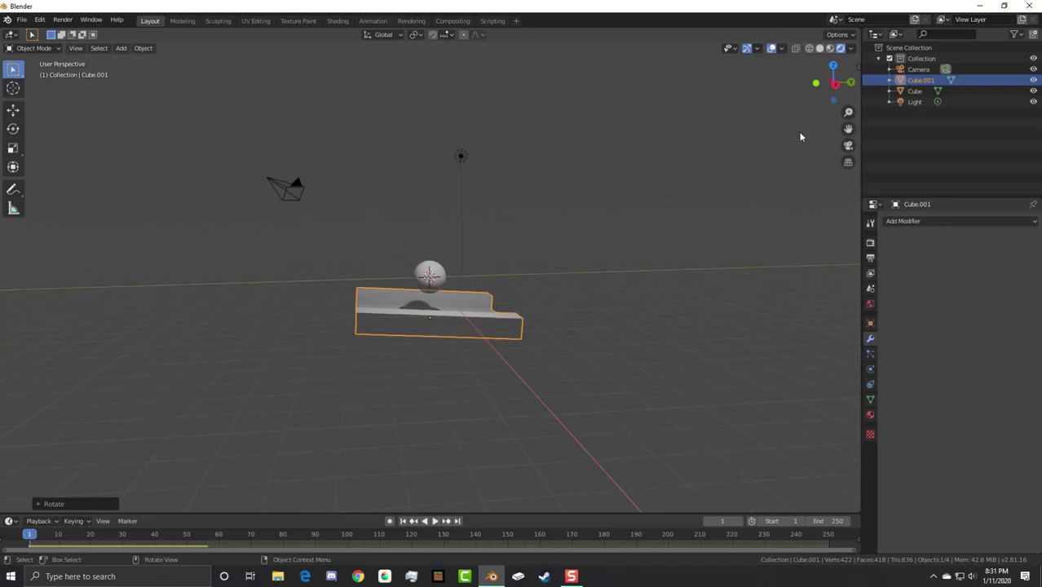
# Step: Duplicate the tilted slab in the right orthographic view and align the copy against its lower end, using wireframe shading
pyautogui.click(834, 82)
pyautogui.scroll(3, 538, 311)
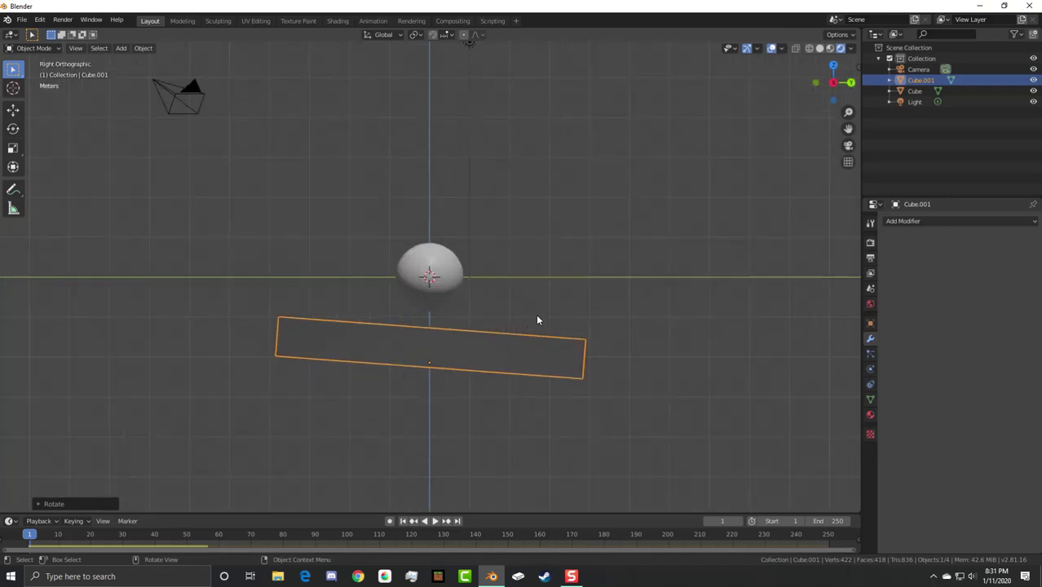
pyautogui.scroll(-3, 499, 336)
pyautogui.keyDown('shift'); pyautogui.moveTo(493, 327); pyautogui.dragTo(473, 282, button='middle'); pyautogui.keyUp('shift')
pyautogui.hotkey('shift', 'd')
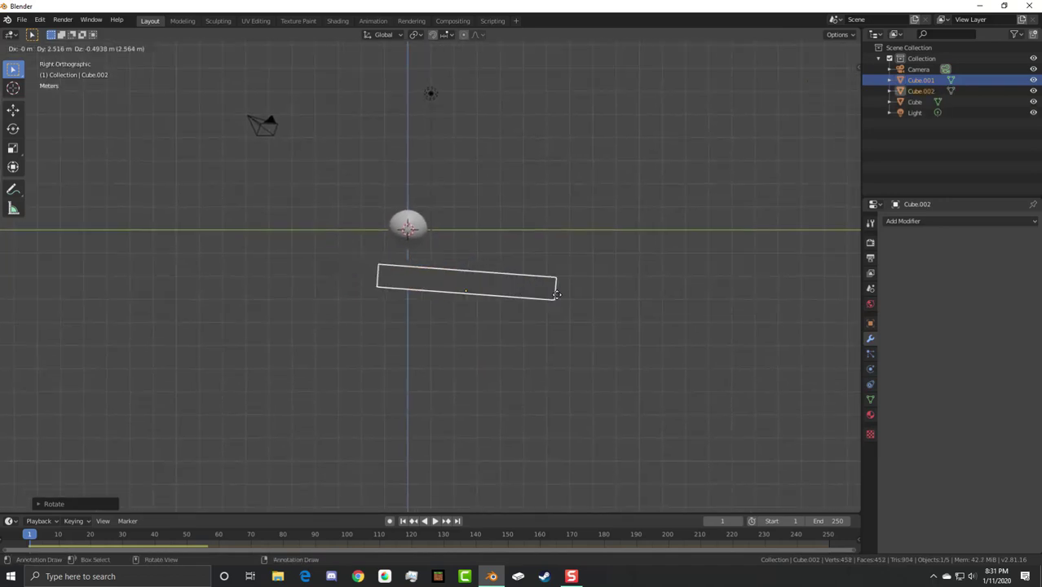
pyautogui.click(641, 303)
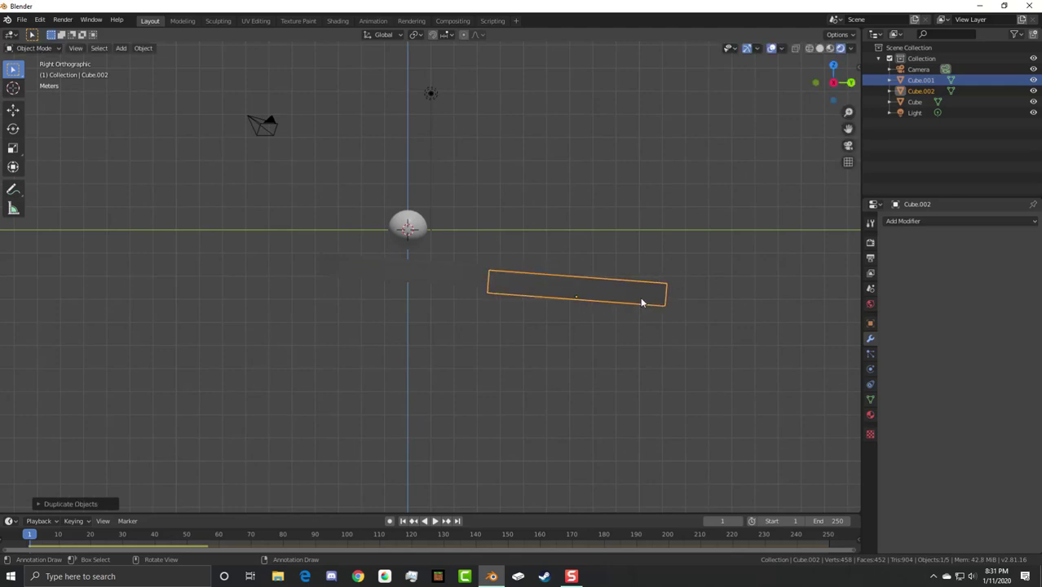
pyautogui.click(810, 48)
pyautogui.press('g')
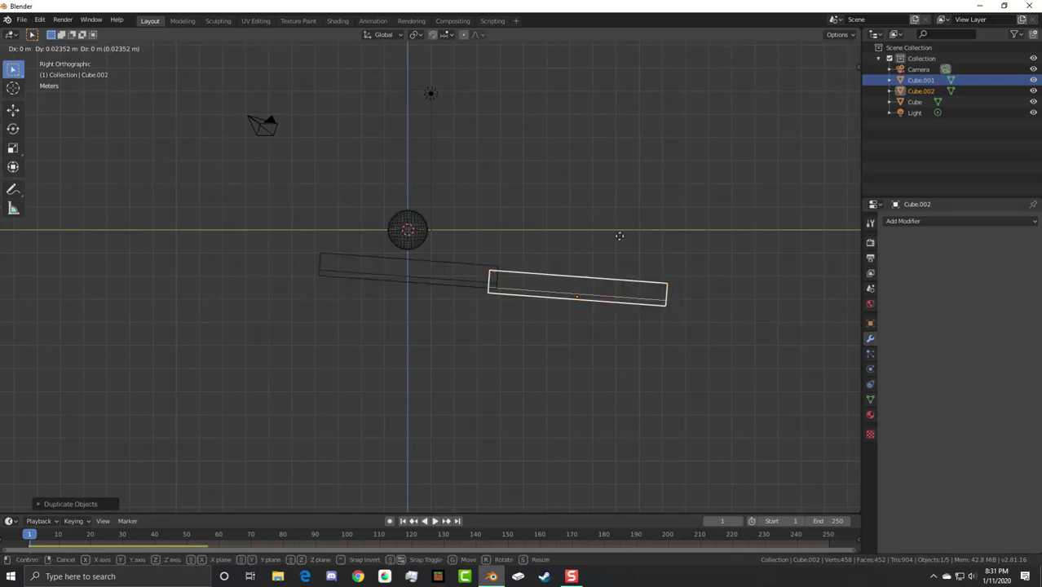
pyautogui.click(629, 242)
# Step: Rotate the duplicated slab to nearly horizontal and return the viewport to rendered shading
pyautogui.press('r')
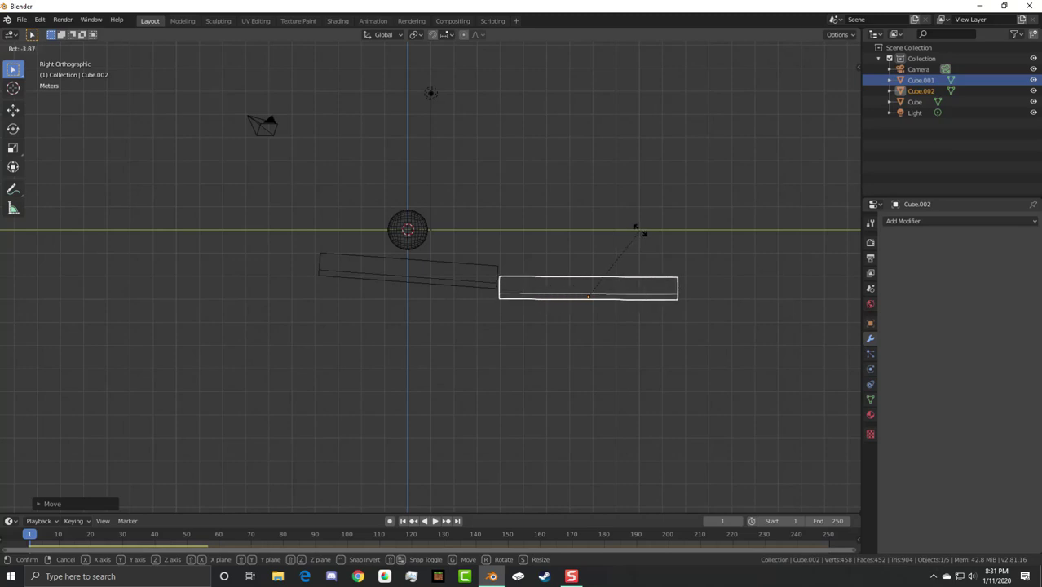
pyautogui.click(641, 230)
pyautogui.moveTo(640, 229); pyautogui.dragTo(789, 66, button='middle')
pyautogui.click(841, 49)
pyautogui.moveTo(669, 142); pyautogui.dragTo(414, 540, button='middle')
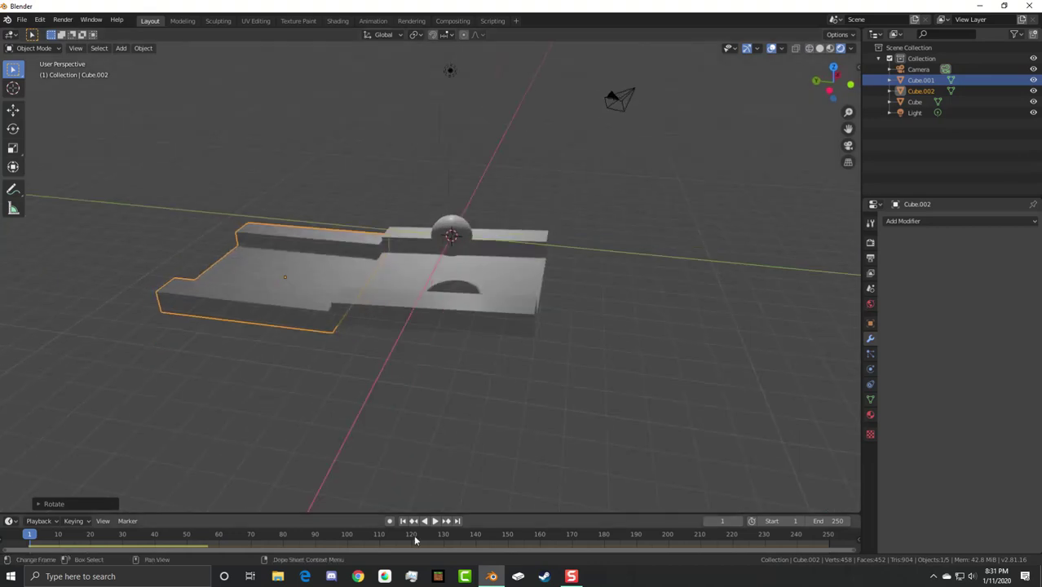
# Step: Play the simulation to check how the ball moves on the slabs, and return to the first frame
pyautogui.click(435, 520)
pyautogui.moveTo(449, 388); pyautogui.dragTo(527, 466, button='middle')
pyautogui.press('Escape')
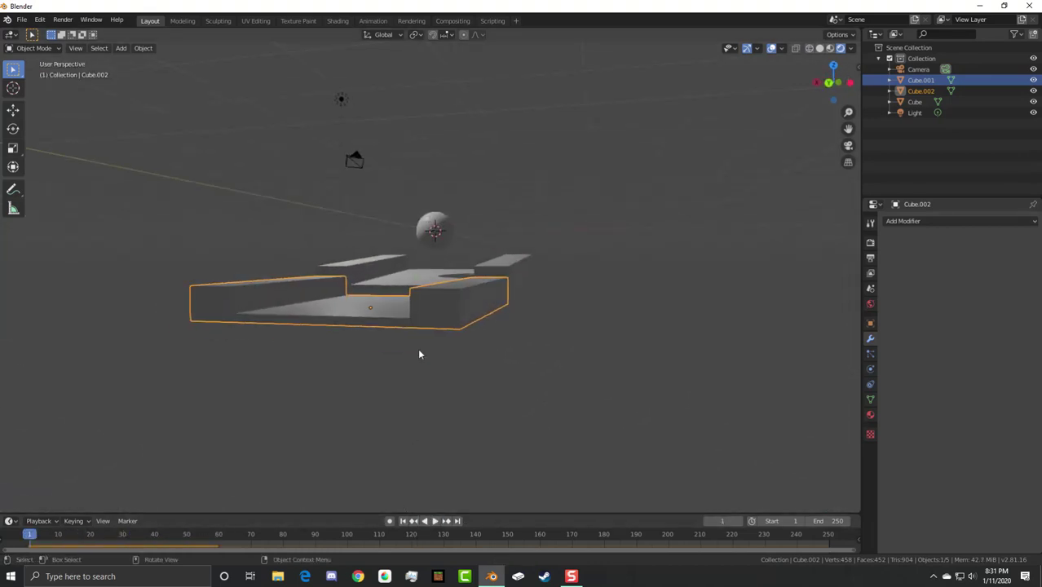
# Step: Set the tilted slab's rigid body collision shape to Mesh
pyautogui.moveTo(419, 354); pyautogui.dragTo(490, 345, button='middle')
pyautogui.click(482, 290)
pyautogui.click(871, 368)
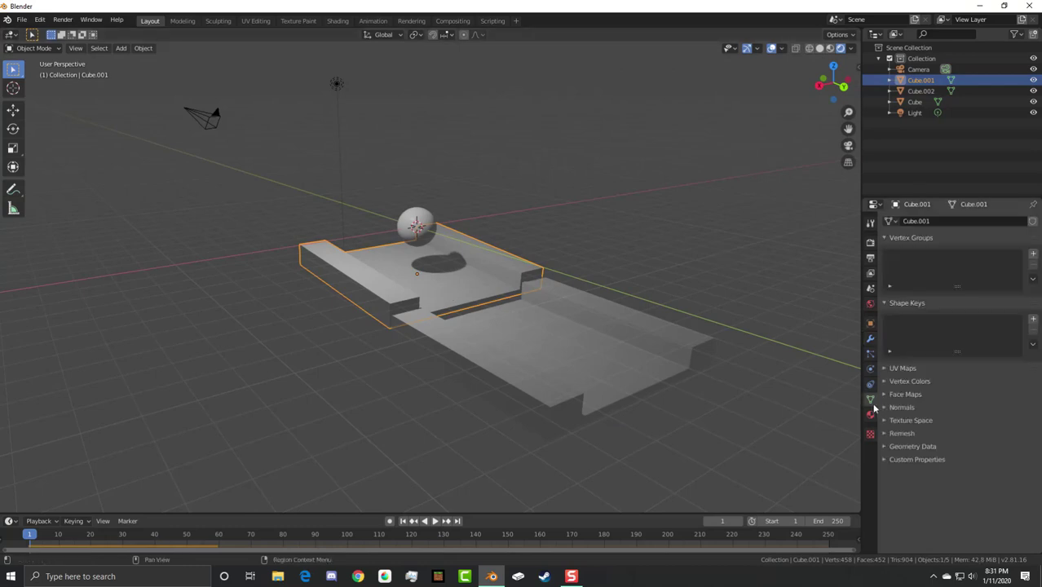
pyautogui.click(965, 380)
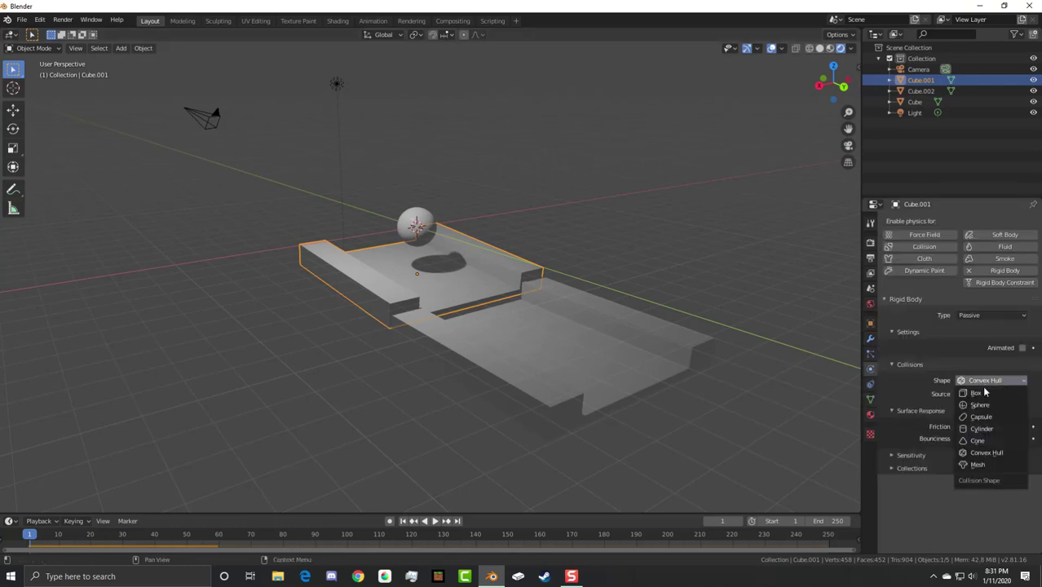
pyautogui.click(981, 466)
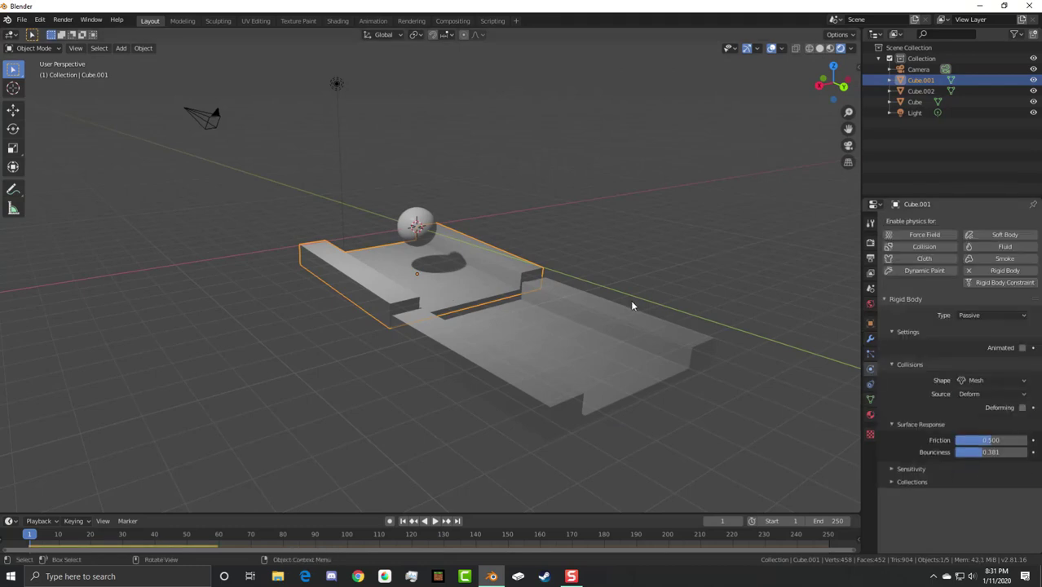
# Step: Triangulate all faces of the upper tilted slab in face-select edit mode
pyautogui.press('Tab')
pyautogui.press('3')
pyautogui.rightClick(478, 270)
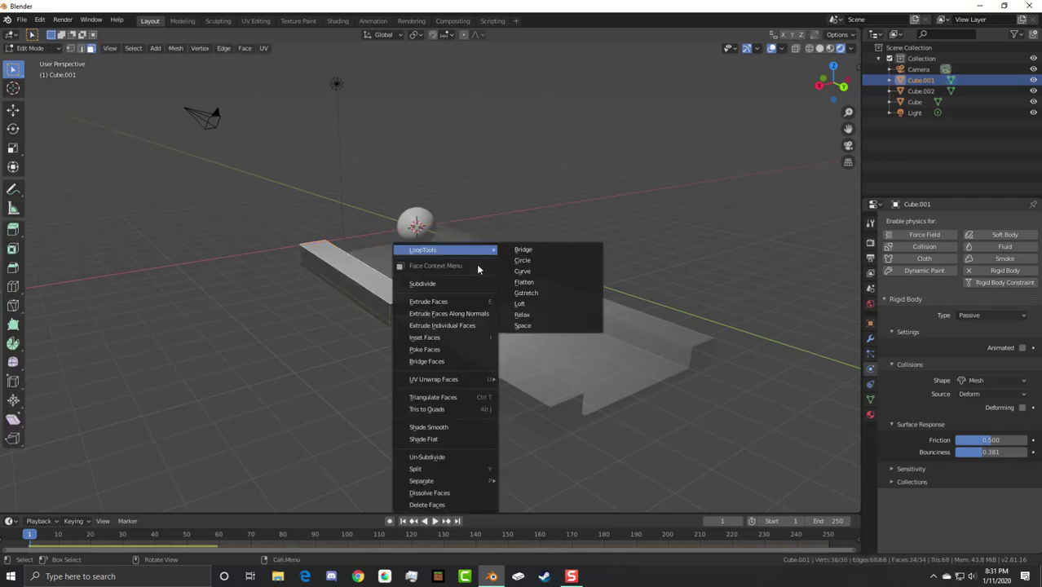
pyautogui.hotkey('alt', 'a')
pyautogui.click(245, 47)
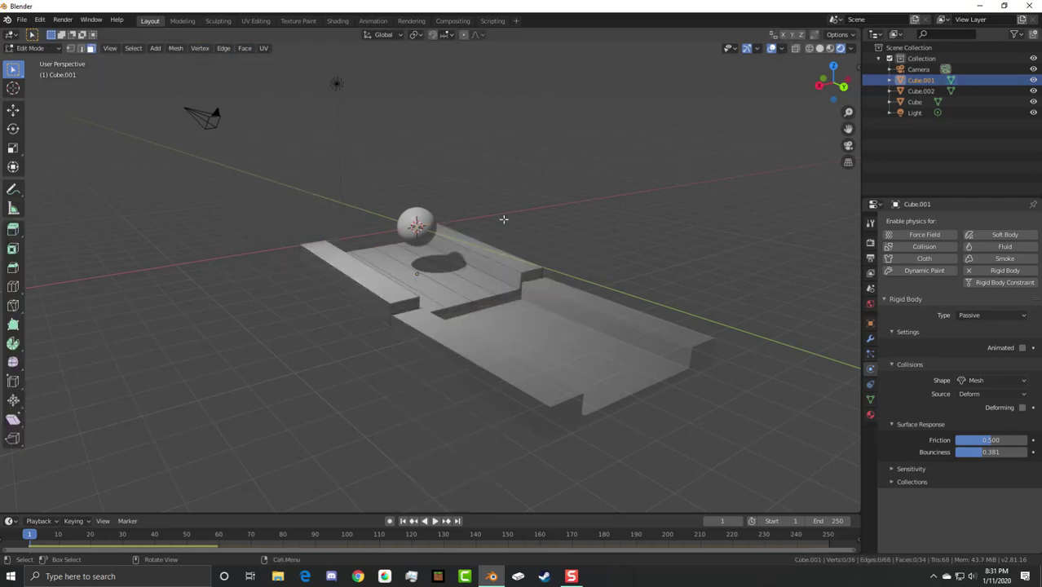
pyautogui.press('a')
pyautogui.click(244, 48)
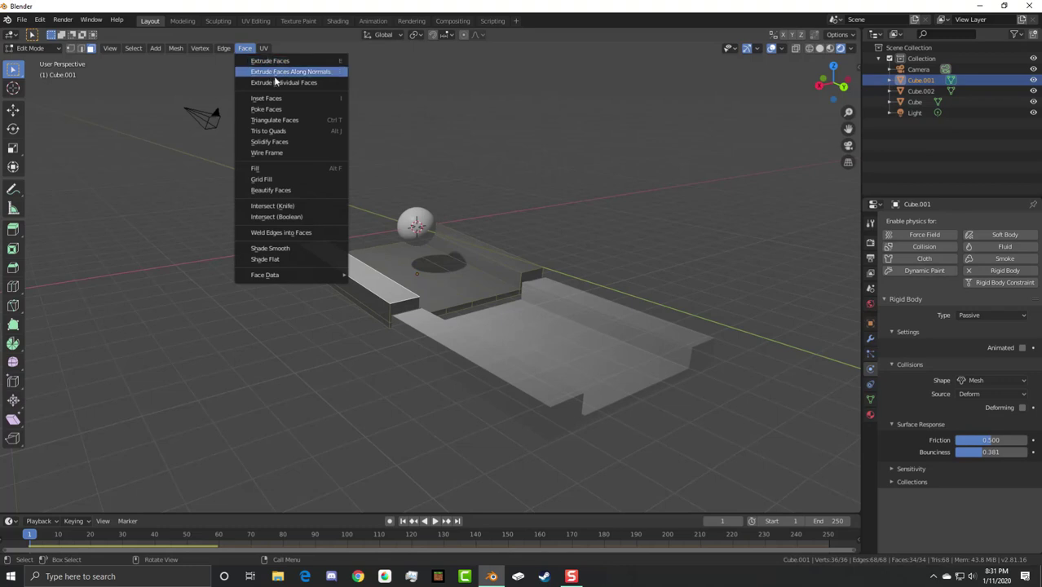
pyautogui.click(288, 120)
pyautogui.press('Tab')
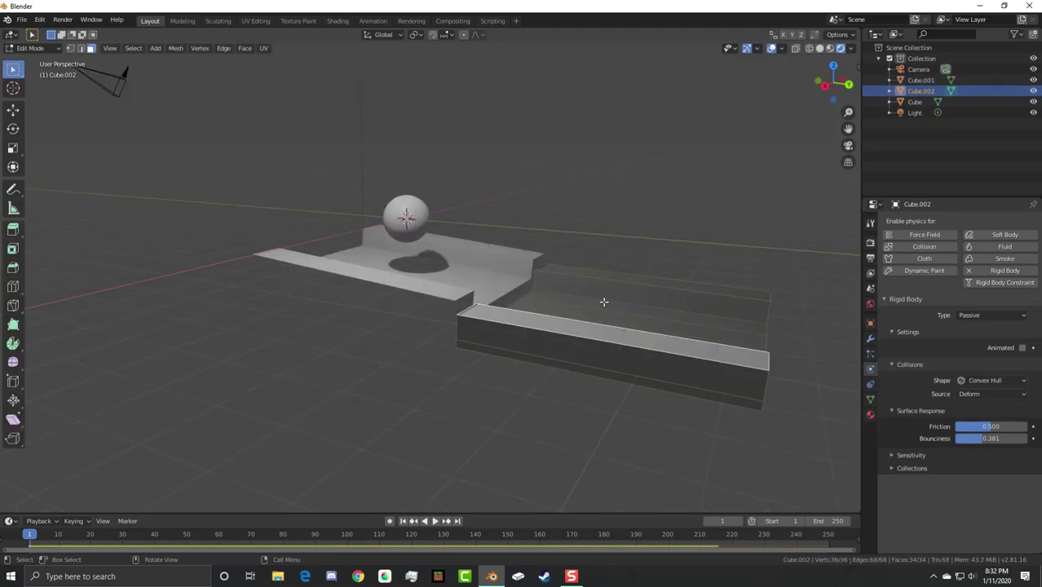
# Step: Triangulate all faces of the lower slab and return to Object Mode
pyautogui.rightClick(604, 302)
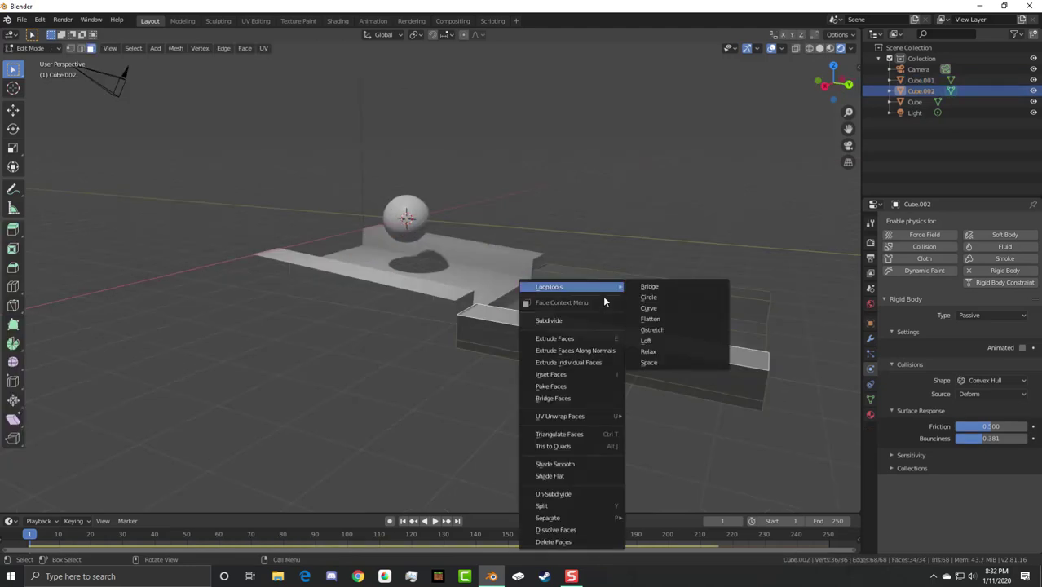
pyautogui.click(244, 49)
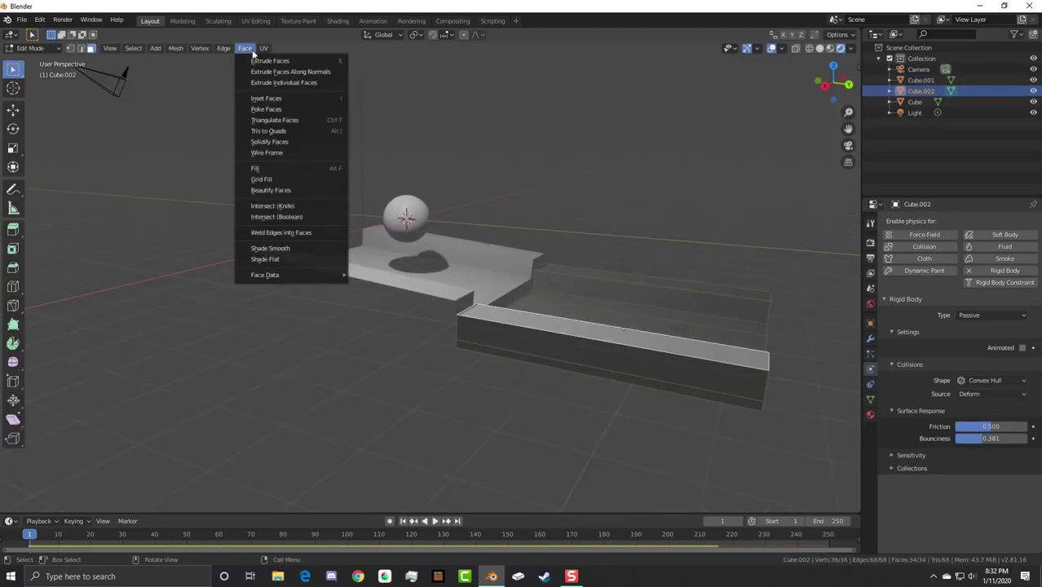
pyautogui.click(291, 130)
pyautogui.press('Tab')
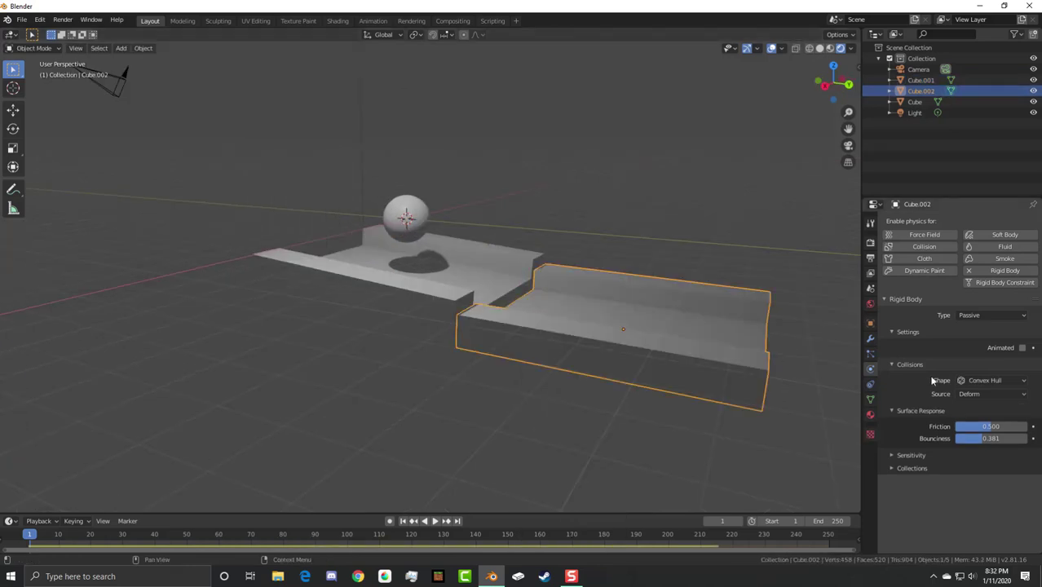
# Step: Play the simulation and watch the ball up close where the upper slab meets the lower one
pyautogui.click(396, 281)
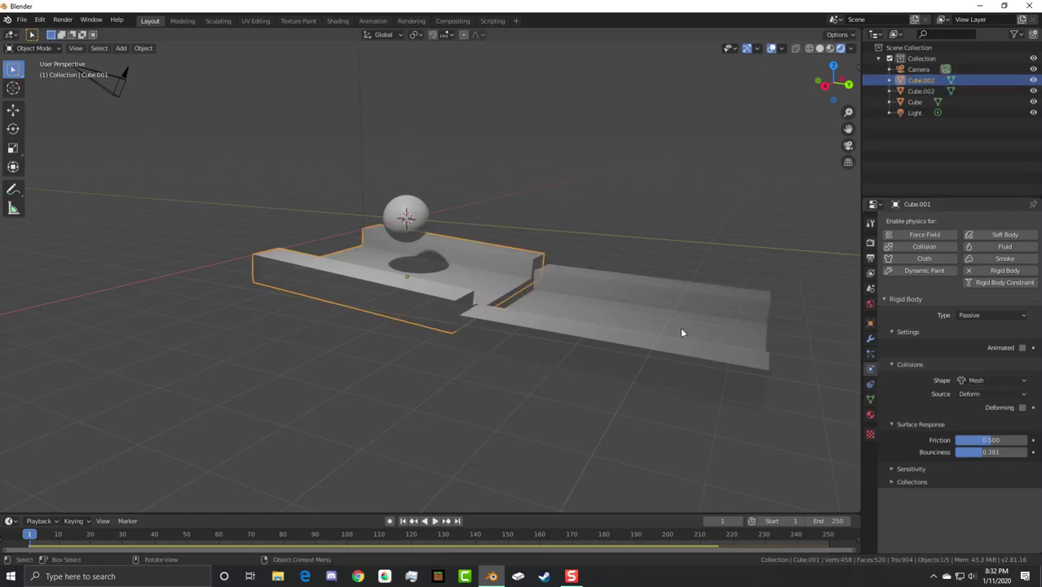
pyautogui.click(555, 361)
pyautogui.click(434, 520)
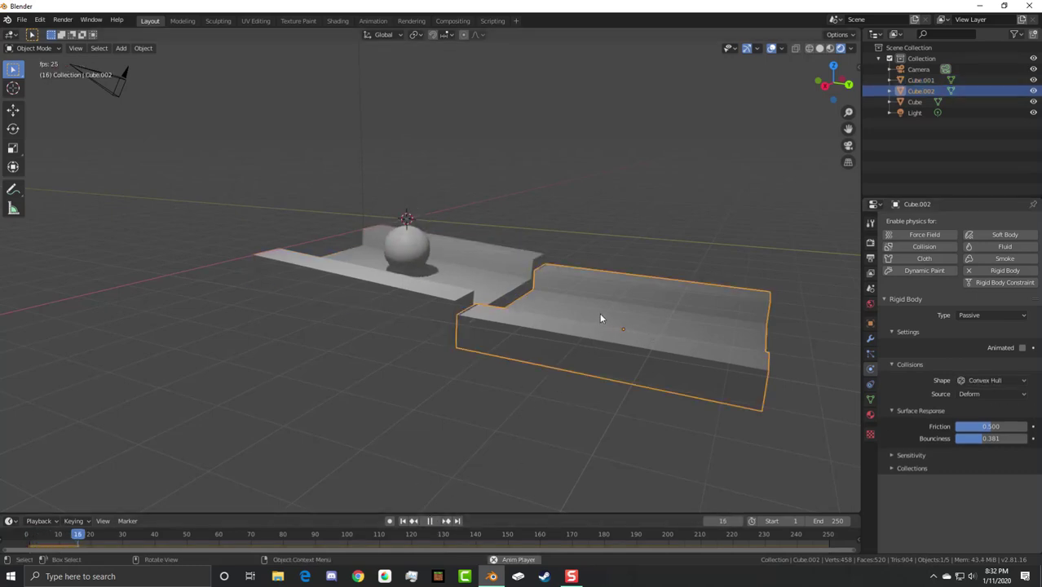
pyautogui.moveTo(601, 318); pyautogui.dragTo(551, 313, button='middle')
pyautogui.scroll(4, 552, 313)
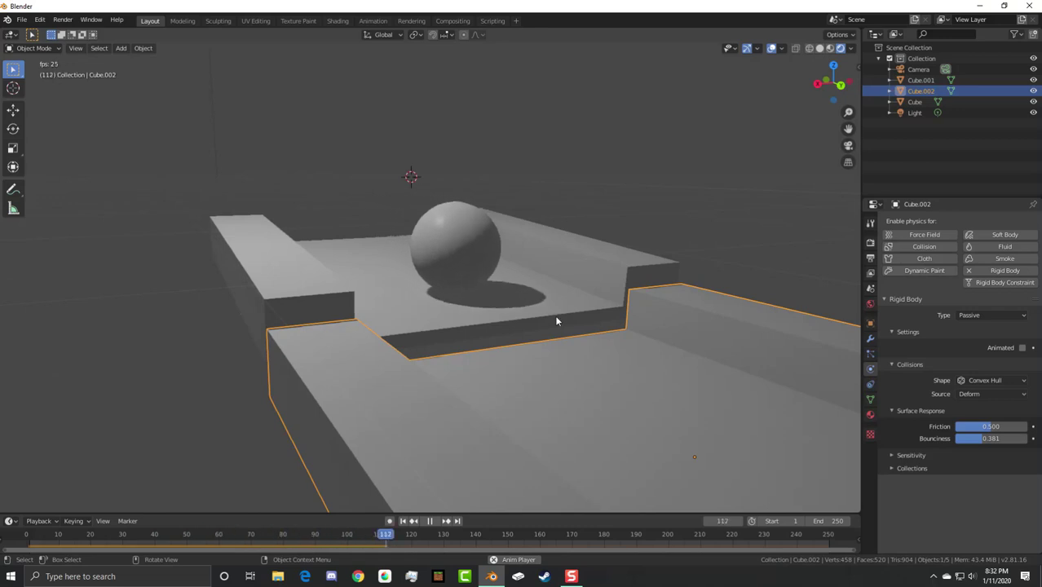
pyautogui.moveTo(556, 321); pyautogui.dragTo(614, 344, button='middle')
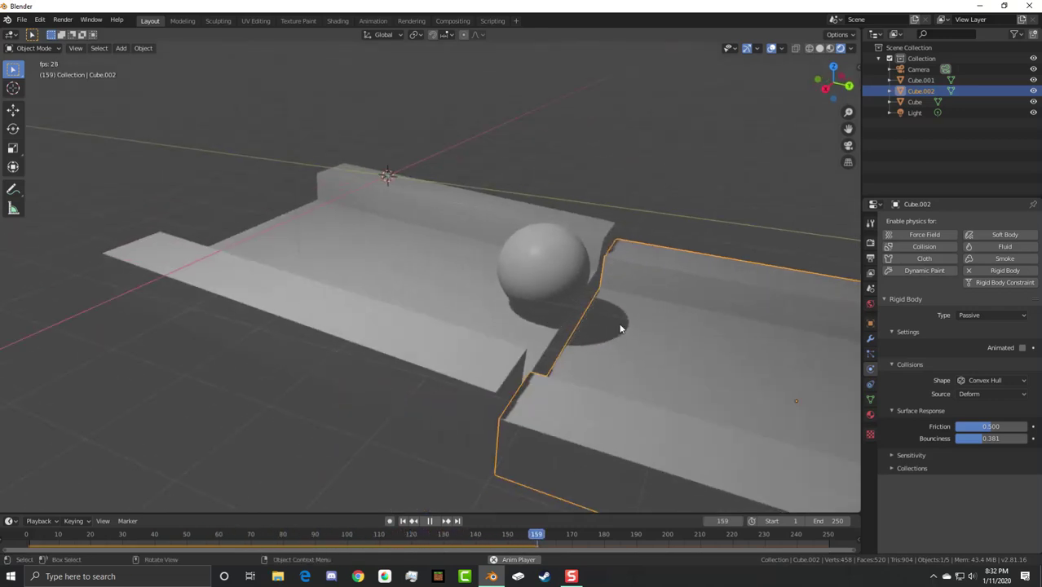
# Step: Set the lower slab's rigid body collision shape to Mesh, stop playback and return to the first frame
pyautogui.click(991, 381)
pyautogui.click(971, 463)
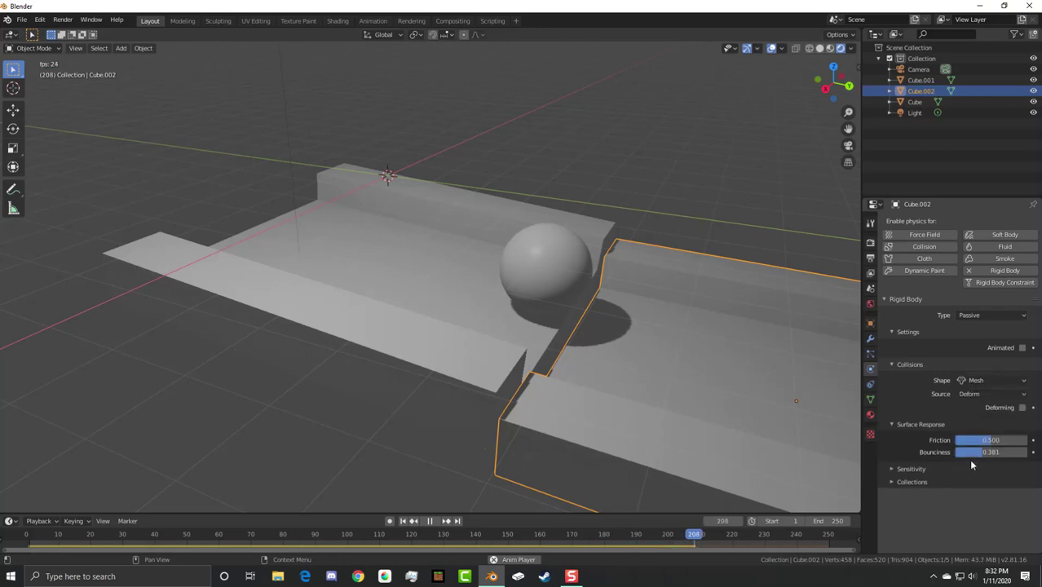
pyautogui.click(430, 520)
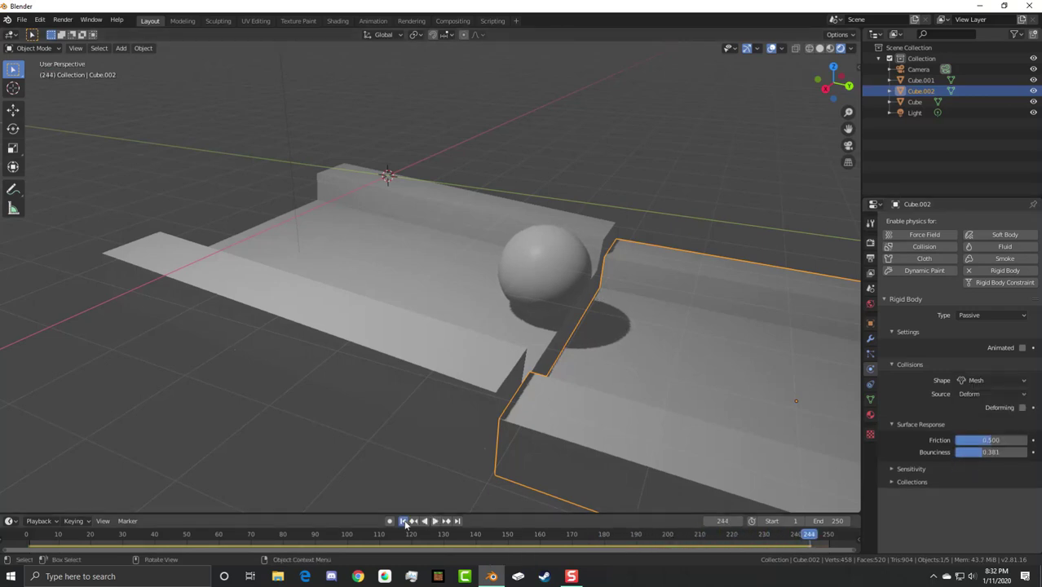
pyautogui.click(403, 521)
# Step: Replay the simulation from the first frame to check the ball's path across both slabs, and rewind it
pyautogui.press('space')
pyautogui.click(617, 179)
pyautogui.moveTo(617, 180); pyautogui.dragTo(437, 361, button='middle')
pyautogui.scroll(-5, 523, 160)
pyautogui.click(429, 521)
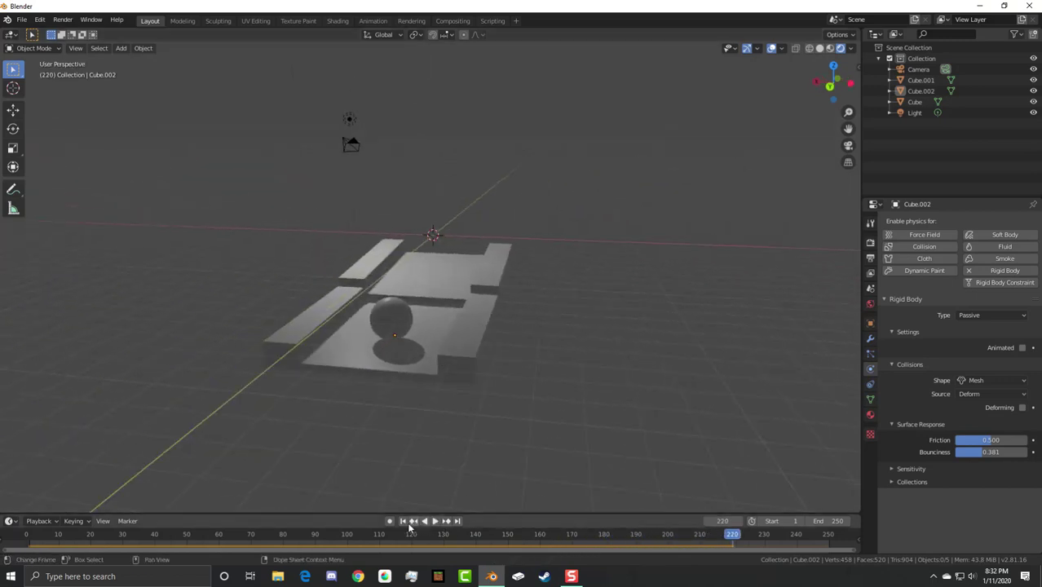
pyautogui.click(404, 522)
pyautogui.moveTo(446, 398); pyautogui.dragTo(631, 196, button='middle')
pyautogui.click(504, 319)
pyautogui.scroll(-3, 596, 229)
pyautogui.scroll(3, 507, 192)
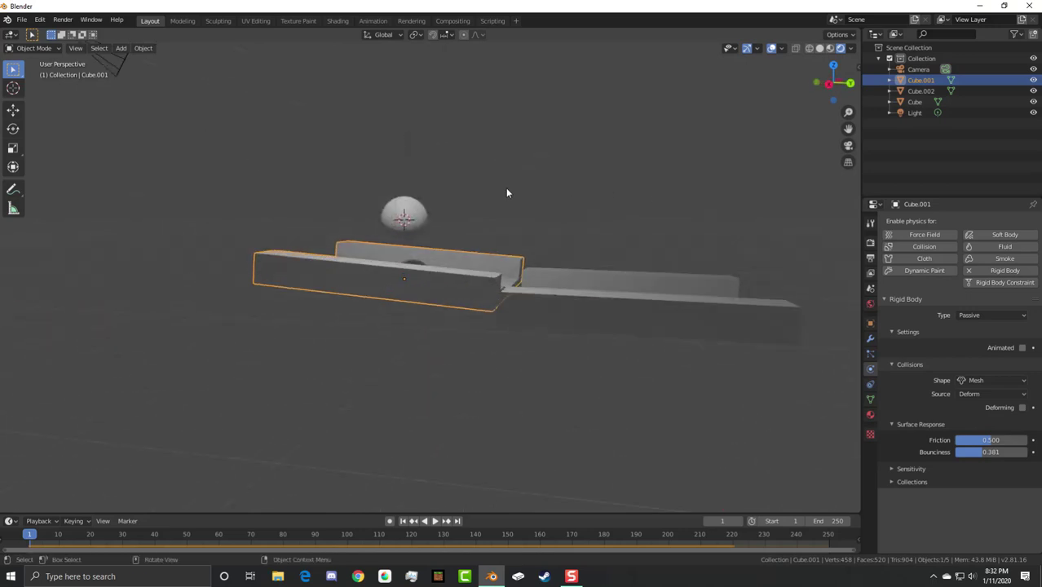
pyautogui.scroll(-3, 507, 193)
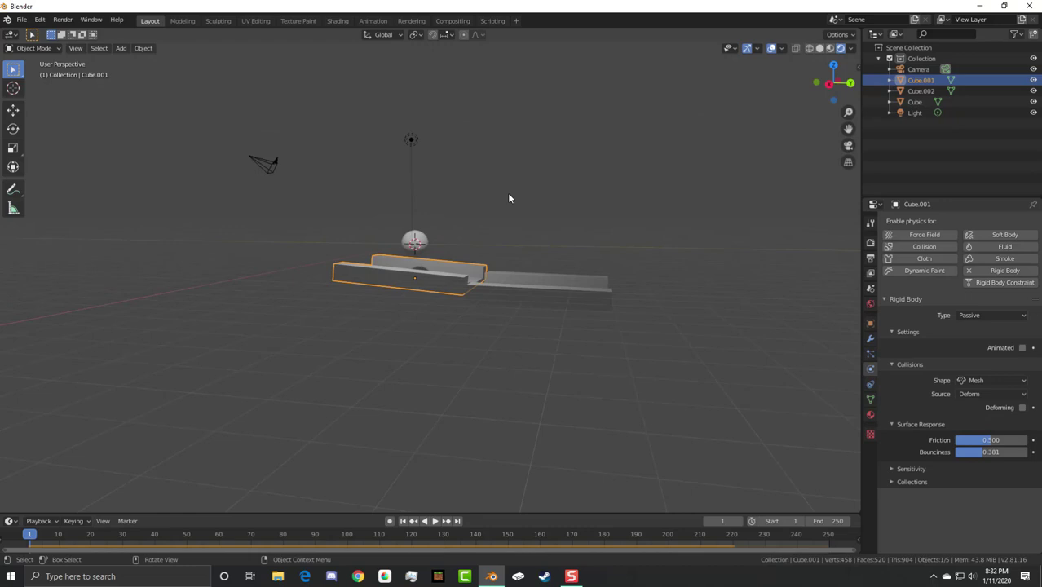
pyautogui.scroll(5, 456, 194)
pyautogui.click(426, 201)
pyautogui.scroll(-5, 446, 196)
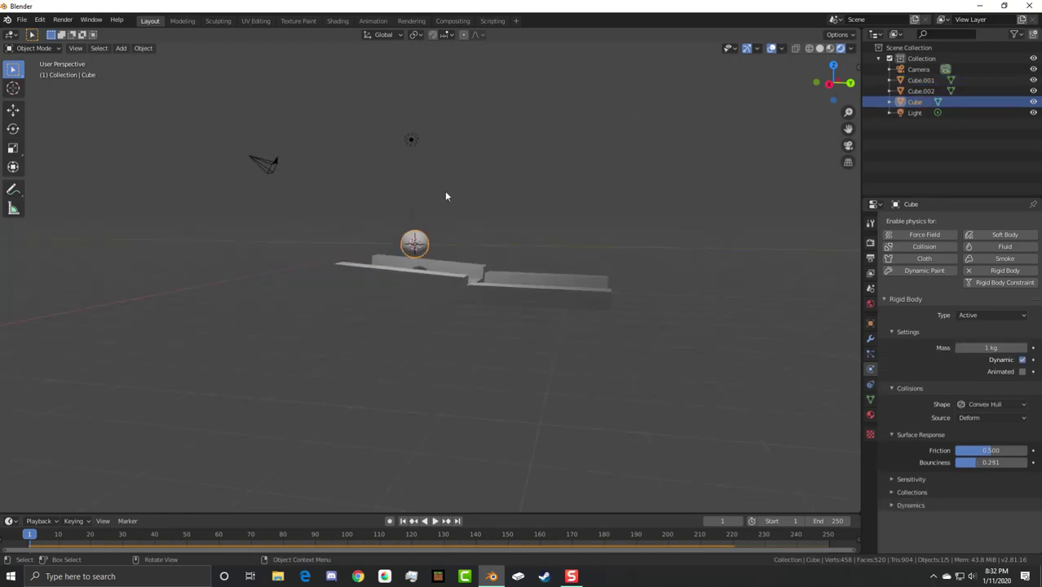
# Step: Delete both track slabs so that only the ball, camera and light remain
pyautogui.click(456, 275)
pyautogui.press('x')
pyautogui.click(454, 270)
pyautogui.press('x')
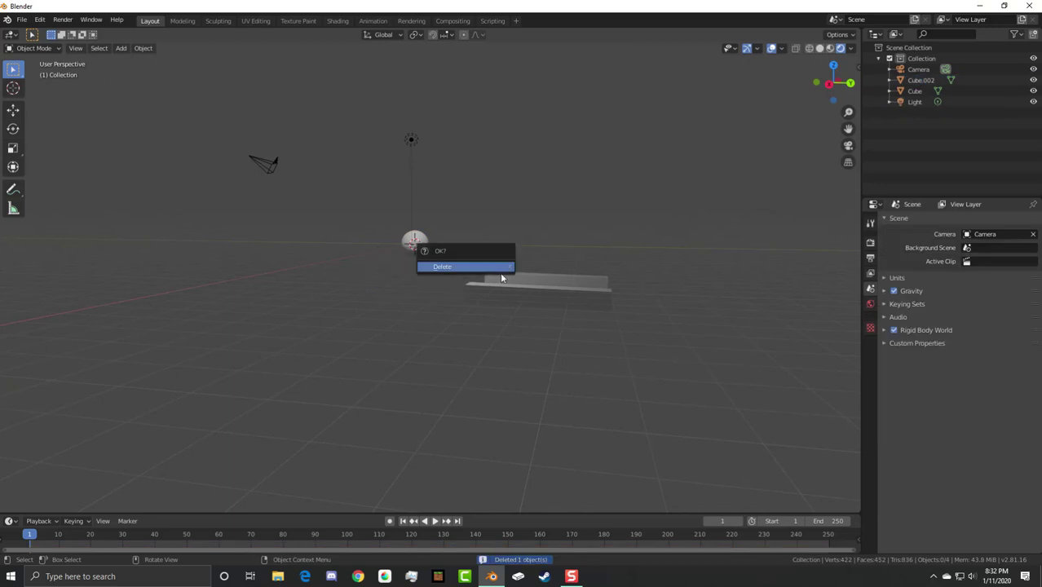
pyautogui.press('Escape')
pyautogui.click(509, 278)
pyautogui.press('Delete')
# Step: Scale the ball up to about 4.3 times its size in the right orthographic view and apply the object transform
pyautogui.click(829, 83)
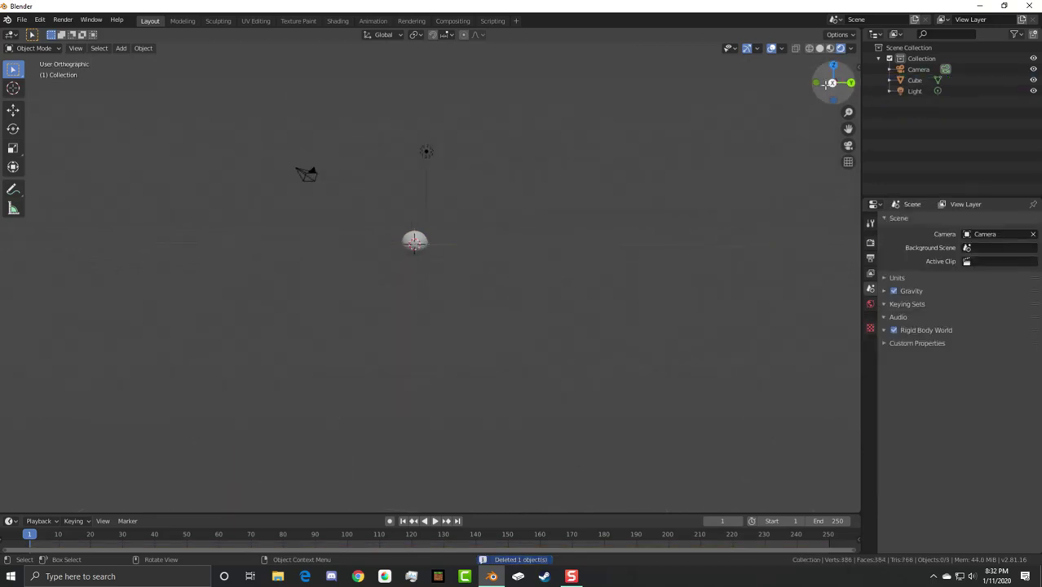
pyautogui.press('KP_Decimal')
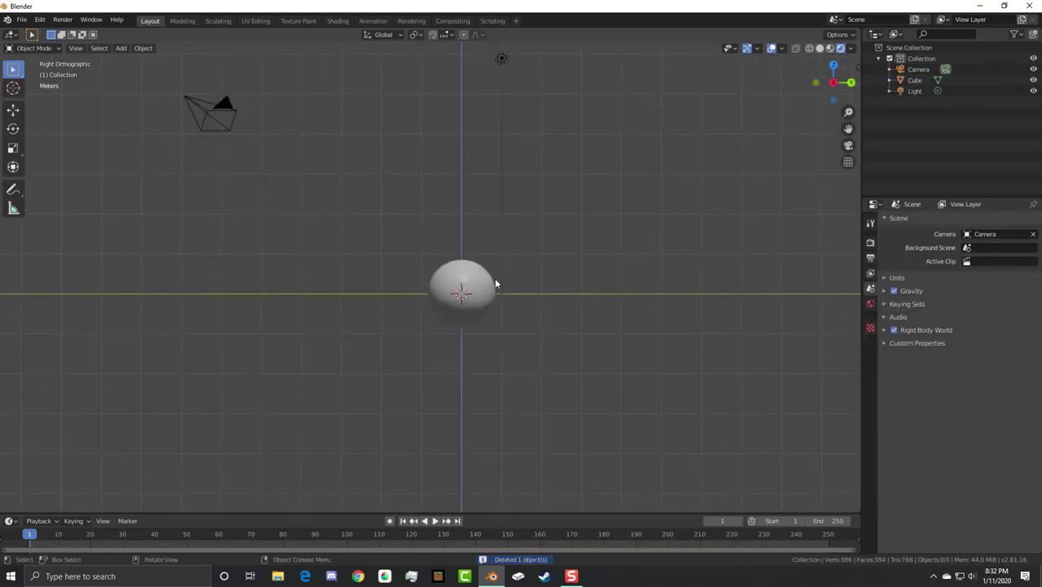
pyautogui.click(493, 284)
pyautogui.scroll(-3, 493, 269)
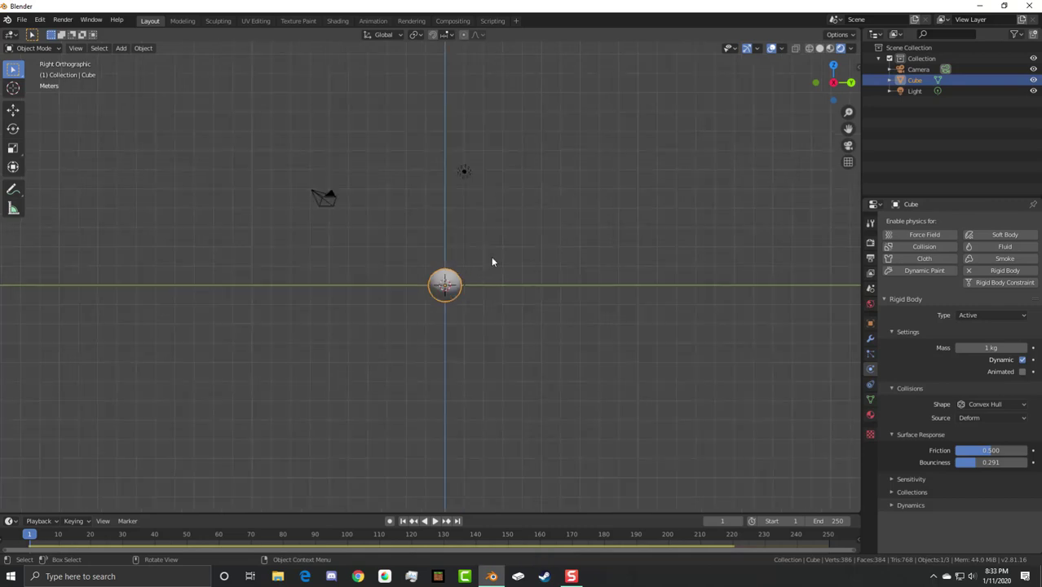
pyautogui.press('s')
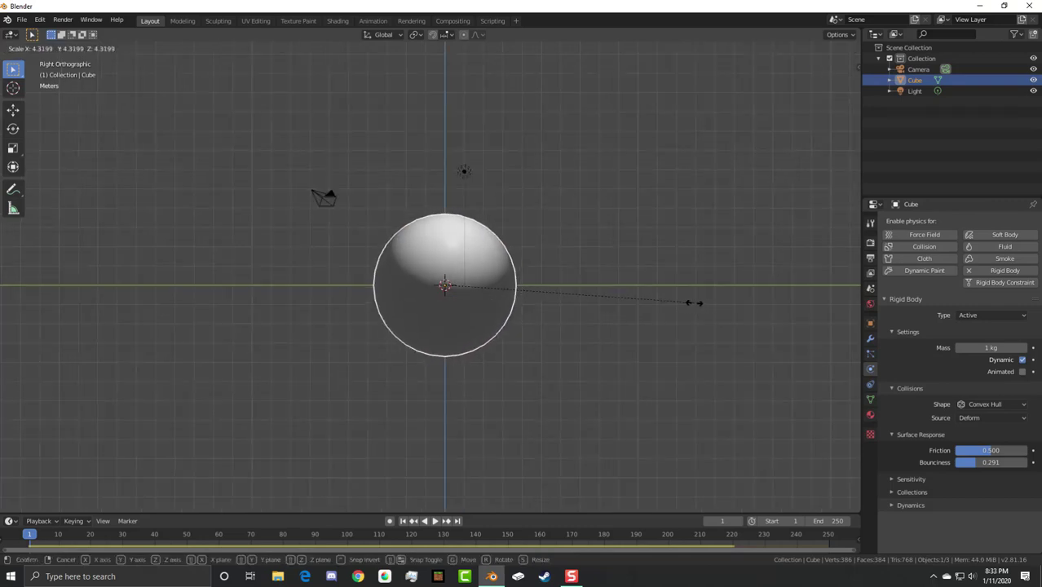
pyautogui.click(691, 302)
pyautogui.hotkey('ctrl', 'a')
pyautogui.click(562, 294)
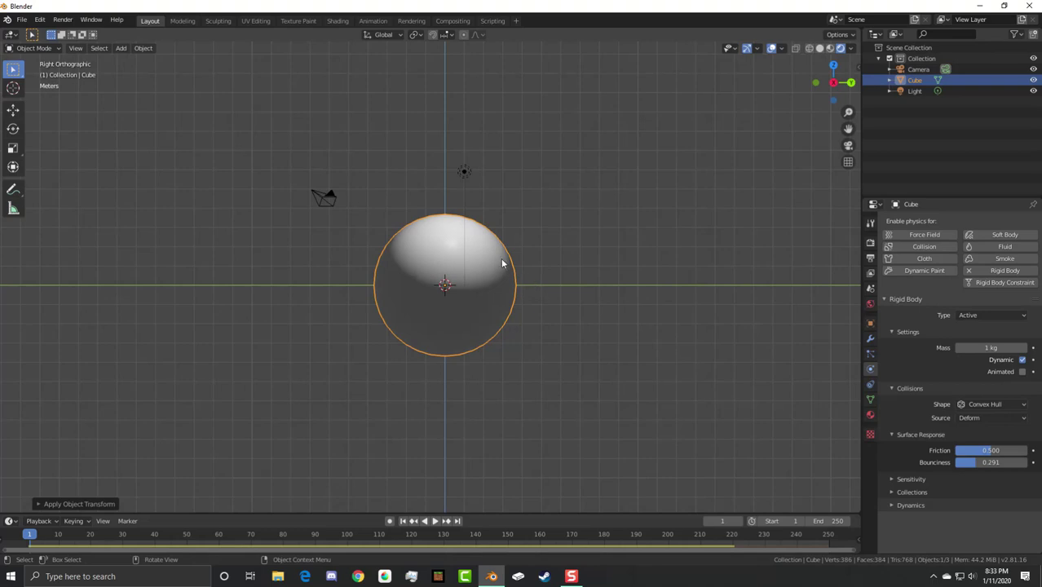
# Step: Assign a Wave Texture to the base color of the ball's material
pyautogui.scroll(2, 522, 259)
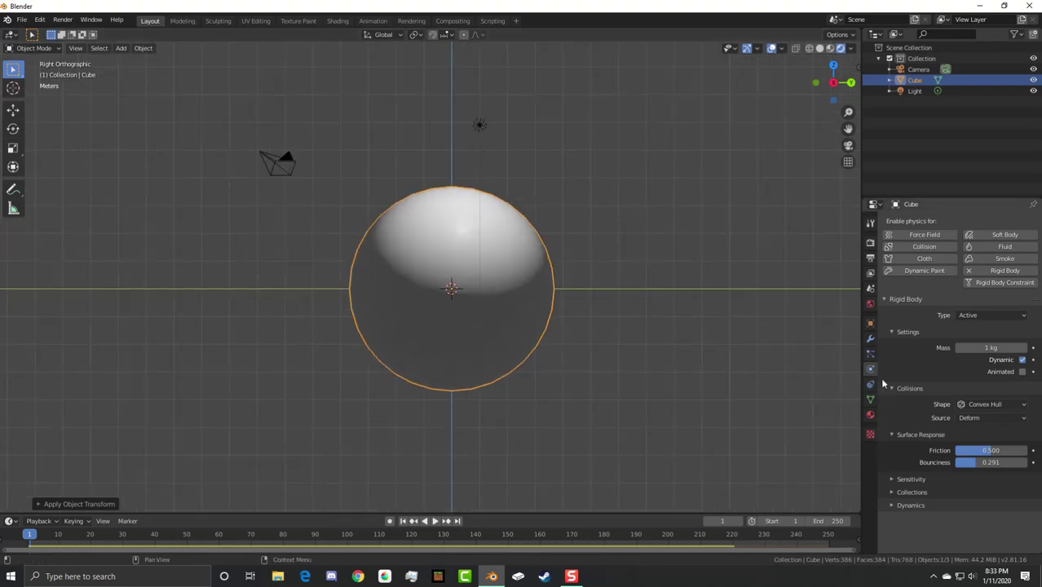
pyautogui.click(871, 415)
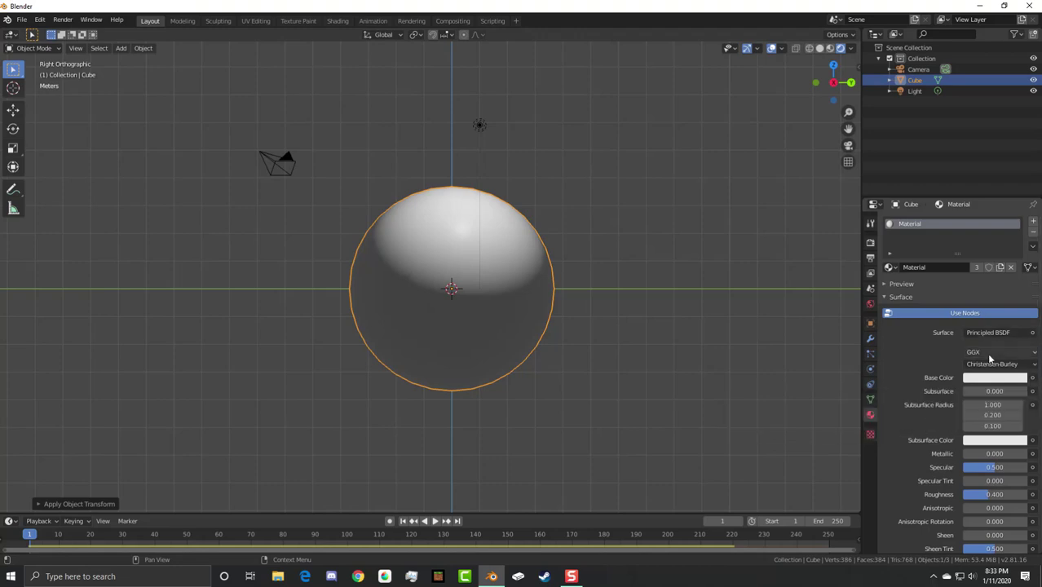
pyautogui.click(1034, 378)
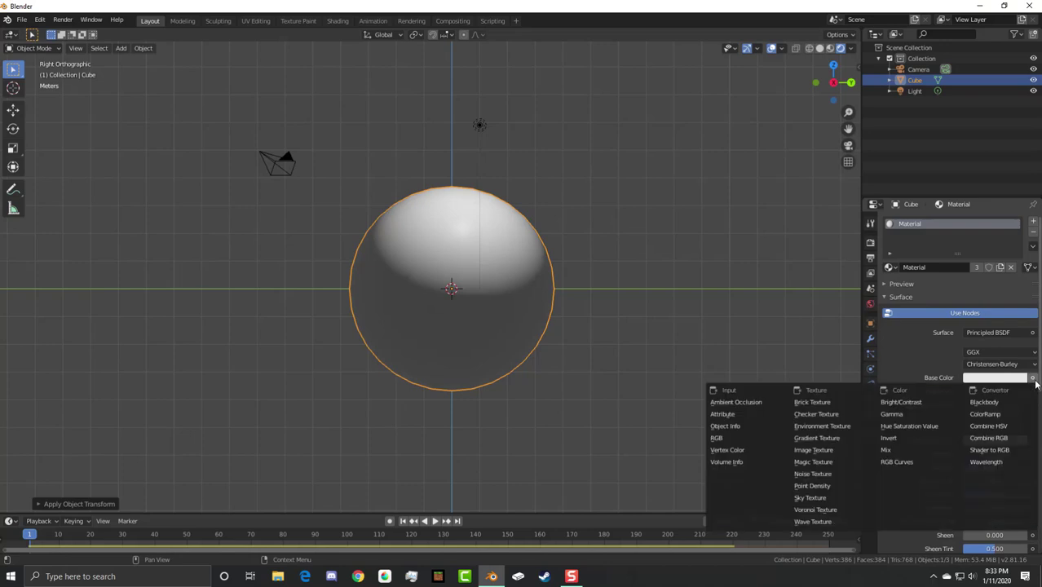
pyautogui.click(834, 520)
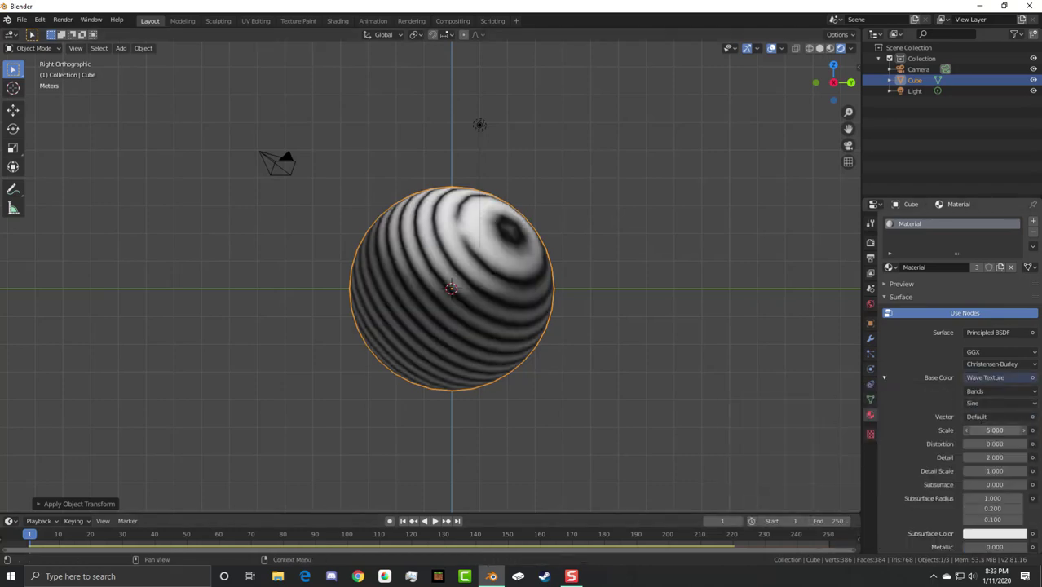
# Step: Set the Wave Texture's scale to -1.3, distortion to 34.1 and detail to 4.2
pyautogui.moveTo(995, 430)
pyautogui.mouseDown()
pyautogui.moveTo(1018, 430)
pyautogui.moveTo(1005, 458)
pyautogui.moveTo(1041, 443)
pyautogui.mouseUp()
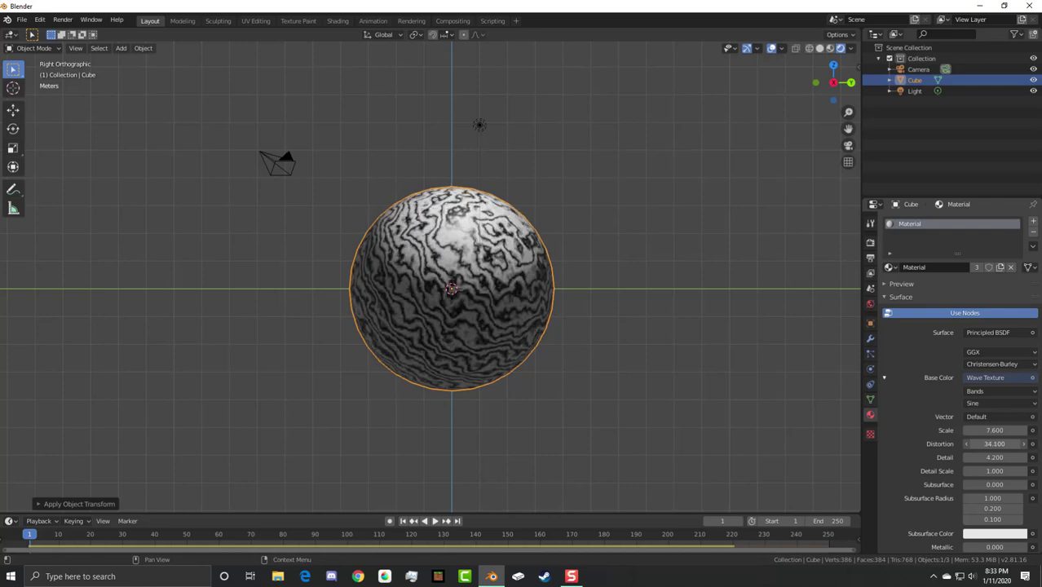
pyautogui.moveTo(482, 318); pyautogui.dragTo(530, 310, button='middle')
pyautogui.moveTo(995, 430); pyautogui.dragTo(968, 430)
pyautogui.moveTo(855, 414); pyautogui.dragTo(593, 372, button='middle')
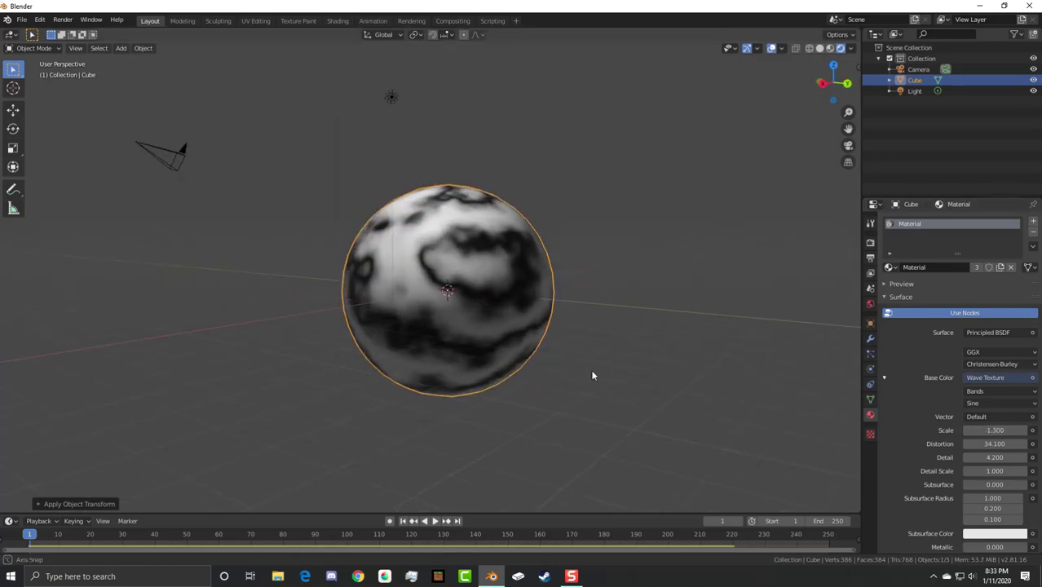
pyautogui.scroll(2, 571, 343)
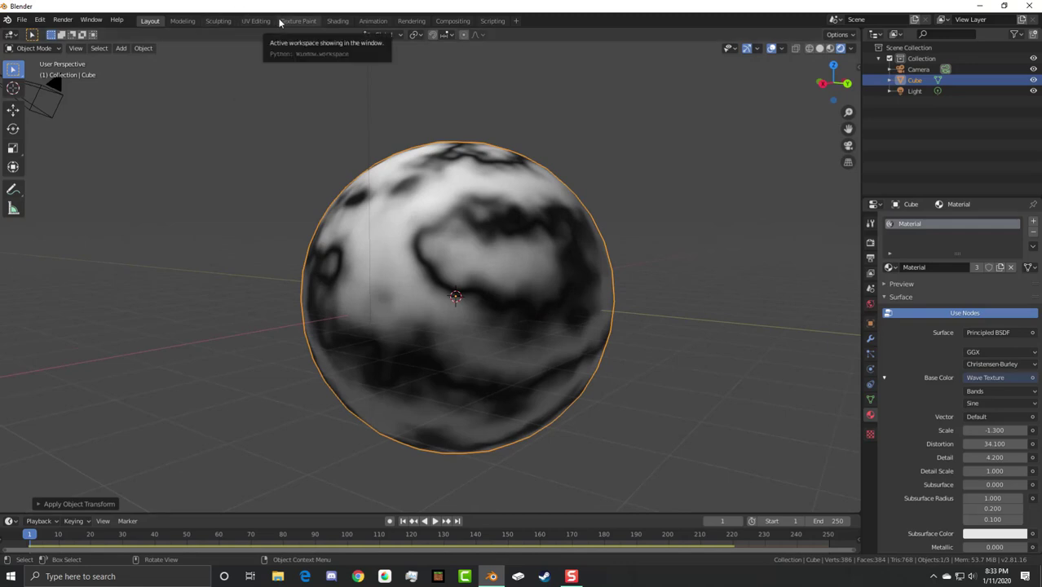
# Step: In the Shading workspace, insert a ColorRamp node between the Wave Texture and the Principled BSDF's base color
pyautogui.click(338, 21)
pyautogui.scroll(-3, 338, 64)
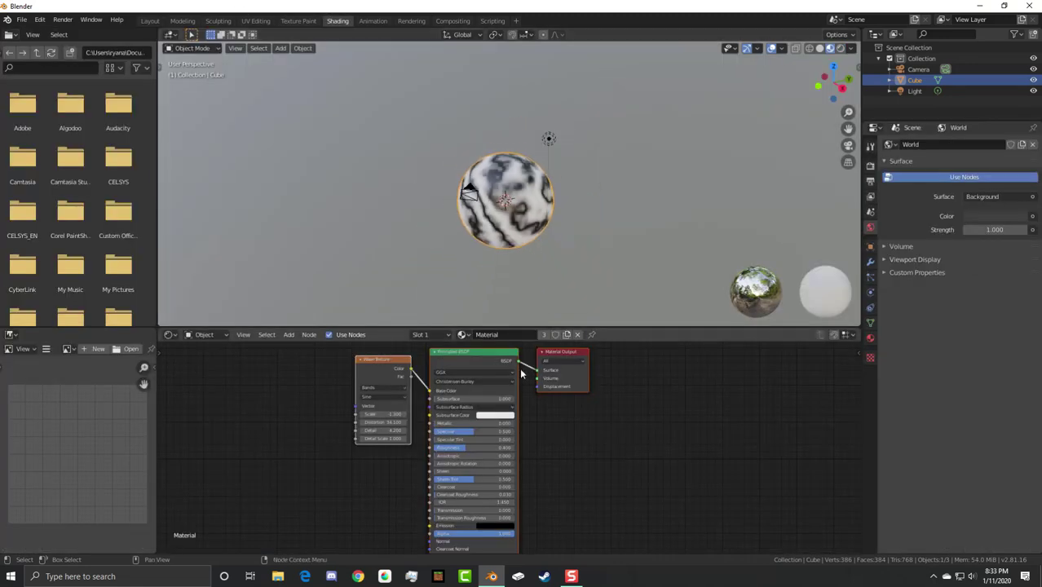
pyautogui.scroll(2, 549, 137)
pyautogui.click(289, 334)
pyautogui.moveTo(313, 417)
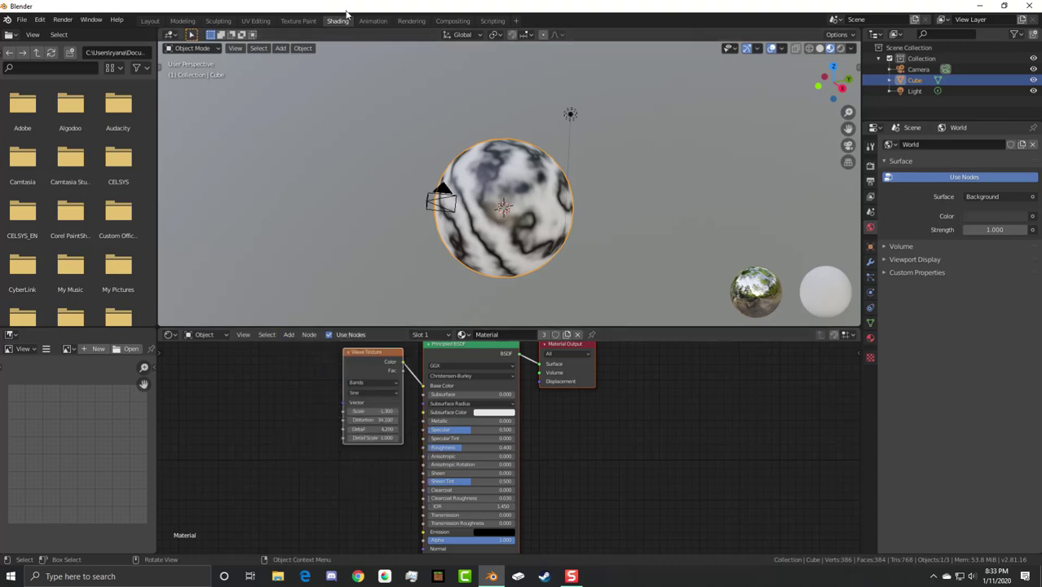
pyautogui.click(287, 335)
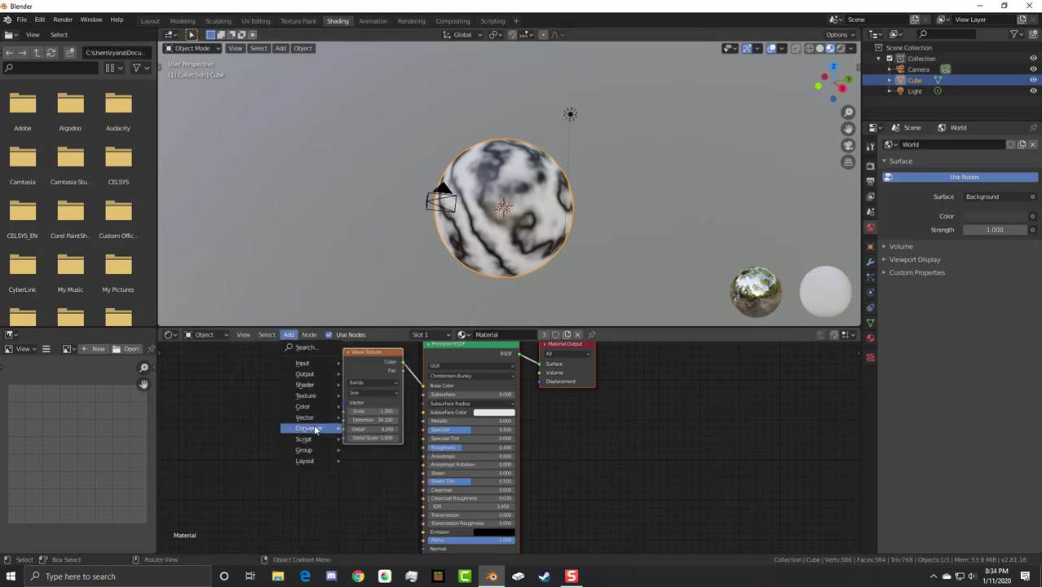
pyautogui.moveTo(298, 429)
pyautogui.click(367, 288)
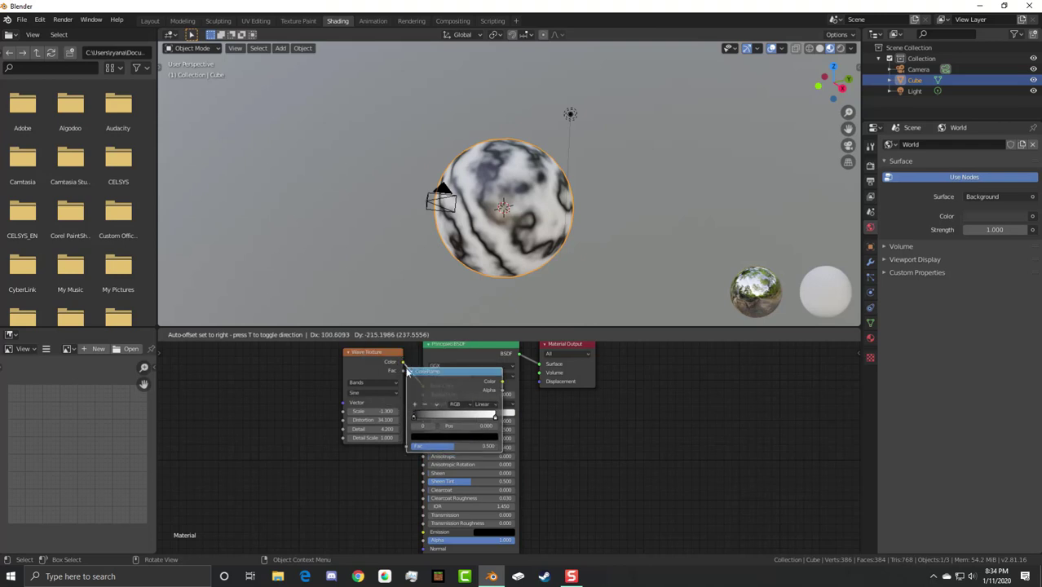
pyautogui.click(506, 389)
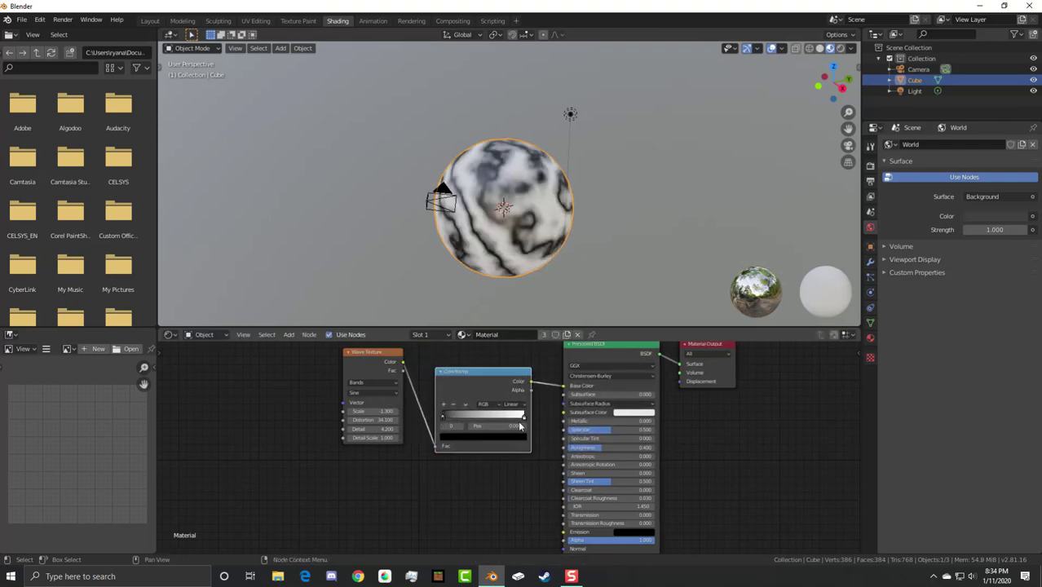
# Step: Move the ColorRamp's black stop to position 0.945 and set the Wave Texture's detail to 14.4
pyautogui.click(522, 417)
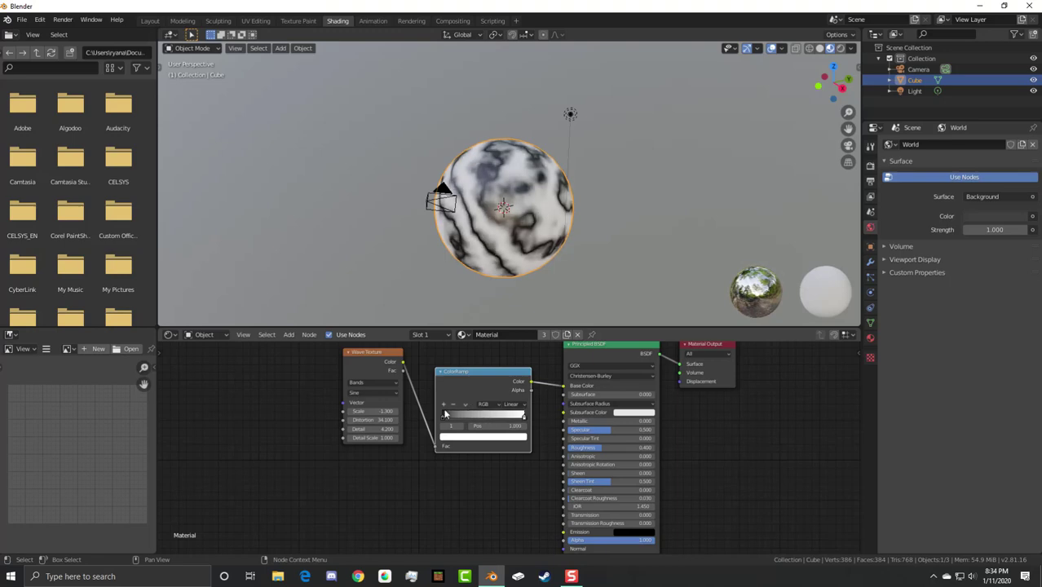
pyautogui.moveTo(445, 414); pyautogui.dragTo(522, 418)
pyautogui.moveTo(571, 114); pyautogui.dragTo(548, 129, button='middle')
pyautogui.scroll(4, 548, 128)
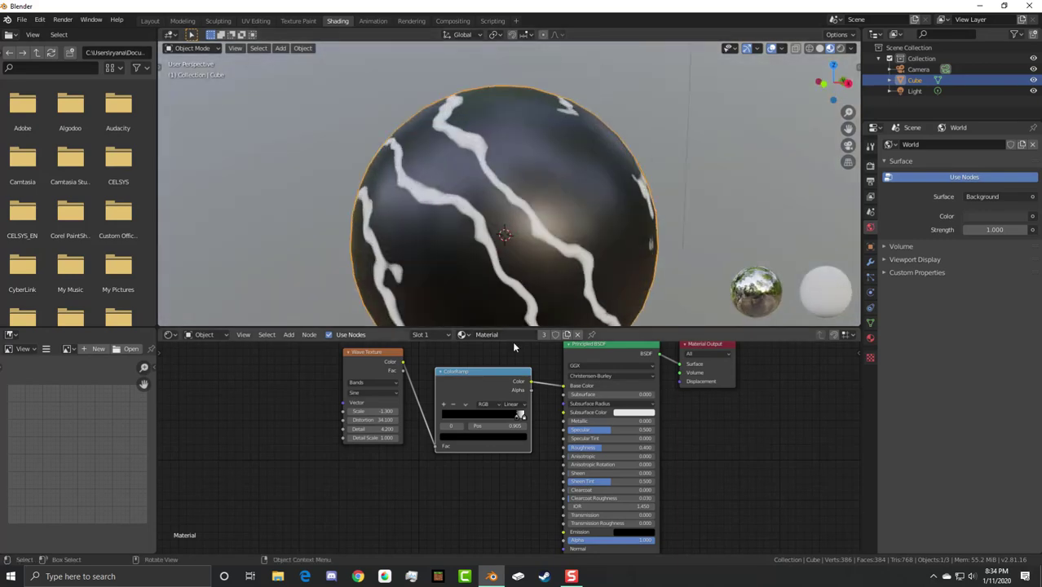
pyautogui.moveTo(516, 421); pyautogui.dragTo(522, 418)
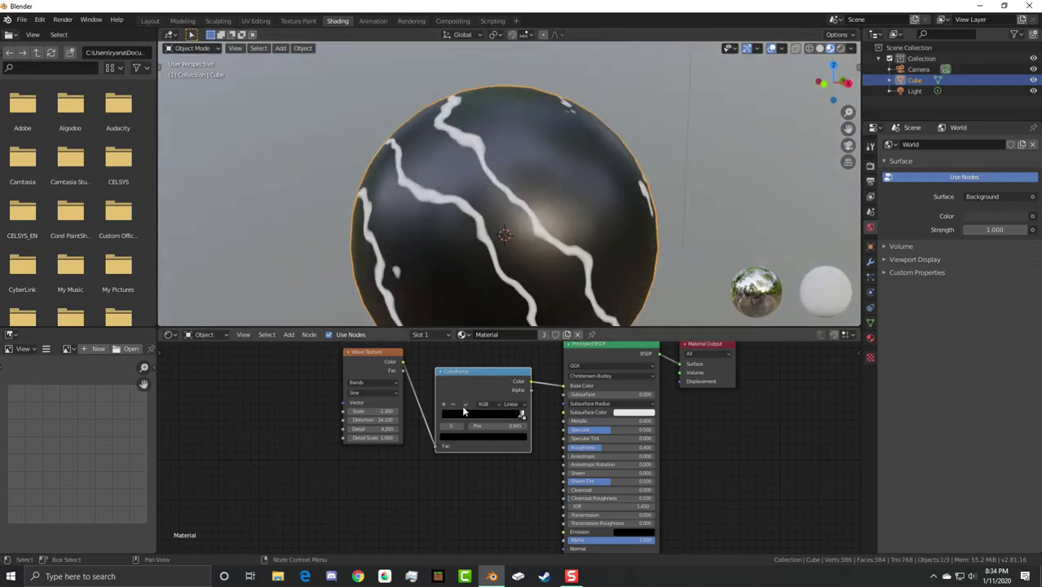
pyautogui.moveTo(369, 429); pyautogui.dragTo(408, 429)
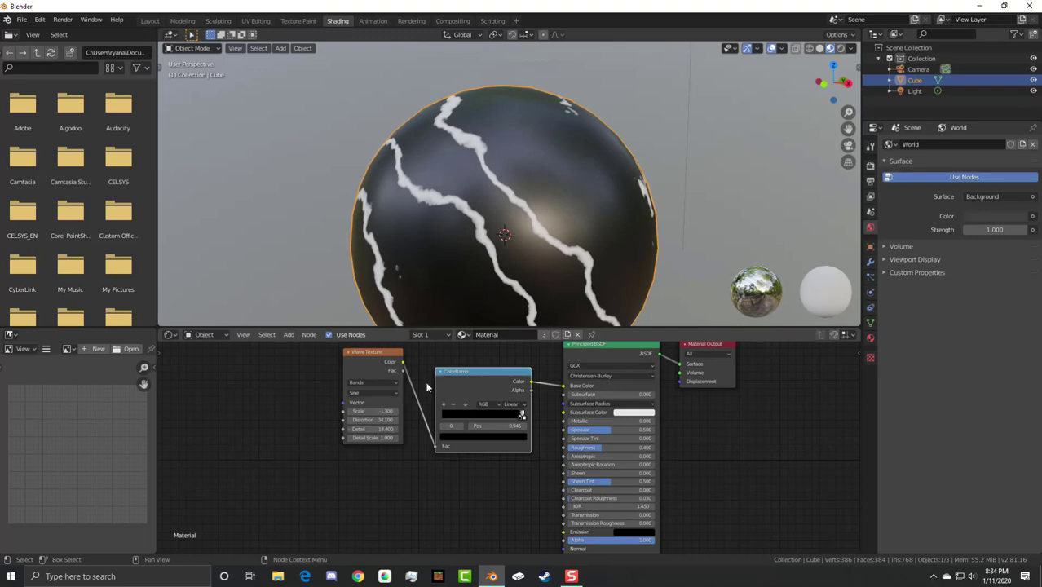
pyautogui.moveTo(550, 222); pyautogui.dragTo(456, 236, button='middle')
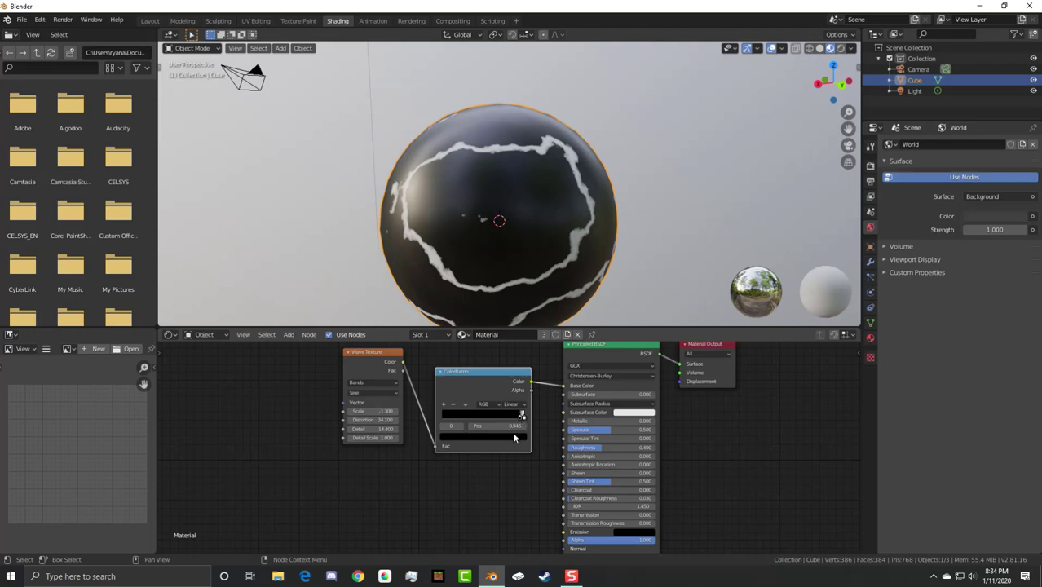
# Step: Color the ColorRamp's dark stop reddish brown and set the Principled BSDF's roughness to 0.809
pyautogui.click(514, 438)
pyautogui.moveTo(506, 367)
pyautogui.mouseDown()
pyautogui.moveTo(508, 326)
pyautogui.moveTo(464, 375)
pyautogui.moveTo(514, 361)
pyautogui.mouseUp()
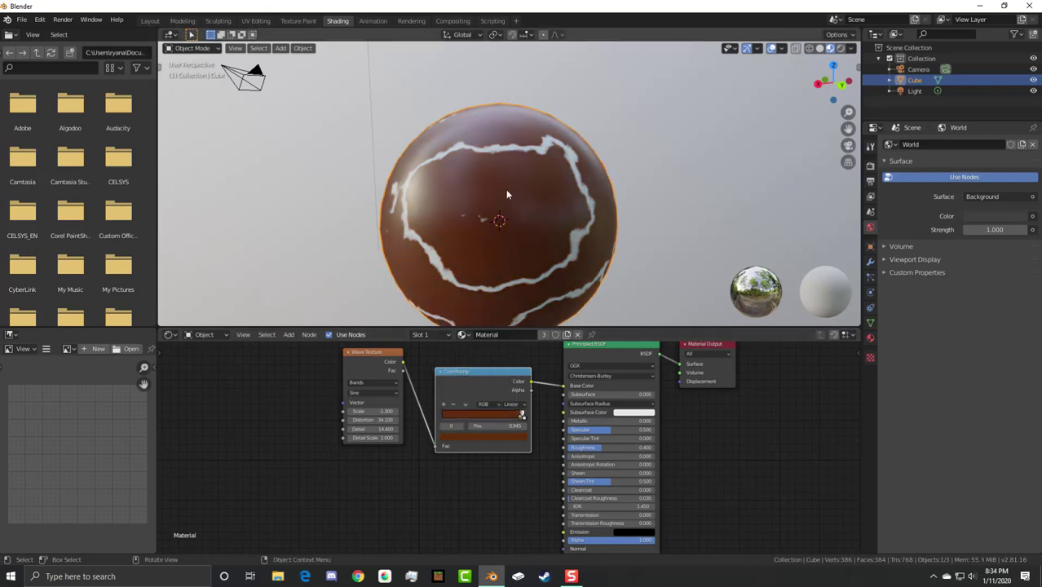
pyautogui.moveTo(506, 194); pyautogui.dragTo(530, 200, button='middle')
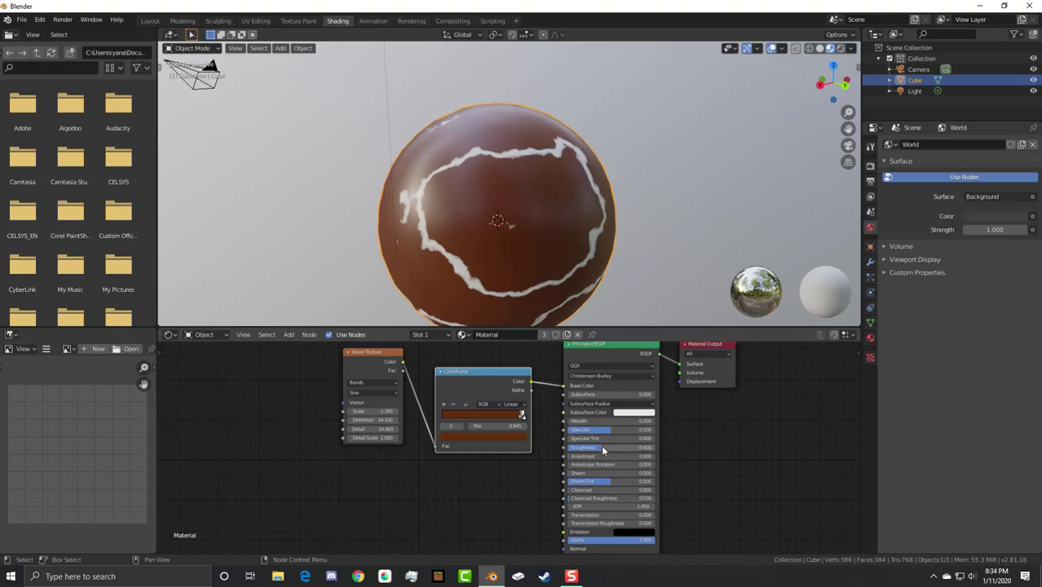
pyautogui.moveTo(604, 449); pyautogui.dragTo(639, 448)
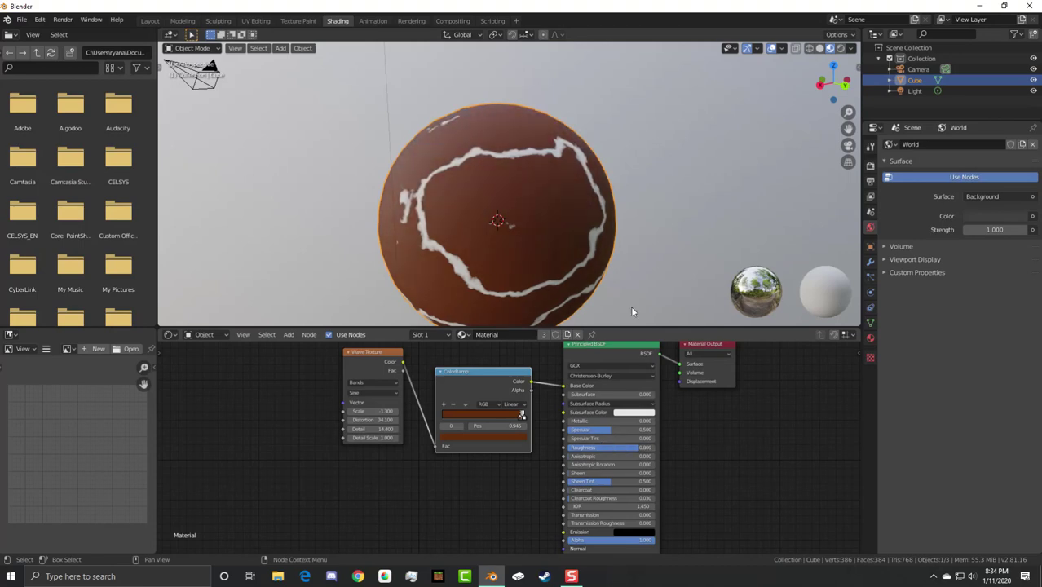
pyautogui.moveTo(632, 311); pyautogui.dragTo(466, 385, button='middle')
# Step: Change the ColorRamp's white stop to a pale yellow-green
pyautogui.click(524, 416)
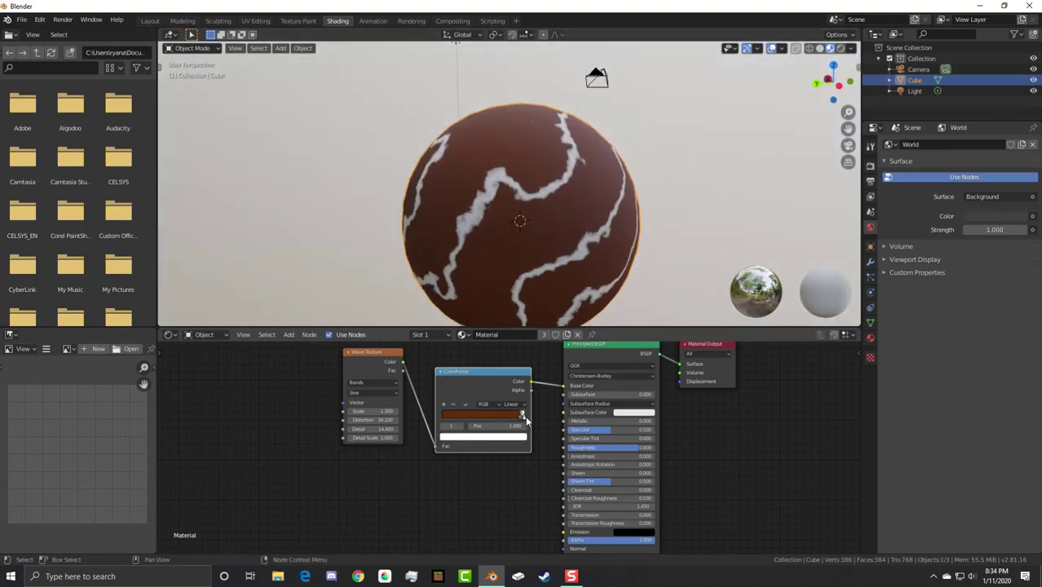
pyautogui.click(523, 439)
pyautogui.click(483, 349)
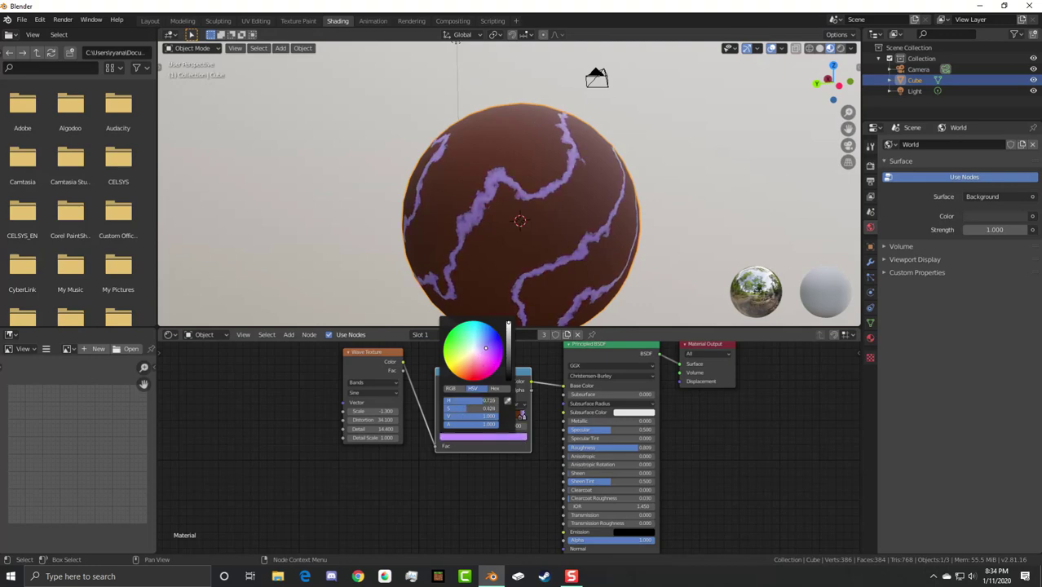
pyautogui.moveTo(482, 348); pyautogui.dragTo(469, 343)
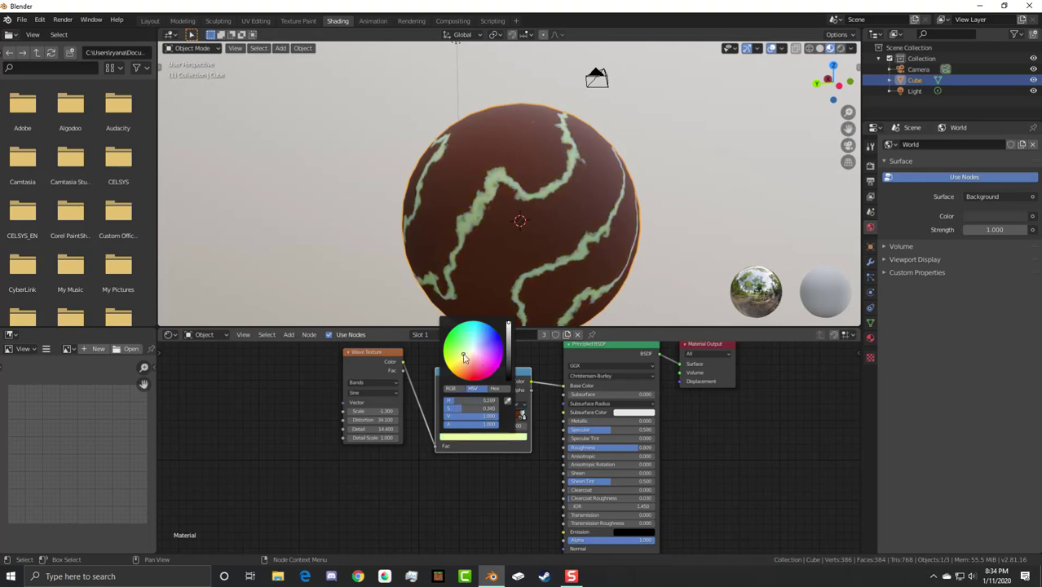
# Step: Return to the Layout workspace and examine the veined material on the ball from different angles
pyautogui.click(150, 20)
pyautogui.scroll(-3, 482, 236)
pyautogui.moveTo(481, 236); pyautogui.dragTo(601, 212, button='middle')
pyautogui.scroll(4, 578, 231)
pyautogui.scroll(-2, 579, 212)
pyautogui.scroll(2, 599, 212)
pyautogui.scroll(-1, 598, 212)
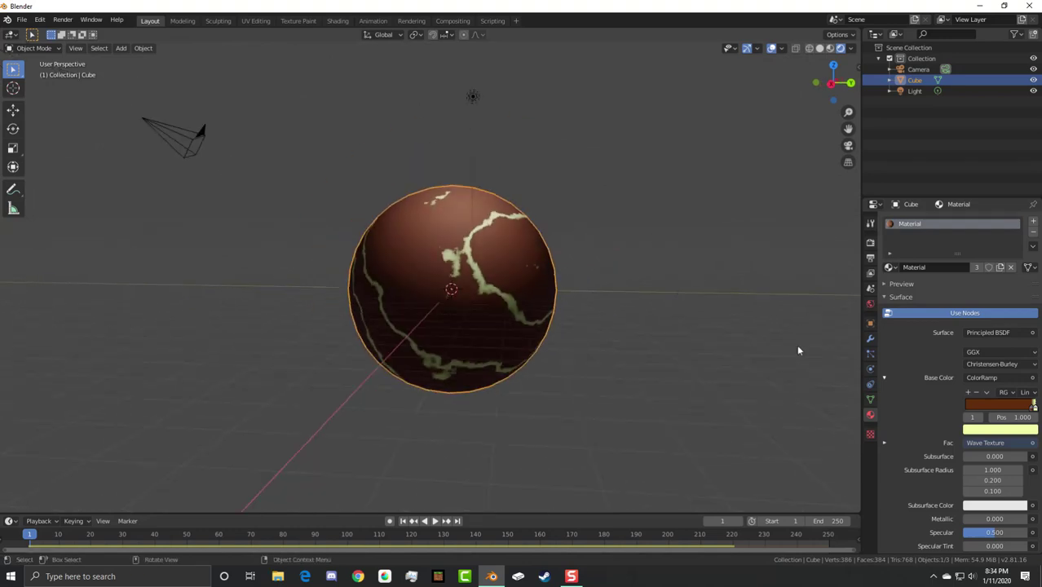
# Step: Change the ball's rigid body type to Passive with friction 0.090 and bounciness 0.261
pyautogui.click(871, 369)
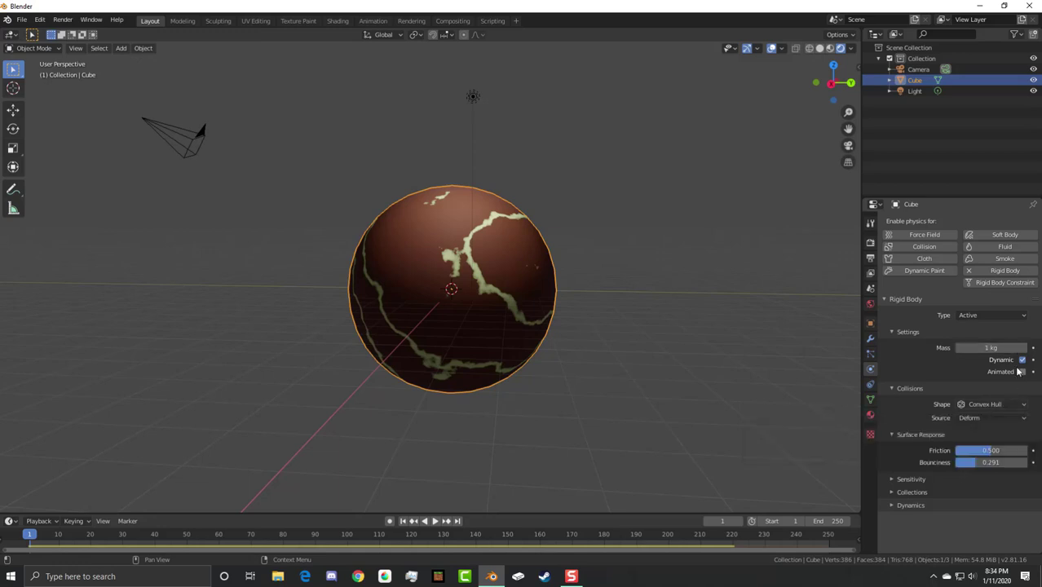
pyautogui.click(1000, 317)
pyautogui.click(995, 339)
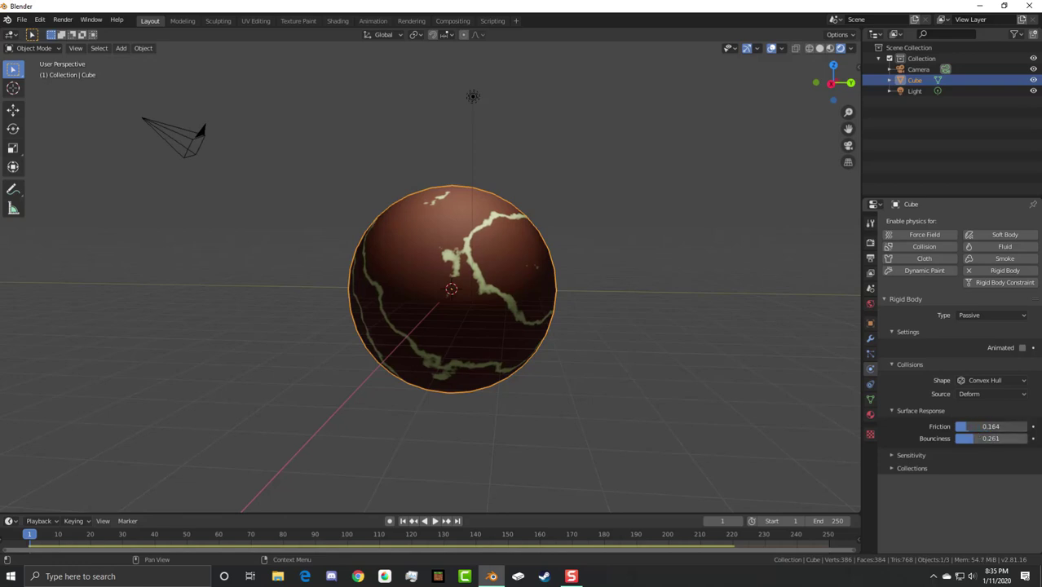
pyautogui.click(922, 454)
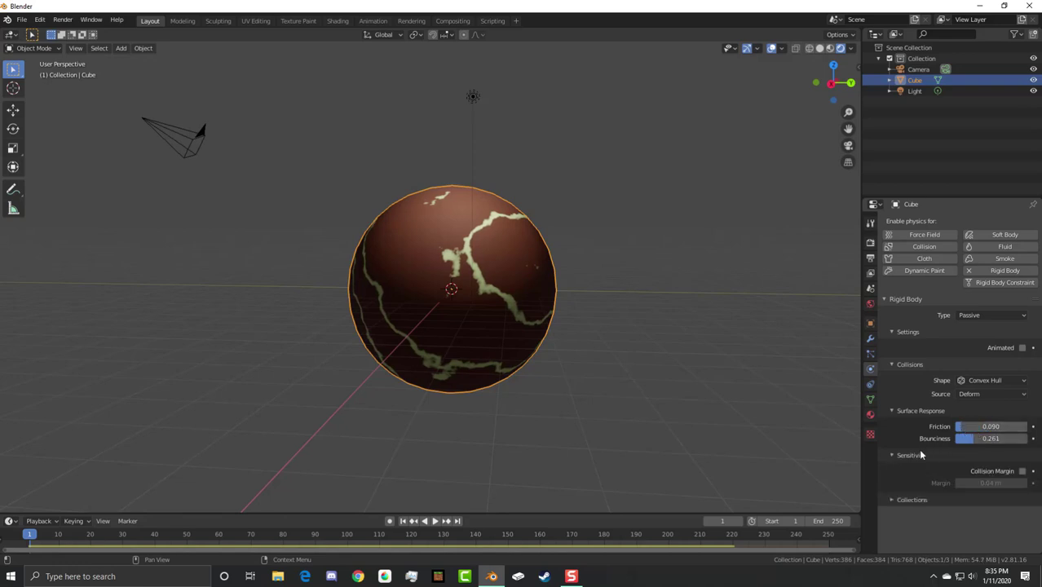
pyautogui.click(923, 455)
pyautogui.click(920, 468)
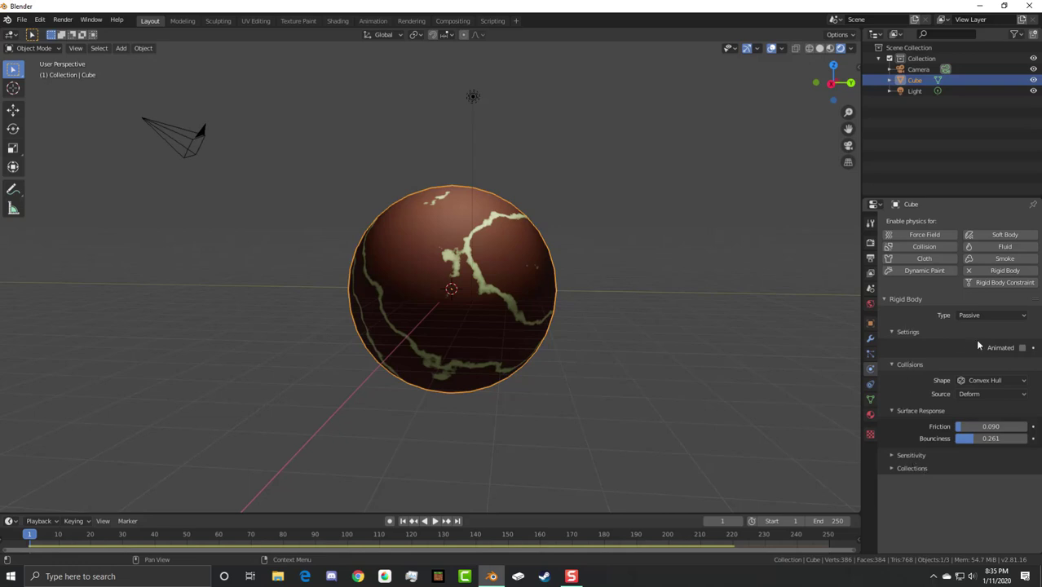
# Step: Add a force field of type Force at the ball's center
pyautogui.click(752, 317)
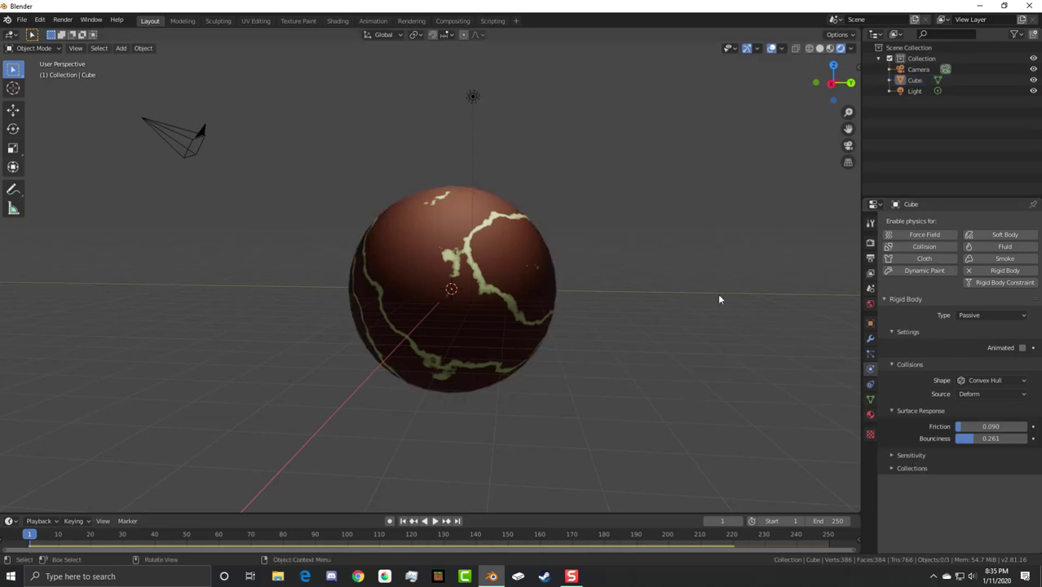
pyautogui.hotkey('shift', 'a')
pyautogui.moveTo(612, 434)
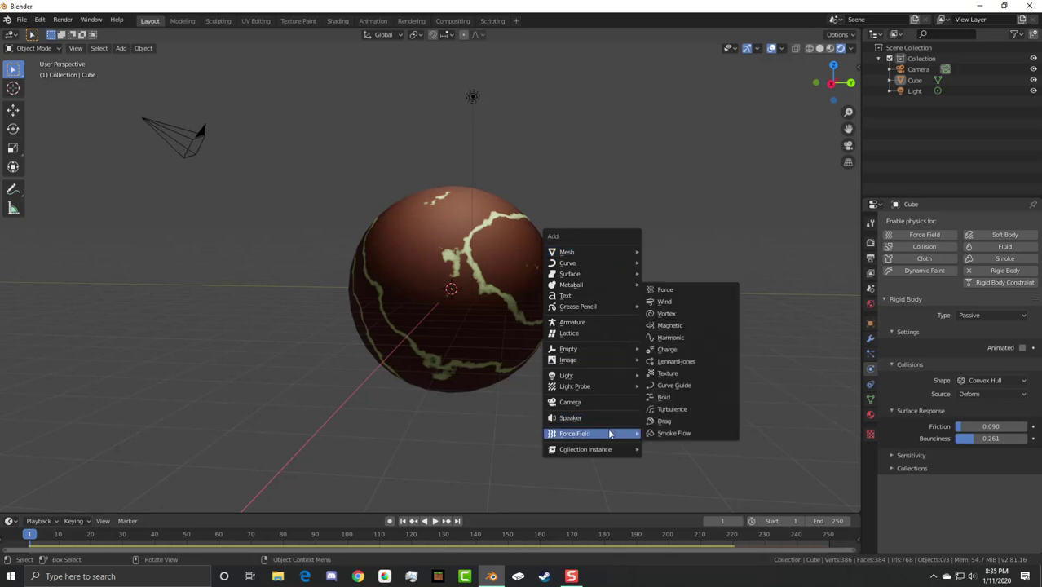
pyautogui.click(673, 287)
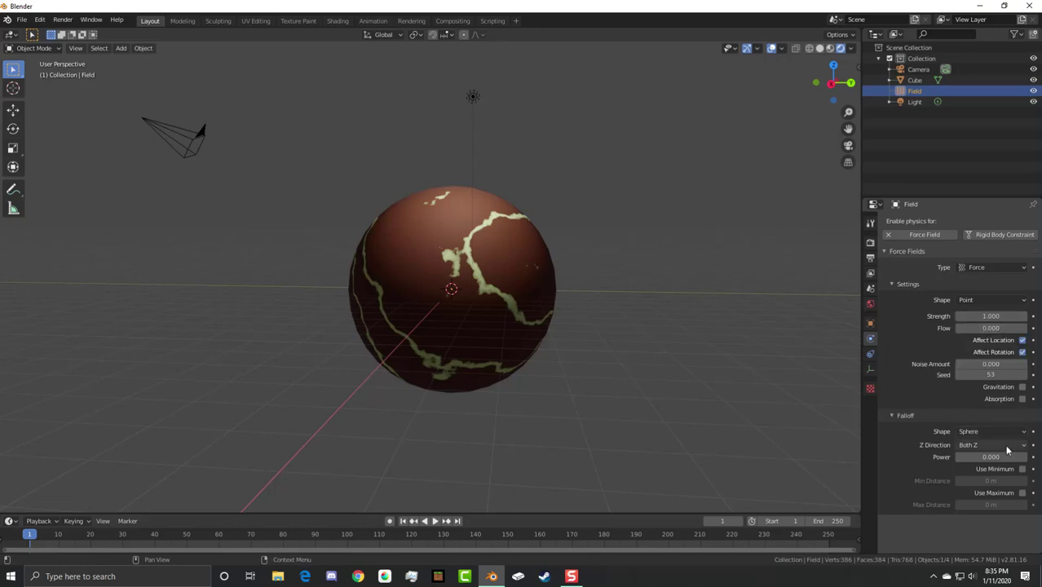
# Step: Enable gravitation on the force field and limit its falloff to a maximum distance of 9.5 m
pyautogui.click(1022, 493)
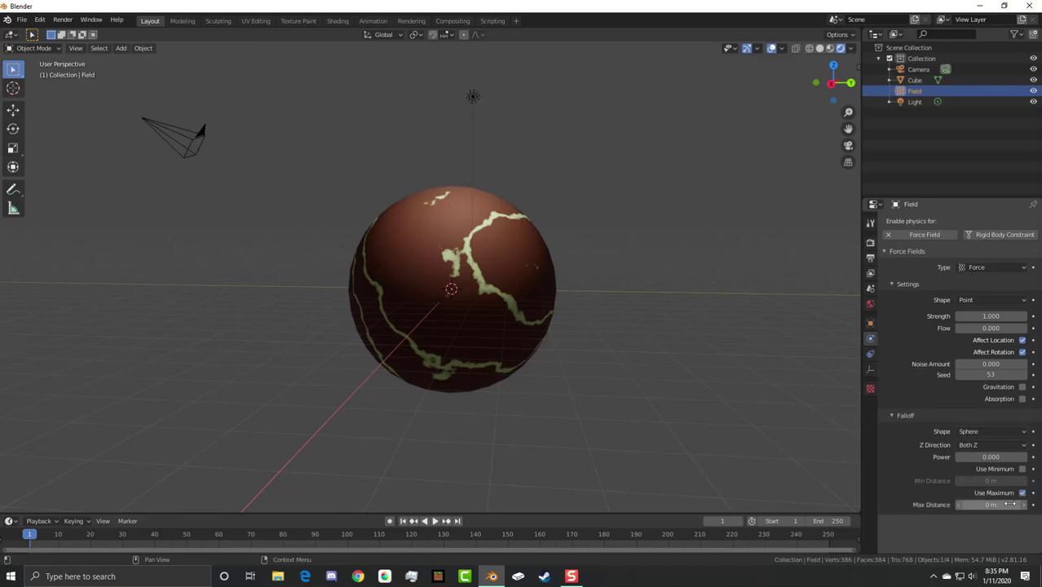
pyautogui.moveTo(991, 505); pyautogui.dragTo(1012, 505)
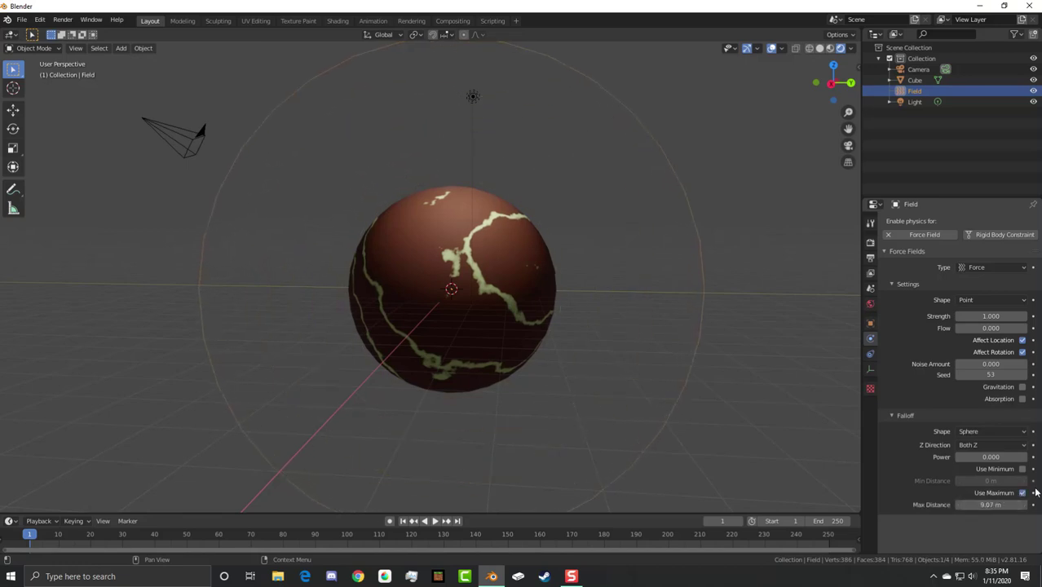
pyautogui.moveTo(991, 505); pyautogui.dragTo(1002, 505)
pyautogui.click(571, 210)
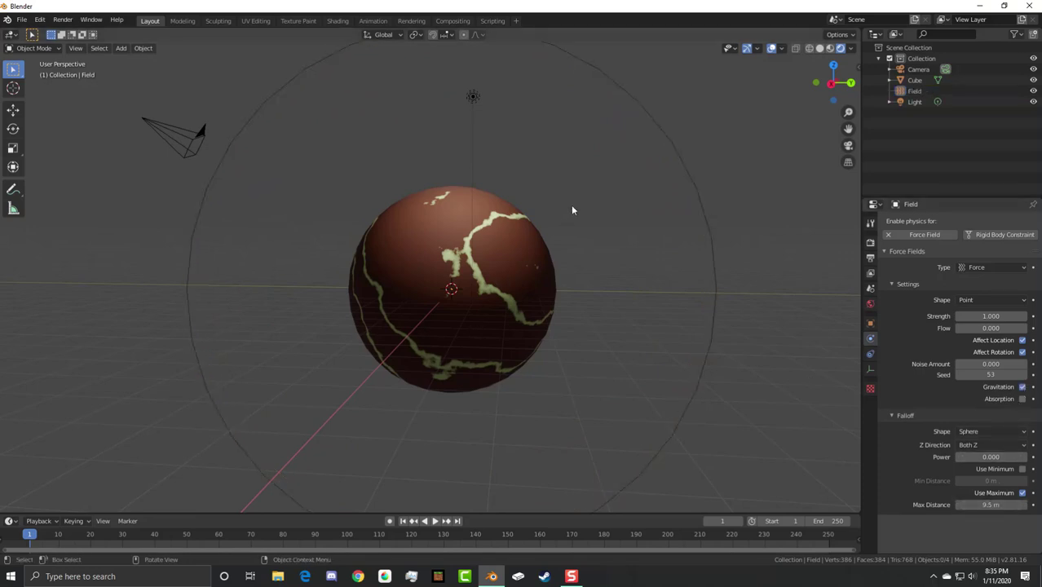
# Step: Add a cube mesh and raise it along Z to sit above the ball, inside the force field's range
pyautogui.hotkey('shift', 'a')
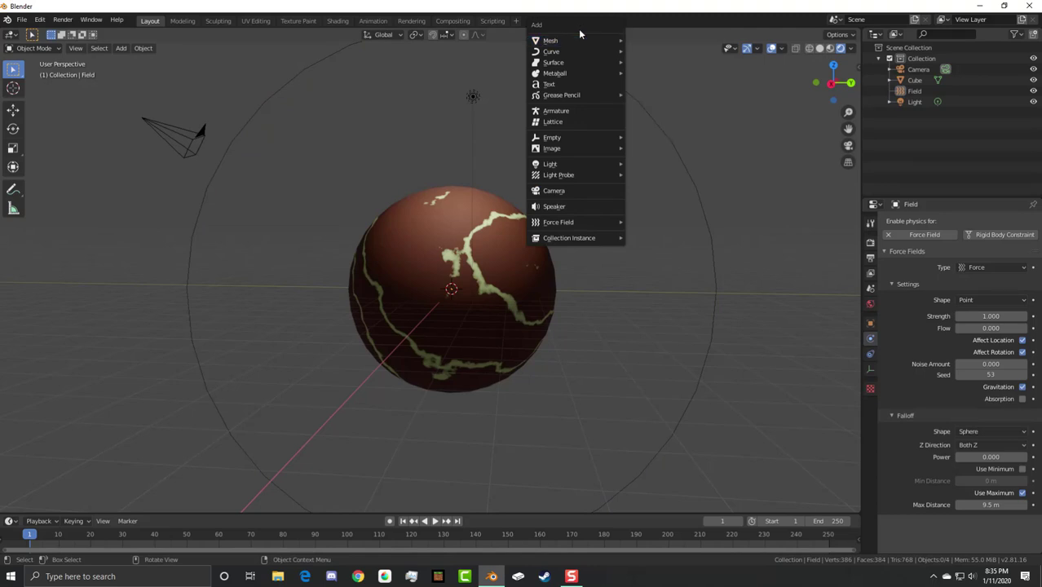
pyautogui.moveTo(581, 40)
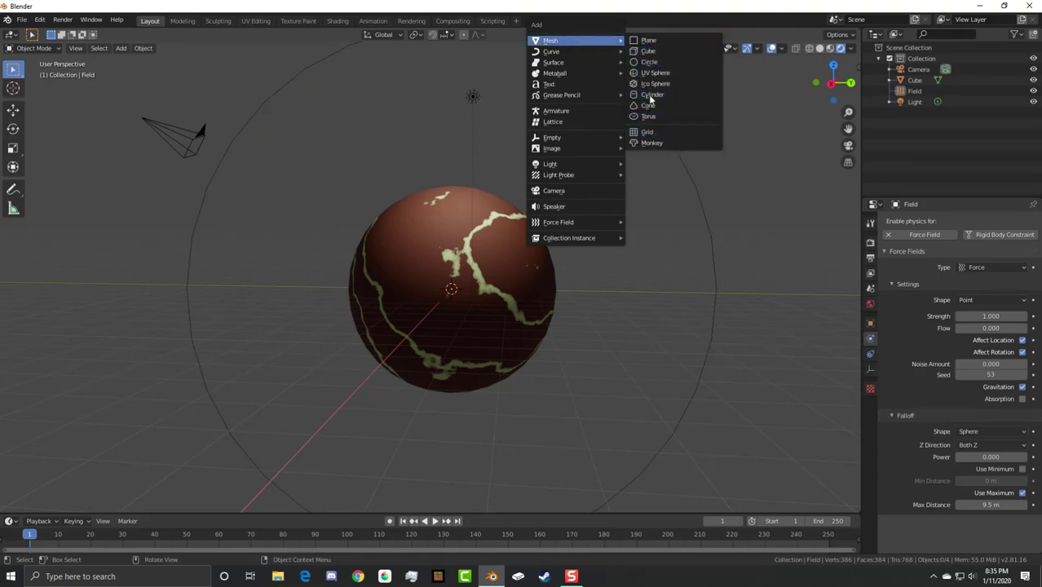
pyautogui.press('Escape')
pyautogui.hotkey('shift', 'a')
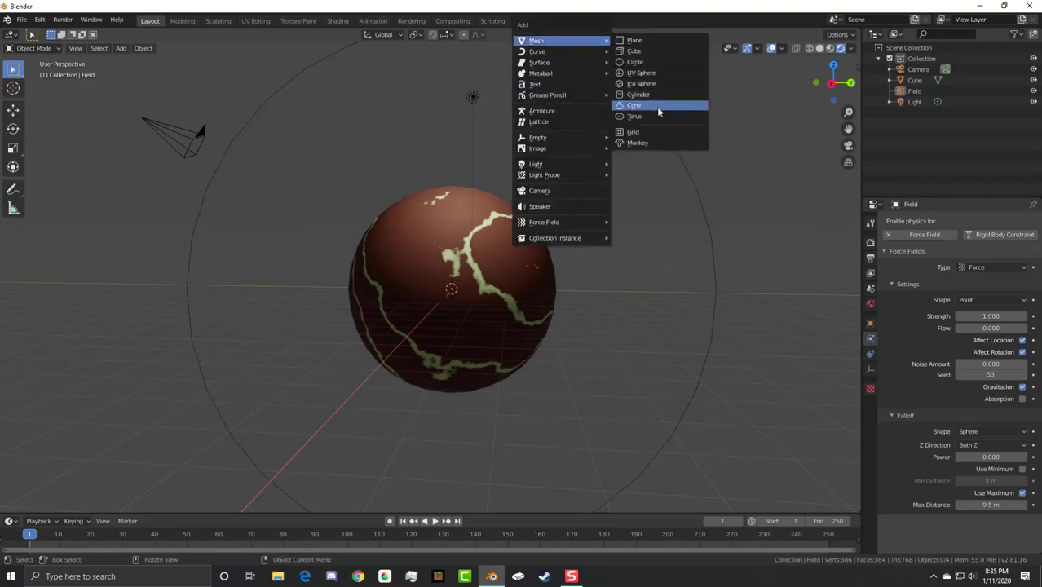
pyautogui.click(643, 52)
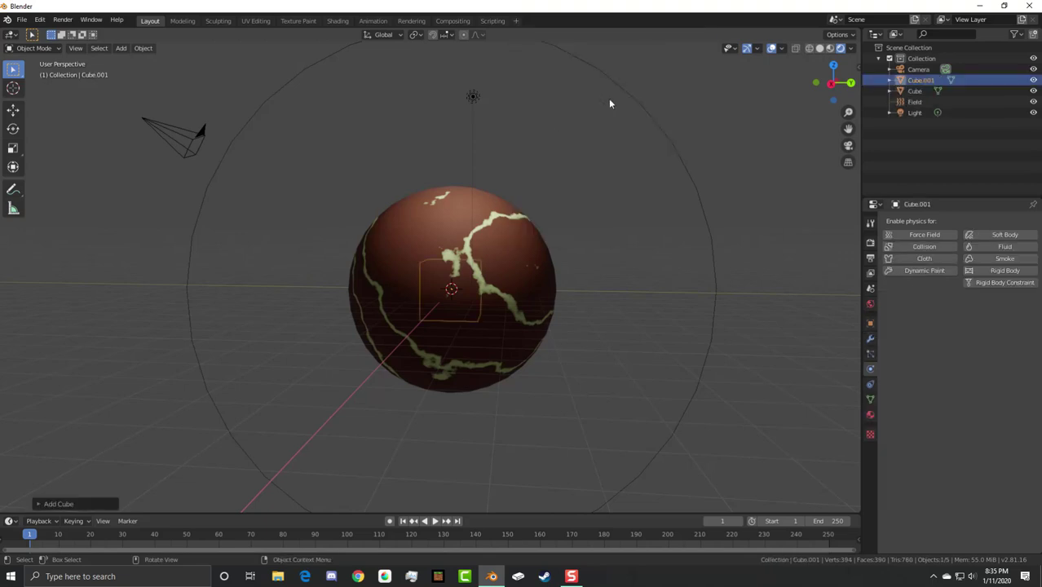
pyautogui.press('g')
pyautogui.press('z')
pyautogui.click(521, 446)
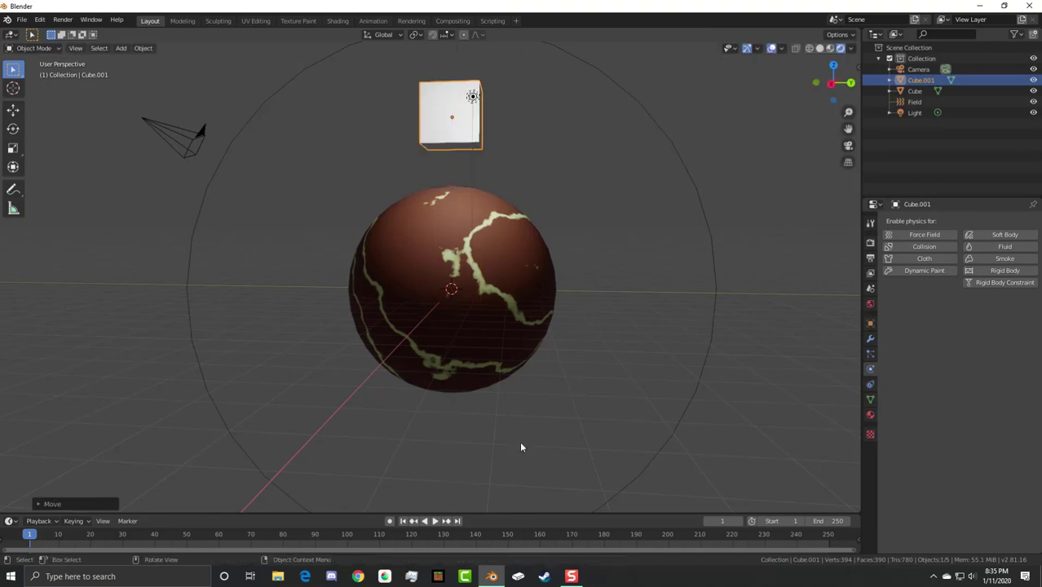
# Step: Scale the cube above the ball down to a small block and apply its transform
pyautogui.scroll(3, 477, 336)
pyautogui.scroll(-4, 477, 336)
pyautogui.press('s')
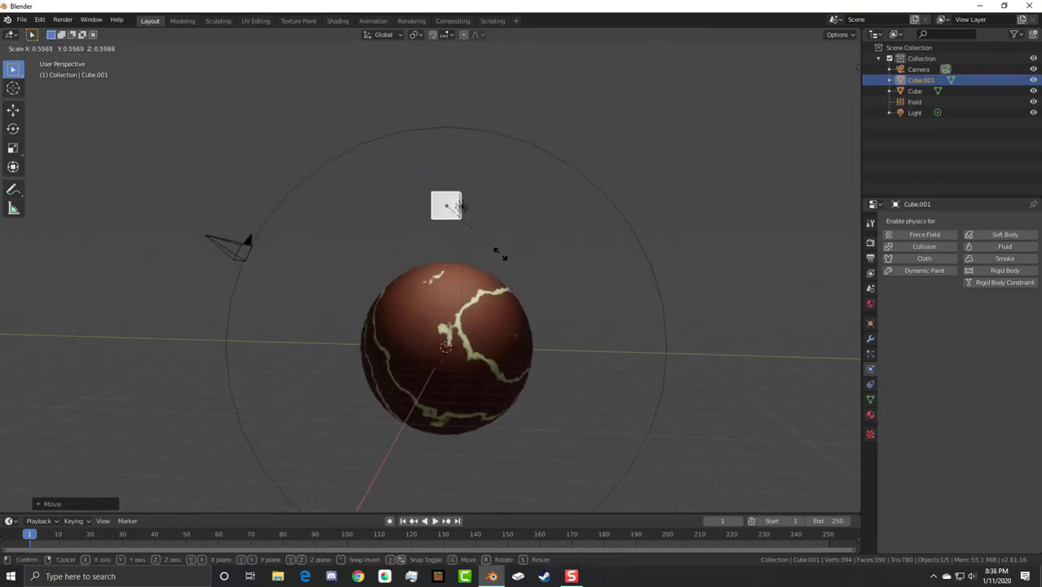
pyautogui.click(479, 239)
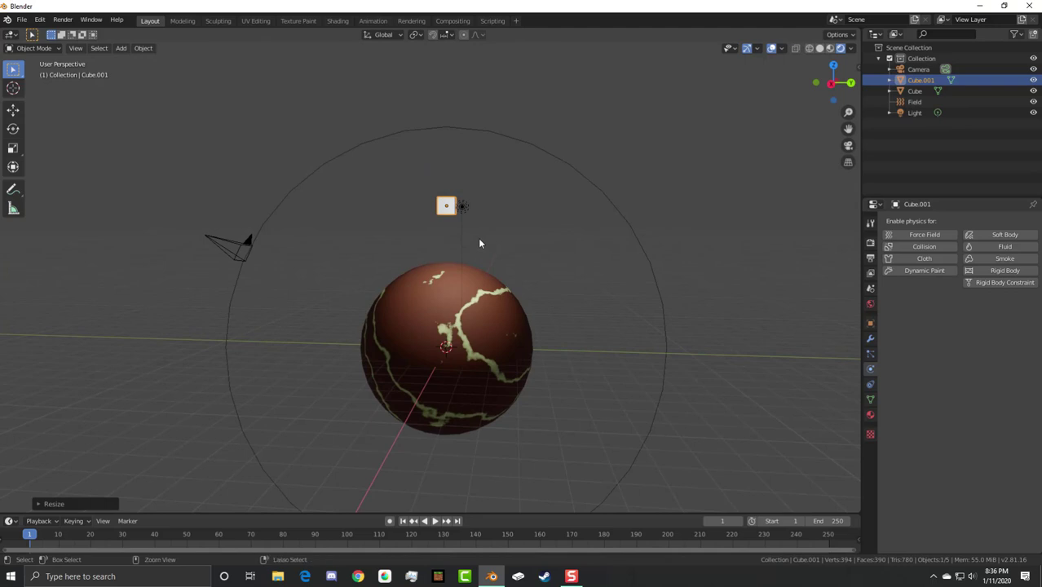
pyautogui.hotkey('ctrl', 'a')
pyautogui.click(479, 239)
# Step: Make the small cube an active rigid body with a Box collision shape
pyautogui.moveTo(471, 243); pyautogui.dragTo(604, 219, button='middle')
pyautogui.click(1000, 271)
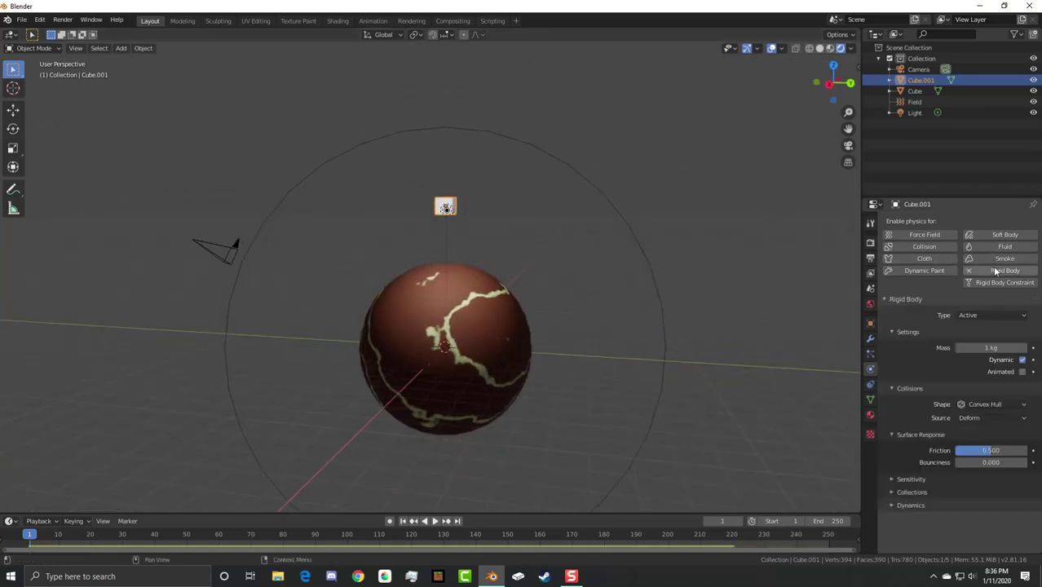
pyautogui.click(999, 406)
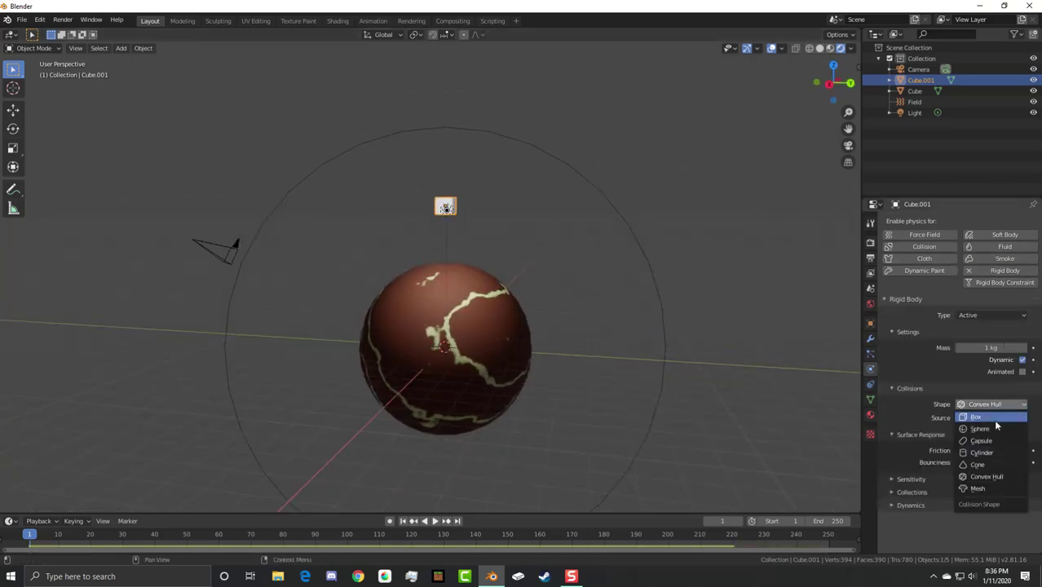
pyautogui.click(985, 417)
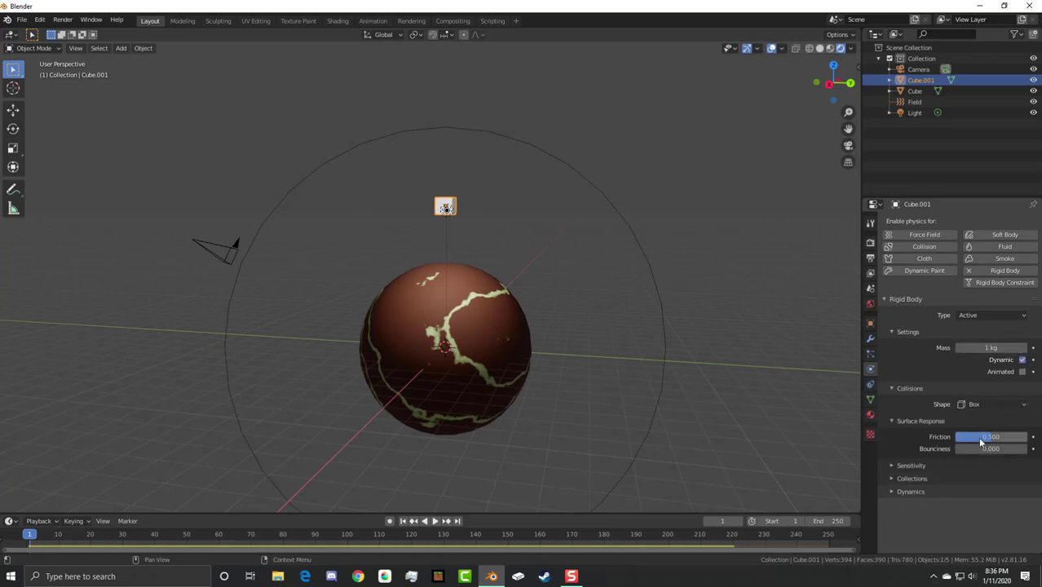
# Step: Set the scene's Z gravity to 0 m/s²
pyautogui.click(871, 274)
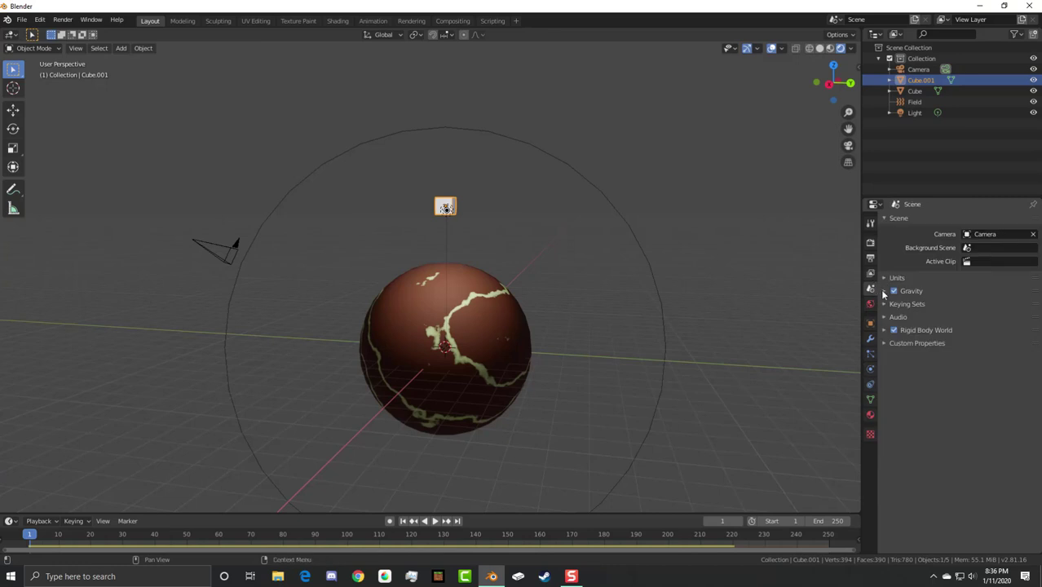
pyautogui.click(884, 291)
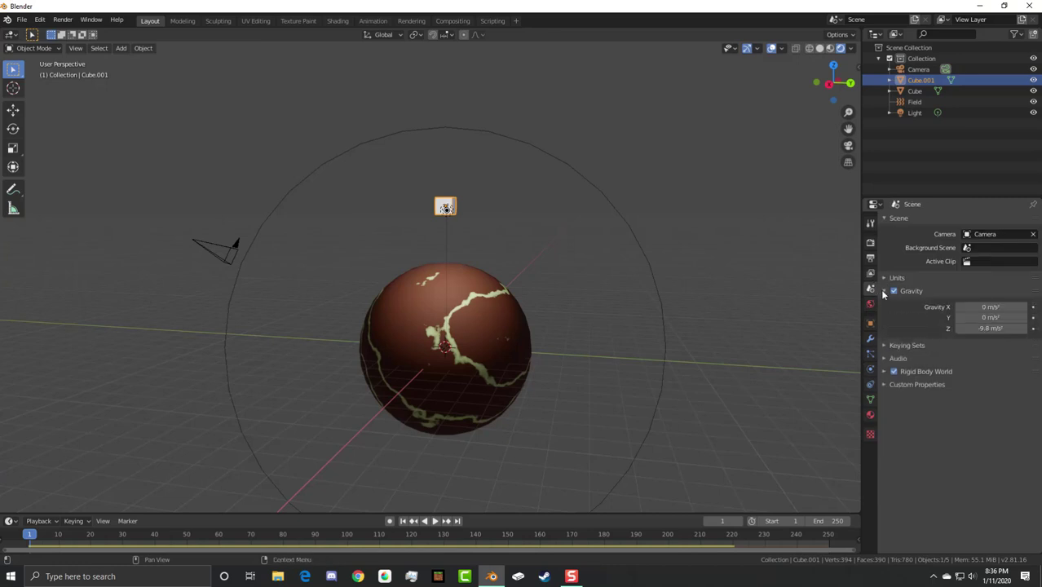
pyautogui.click(992, 328)
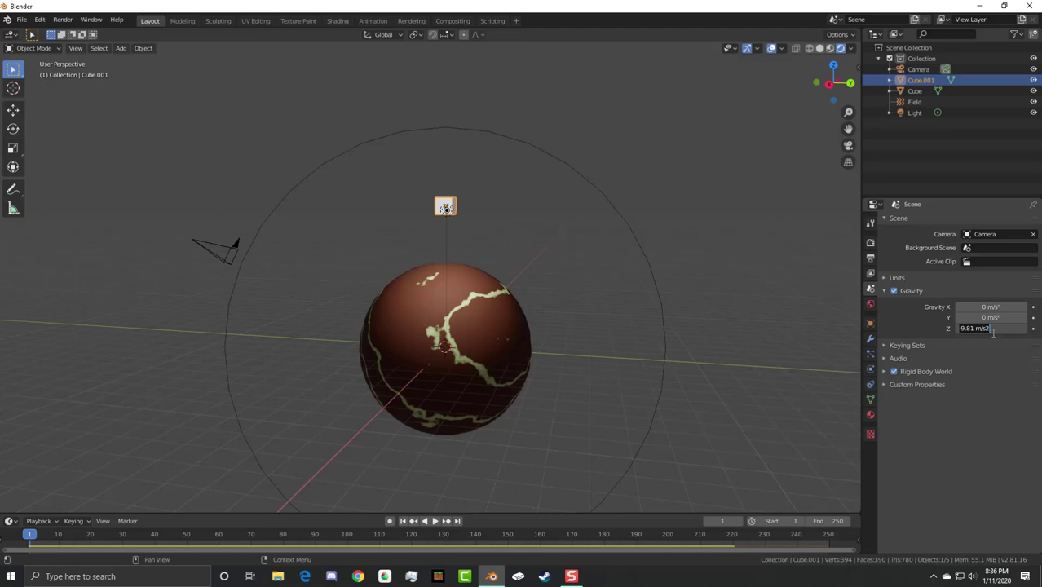
pyautogui.press('Return')
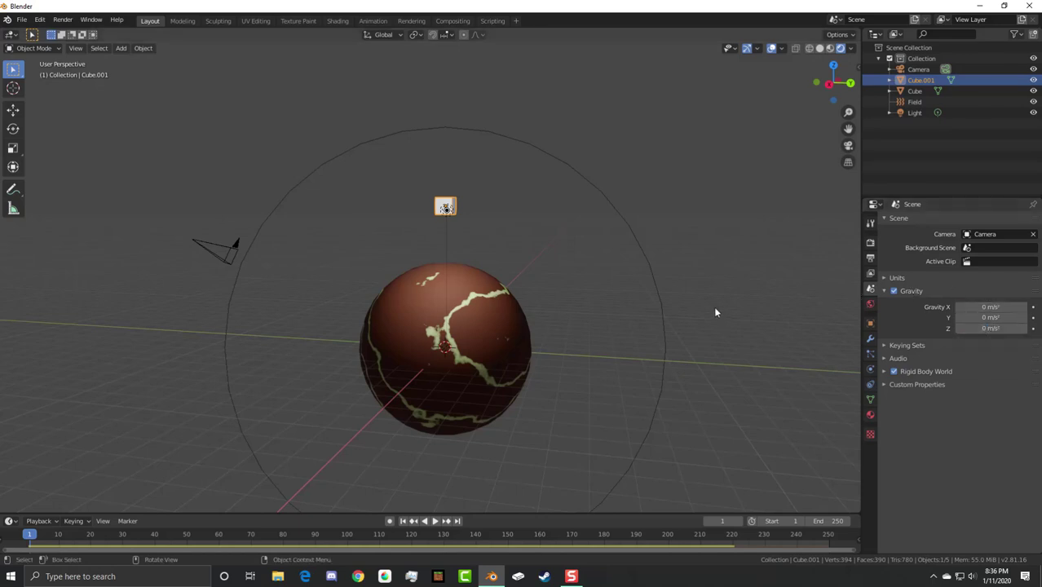
# Step: Turn off Gravitation and enable Absorption on the force field, setting its strength to -64.2
pyautogui.click(664, 318)
pyautogui.click(870, 338)
pyautogui.click(1025, 399)
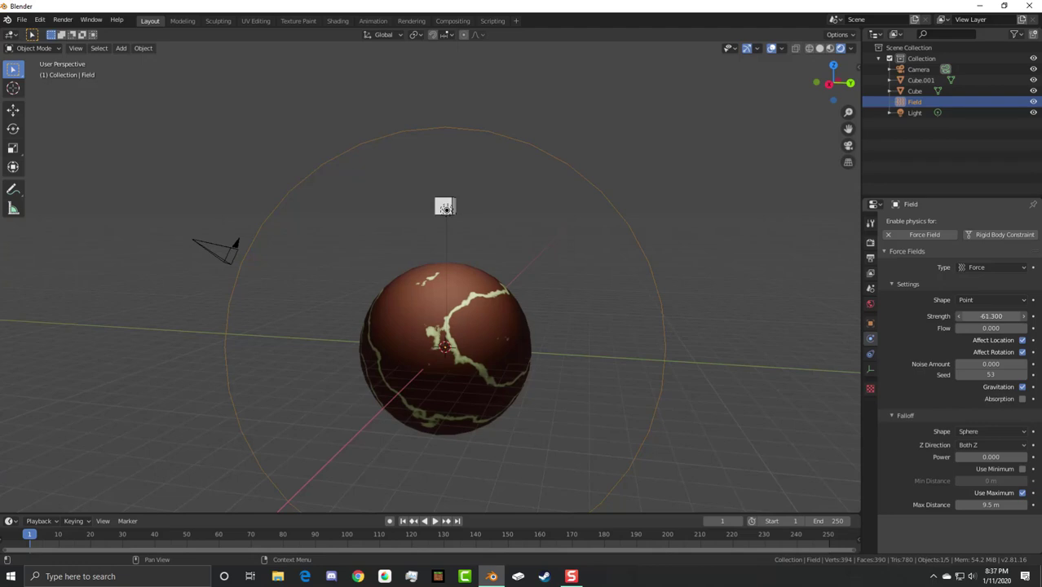
pyautogui.moveTo(991, 316); pyautogui.dragTo(645, 413)
# Step: Play the simulation to test the pull, set the force field's strength to -131.3, and return to frame 1
pyautogui.click(437, 523)
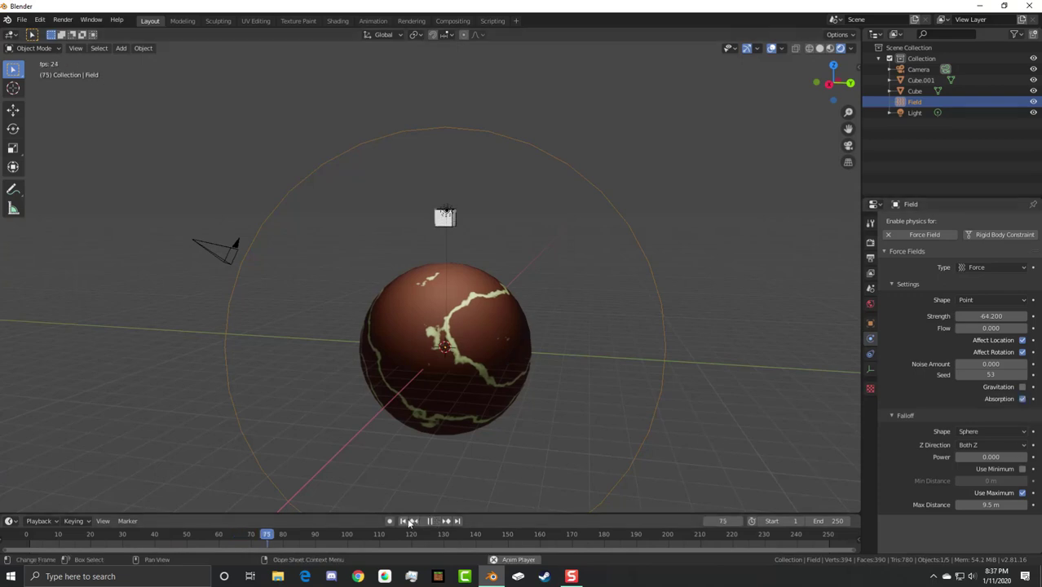
pyautogui.hotkey('shift', 'Left')
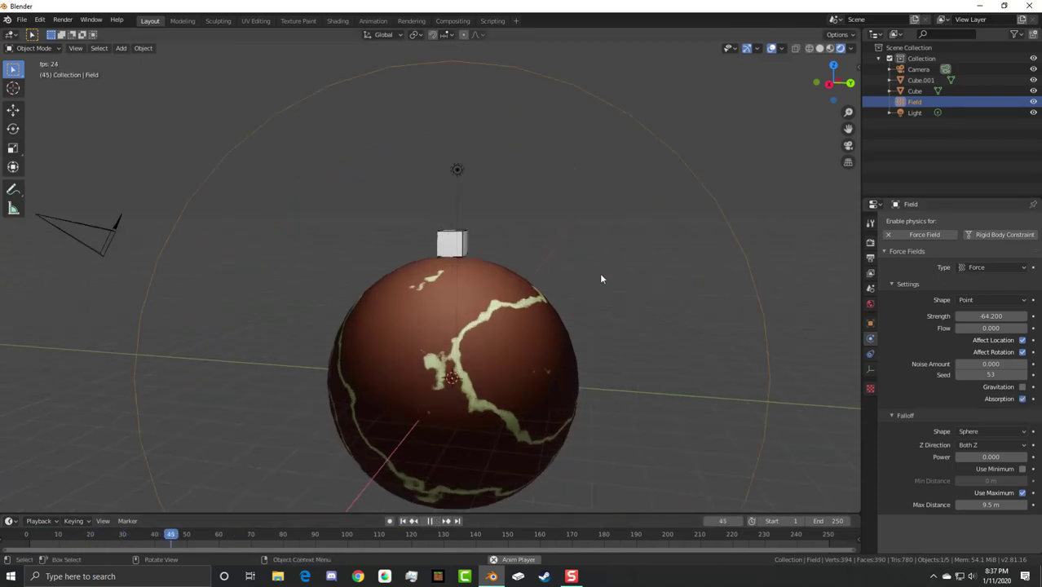
pyautogui.moveTo(991, 316); pyautogui.dragTo(949, 316)
pyautogui.click(430, 520)
pyautogui.click(402, 521)
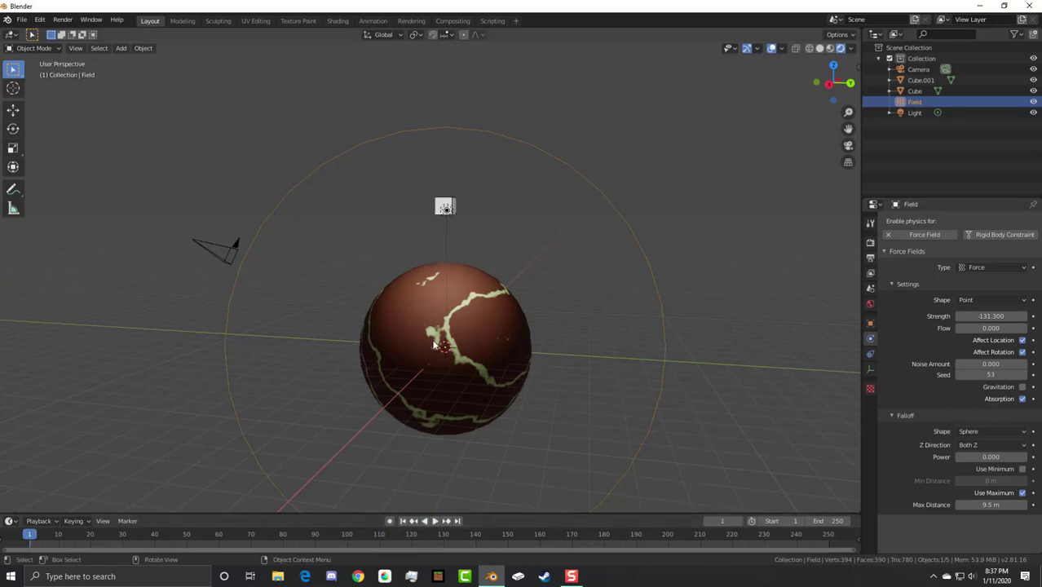
# Step: Replay the simulation with the stronger field and examine the cube's landing from another side of the ball
pyautogui.click(435, 521)
pyautogui.moveTo(604, 269); pyautogui.dragTo(532, 359, button='middle')
pyautogui.click(430, 520)
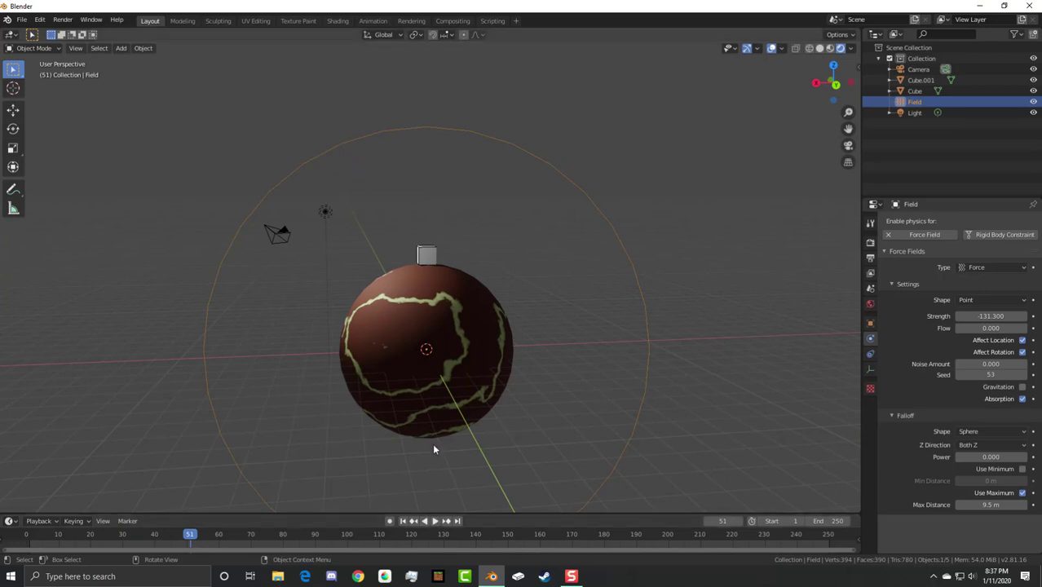
# Step: Move the small cube farther up from the ball in the back orthographic view
pyautogui.click(564, 226)
pyautogui.click(427, 255)
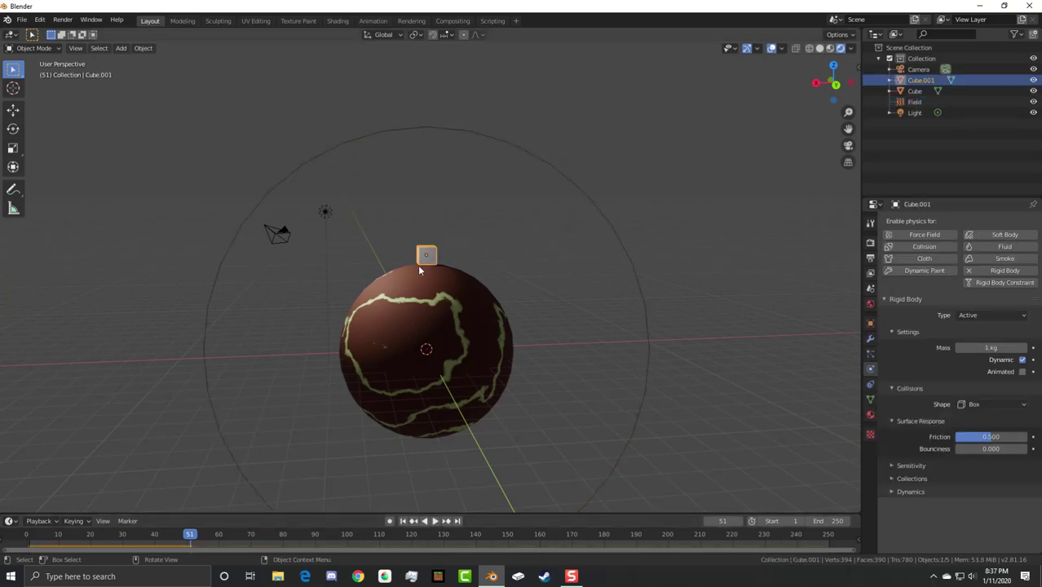
pyautogui.click(836, 82)
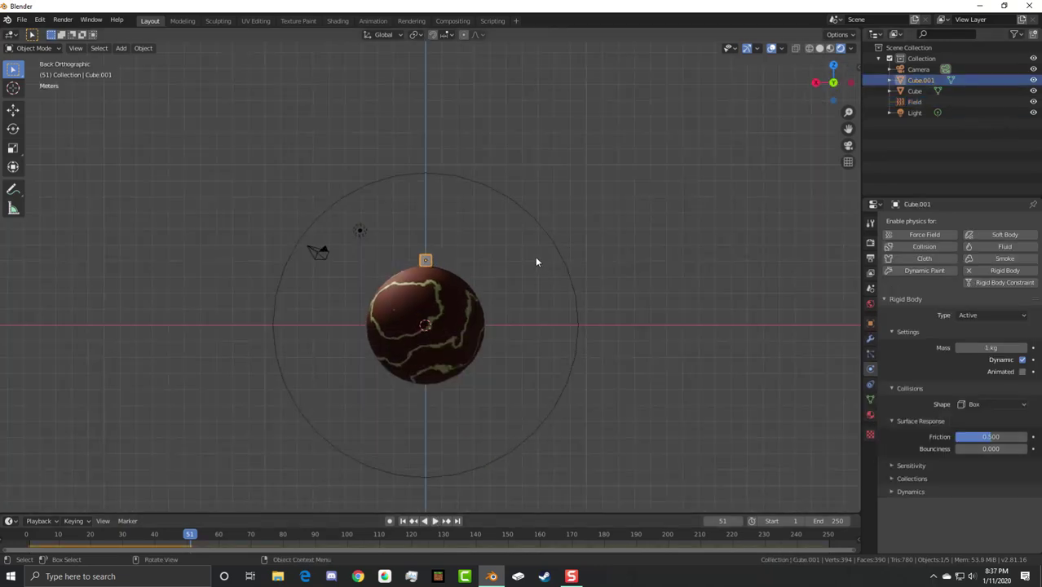
pyautogui.scroll(5, 534, 259)
pyautogui.moveTo(431, 236); pyautogui.dragTo(426, 119)
pyautogui.scroll(-3, 444, 147)
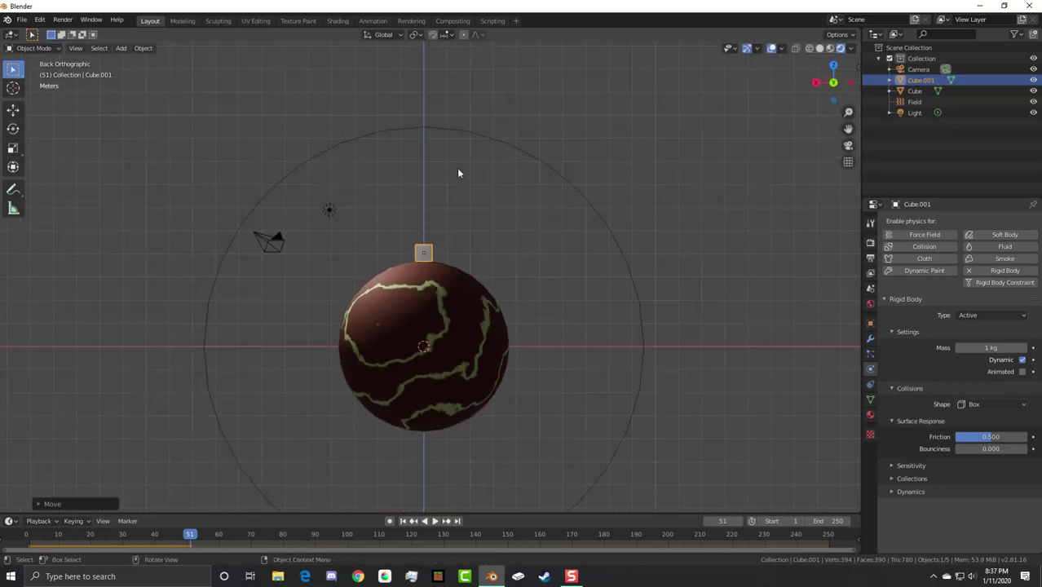
# Step: Run the simulation with the moved cube and rewind it to frame 1
pyautogui.click(435, 521)
pyautogui.click(403, 522)
pyautogui.click(430, 521)
pyautogui.click(402, 521)
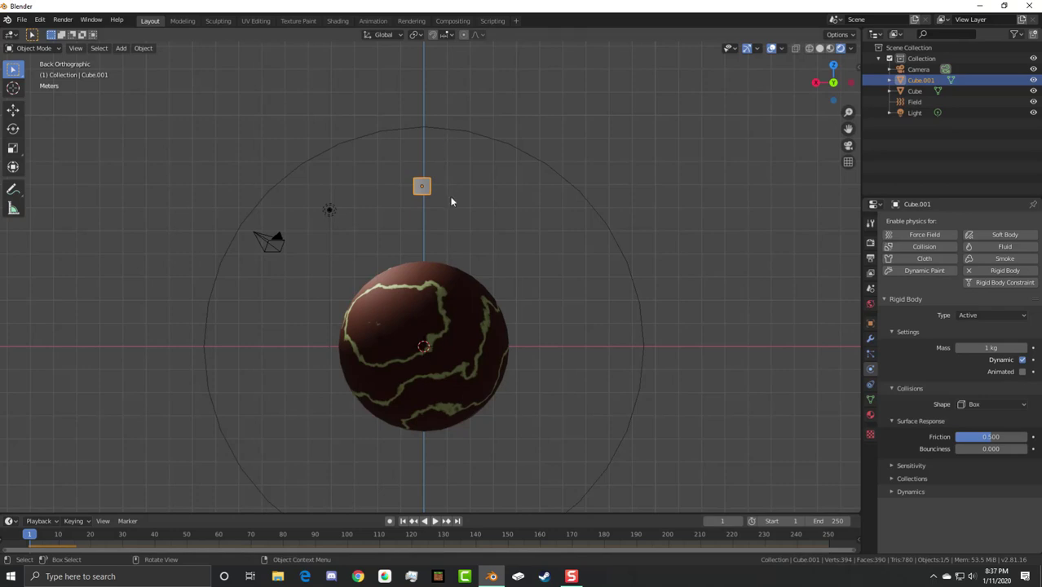
# Step: Duplicate the small cube nine times in the back view, spreading the copies in a ring around the ball
pyautogui.hotkey('shift', 'd')
pyautogui.click(535, 233)
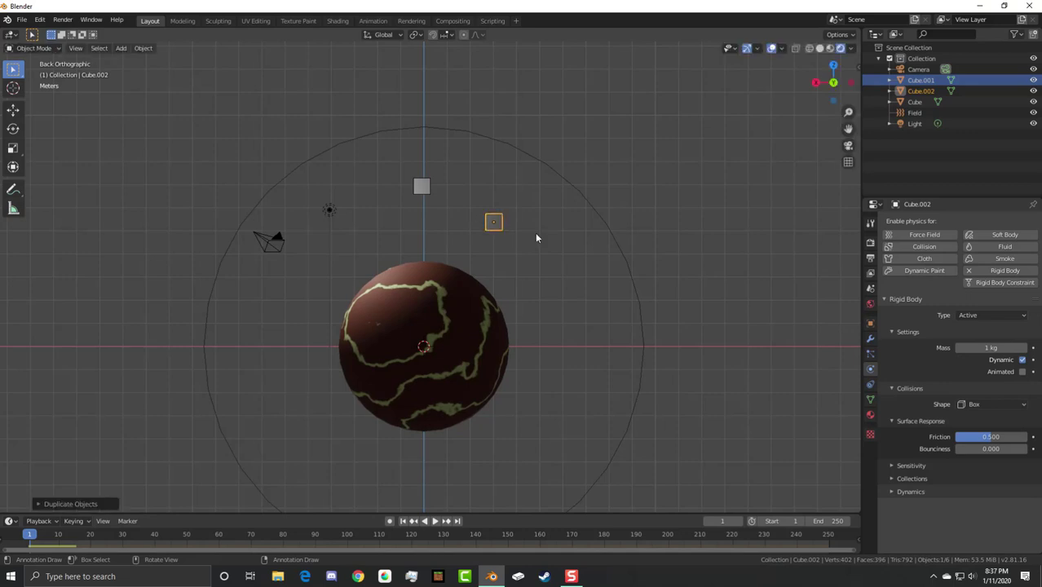
pyautogui.hotkey('shift', 'd')
pyautogui.click(576, 300)
pyautogui.hotkey('shift', 'd')
pyautogui.click(604, 389)
pyautogui.hotkey('shift', 'd')
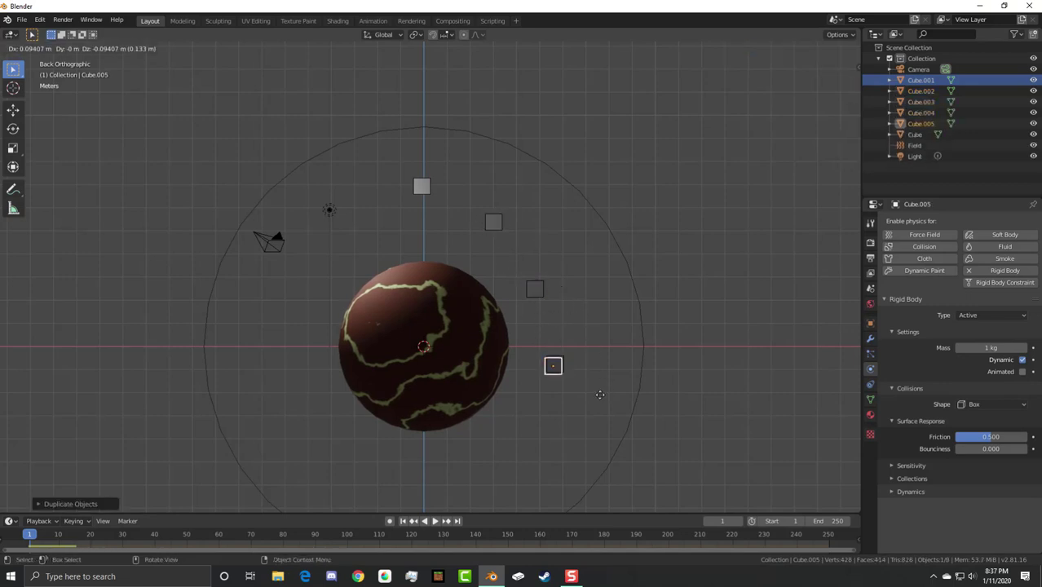
pyautogui.click(554, 473)
pyautogui.hotkey('shift', 'd')
pyautogui.click(403, 503)
pyautogui.hotkey('shift', 'd')
pyautogui.click(331, 421)
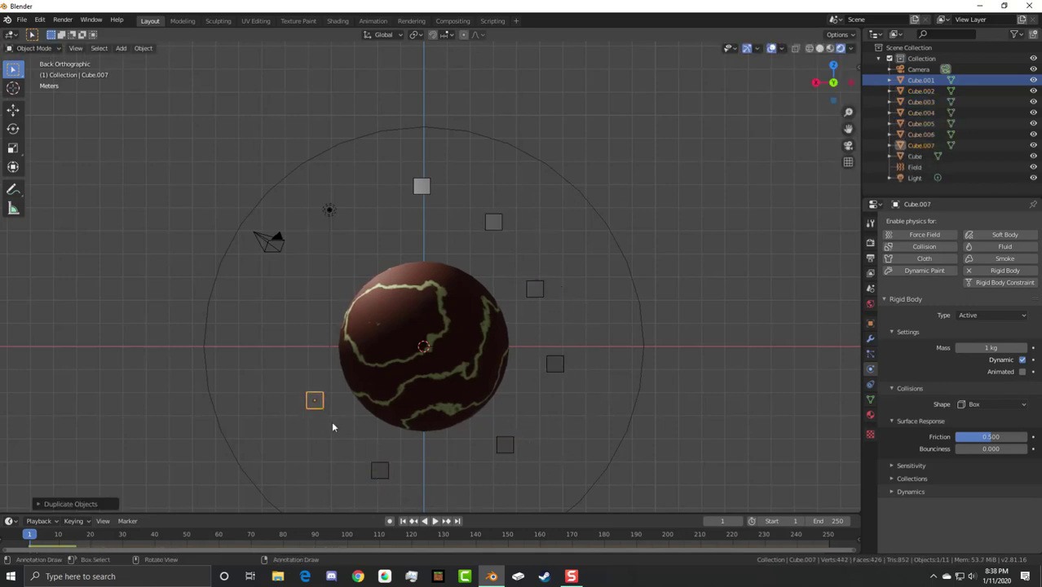
pyautogui.hotkey('shift', 'd')
pyautogui.click(285, 363)
pyautogui.hotkey('shift', 'd')
pyautogui.click(336, 196)
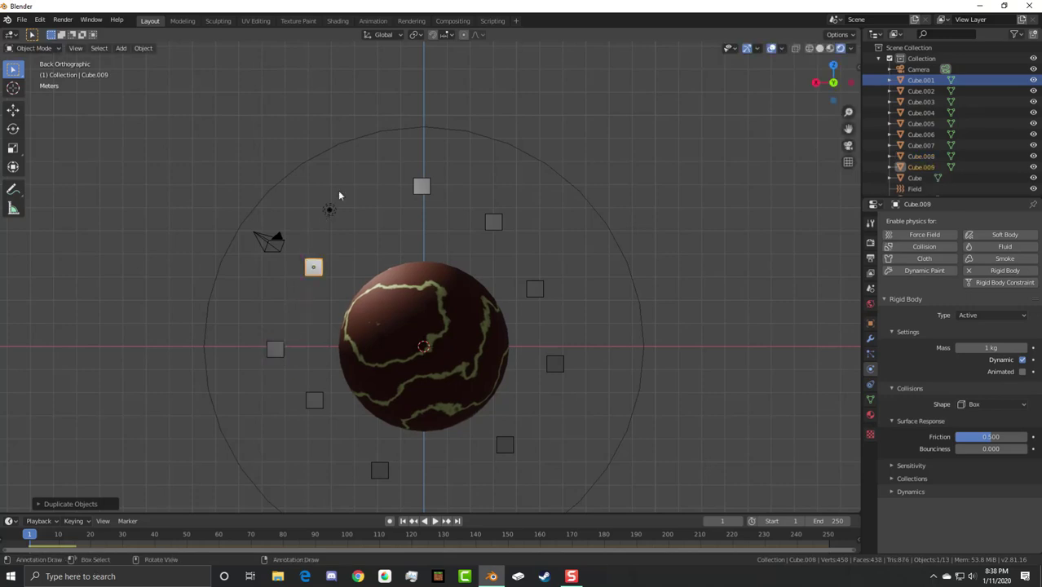
pyautogui.hotkey('shift', 'd')
pyautogui.click(391, 167)
# Step: Add five more cube duplicates around the ball's other sides, placing them from several viewing angles
pyautogui.moveTo(391, 167); pyautogui.dragTo(724, 228, button='middle')
pyautogui.hotkey('shift', 'd')
pyautogui.click(676, 199)
pyautogui.hotkey('shift', 'd')
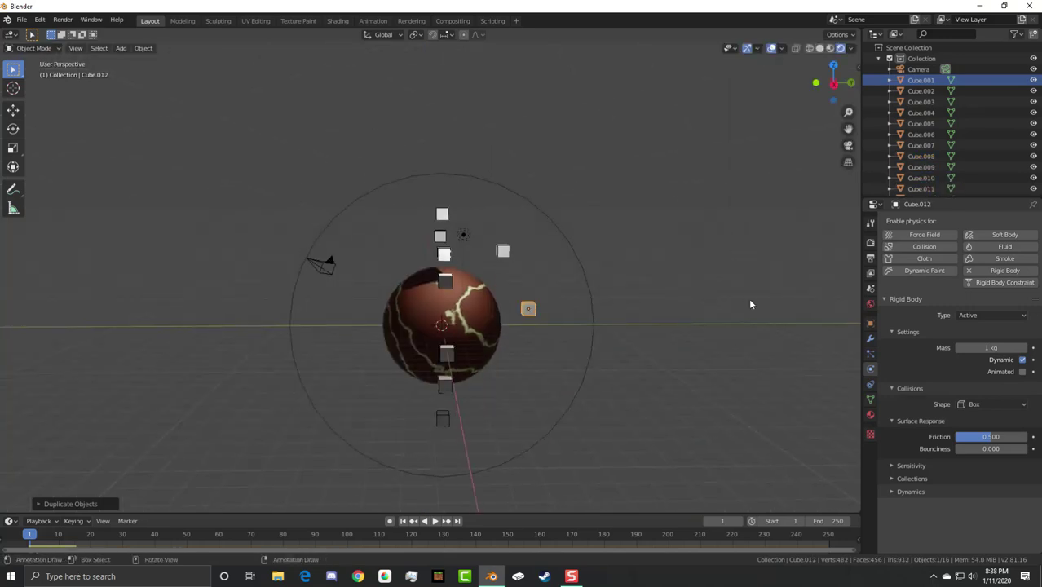
pyautogui.click(749, 298)
pyautogui.moveTo(749, 297); pyautogui.dragTo(737, 344, button='middle')
pyautogui.hotkey('shift', 'd')
pyautogui.click(723, 398)
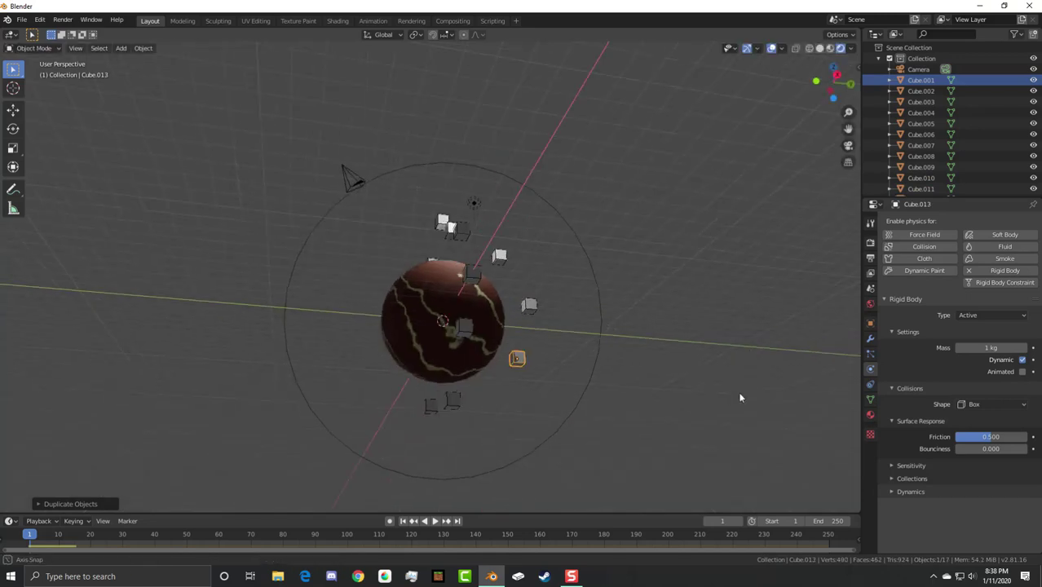
pyautogui.moveTo(722, 398); pyautogui.dragTo(603, 318, button='middle')
pyautogui.hotkey('shift', 'd')
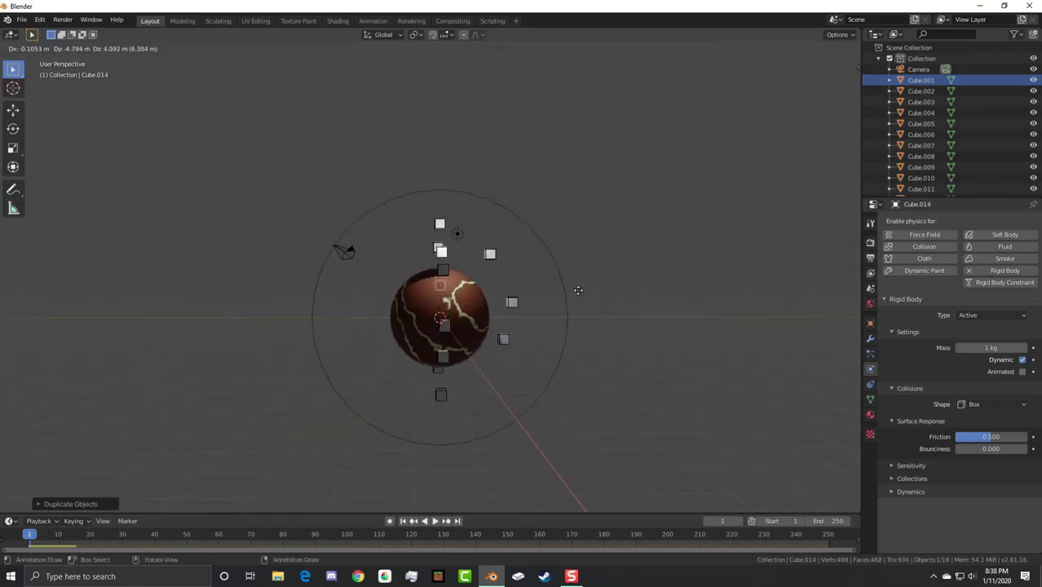
pyautogui.click(529, 286)
pyautogui.hotkey('shift', 'd')
pyautogui.click(512, 339)
# Step: Play the simulation to examine how all the cubes fall onto the ball, and rewind to frame 1
pyautogui.moveTo(512, 339); pyautogui.dragTo(565, 361, button='middle')
pyautogui.scroll(3, 451, 315)
pyautogui.click(453, 317)
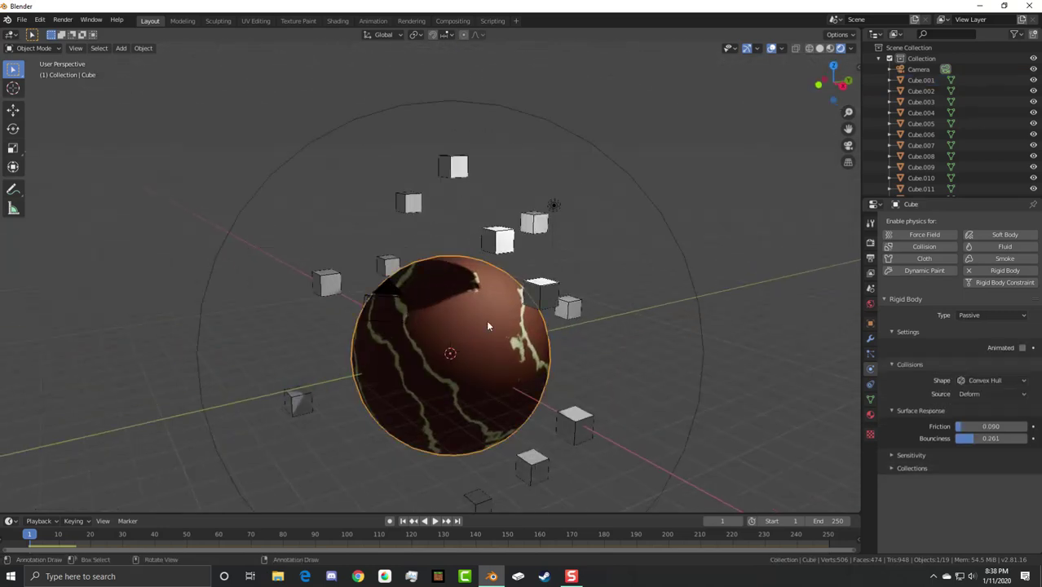
pyautogui.moveTo(453, 317); pyautogui.dragTo(568, 301, button='middle')
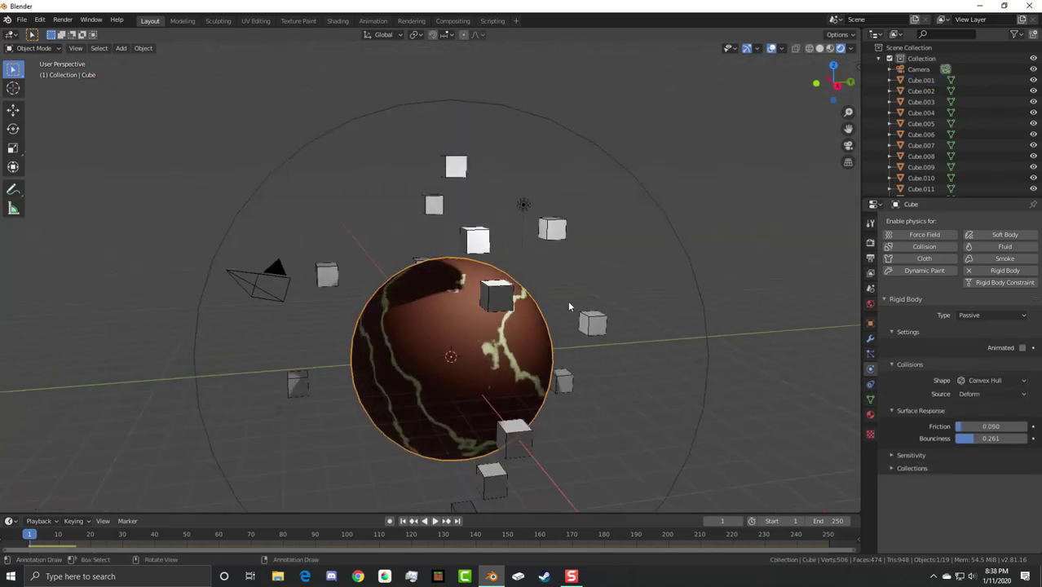
pyautogui.click(435, 521)
pyautogui.moveTo(506, 335); pyautogui.dragTo(529, 287, button='middle')
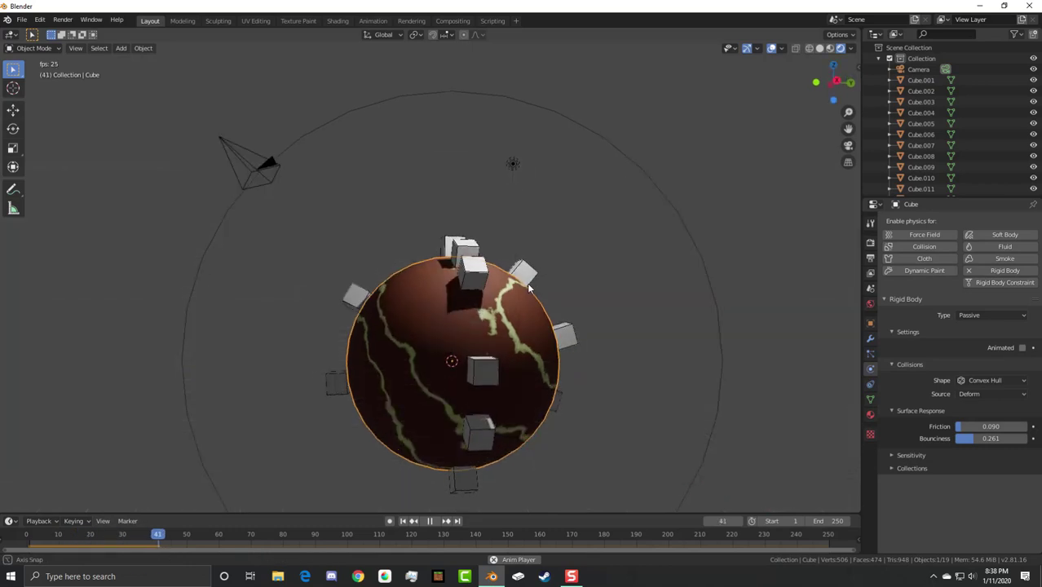
pyautogui.click(430, 520)
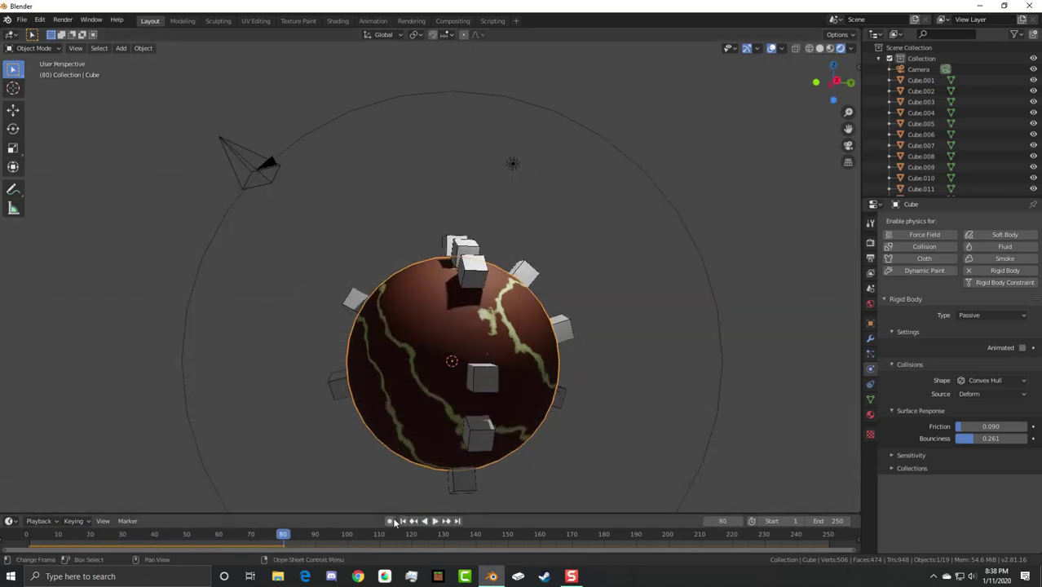
pyautogui.click(402, 521)
# Step: Set the ball's rigid body friction to 0.239 and enable its Animated option
pyautogui.click(516, 309)
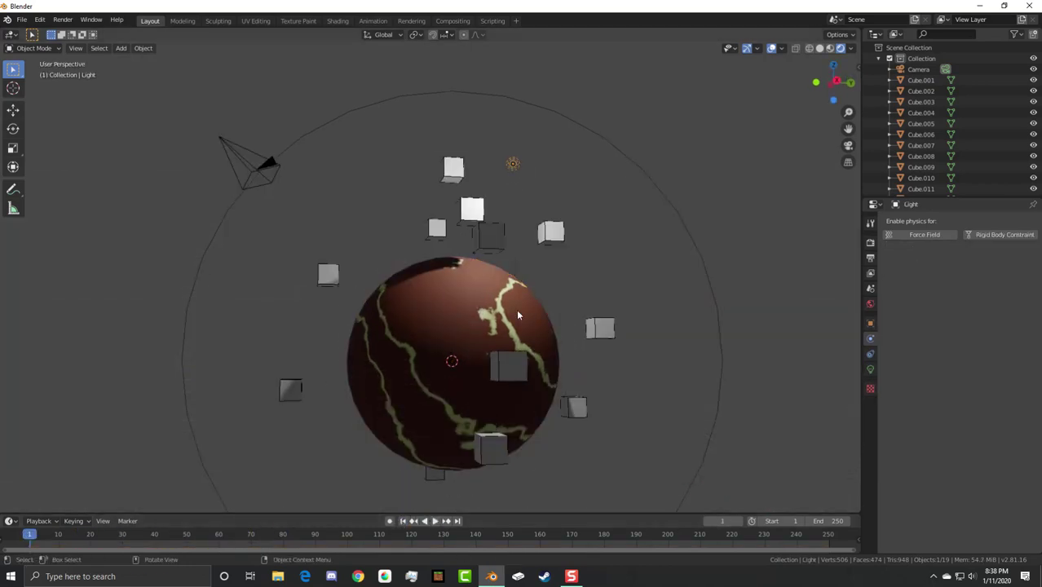
pyautogui.click(516, 309)
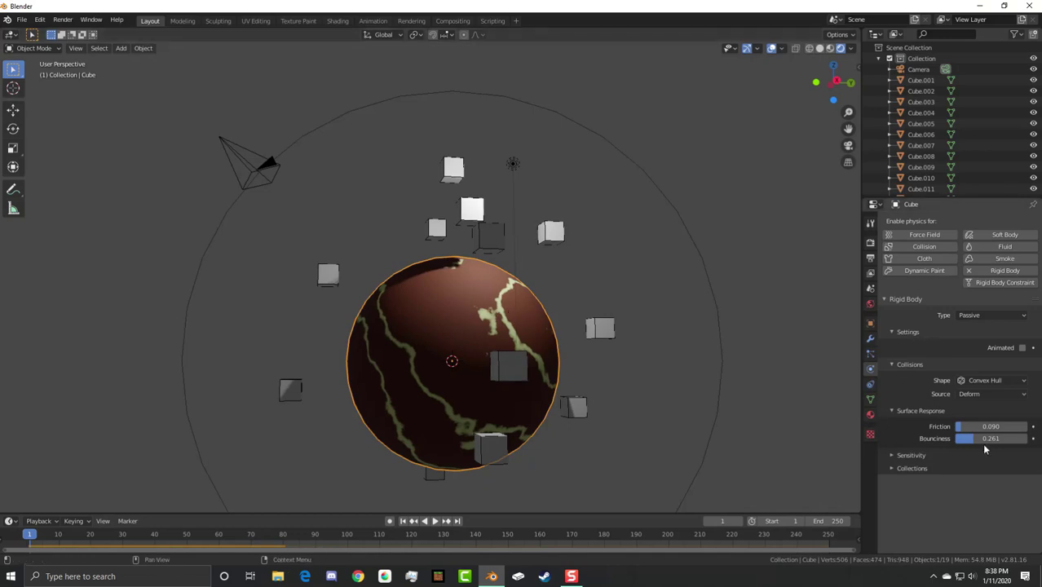
pyautogui.moveTo(985, 427); pyautogui.dragTo(1010, 427)
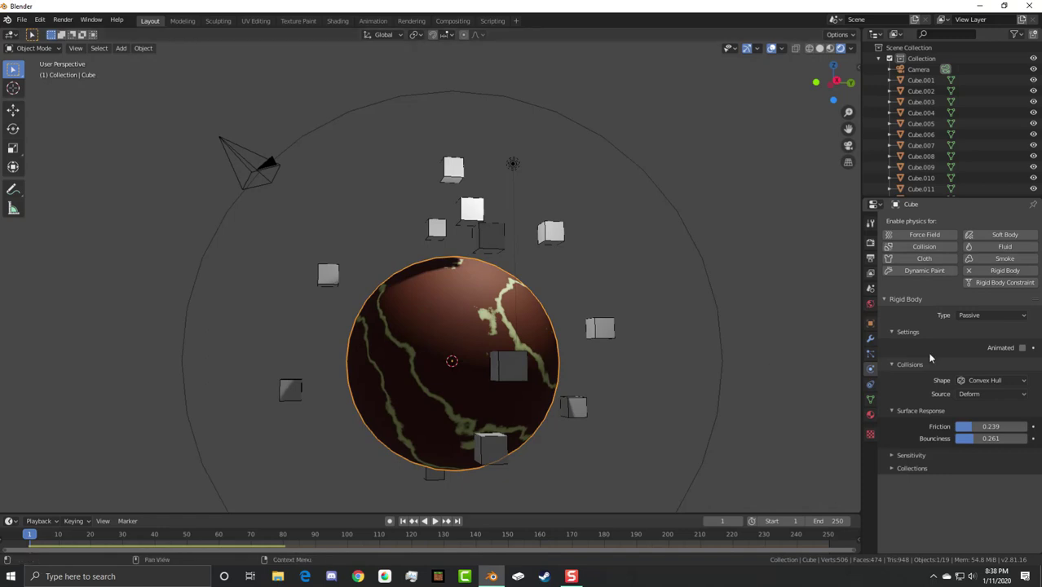
pyautogui.click(1024, 348)
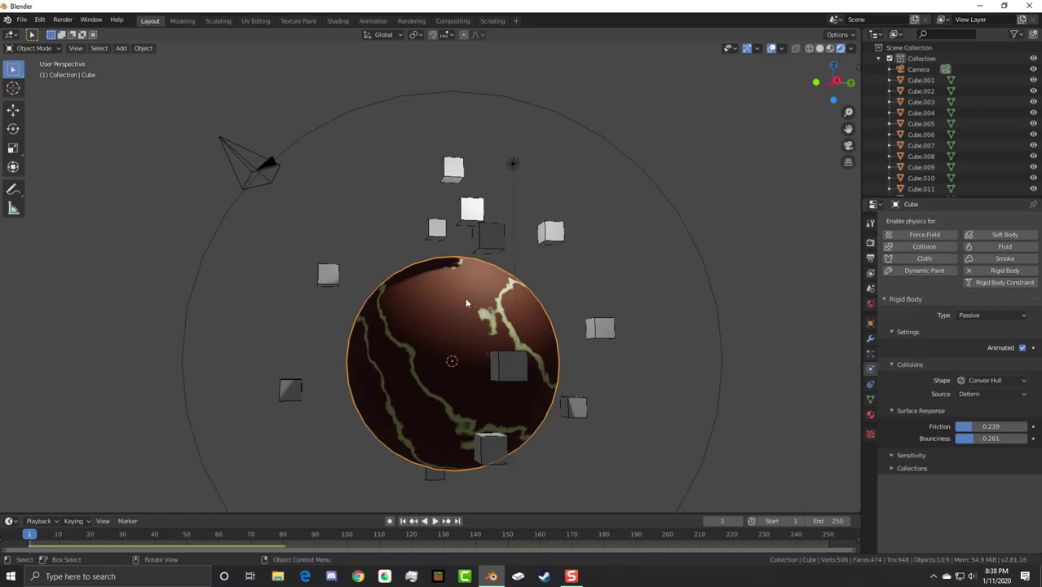
# Step: Insert a Rotation keyframe on the ball at frame 1 and another at frame 53
pyautogui.press('i')
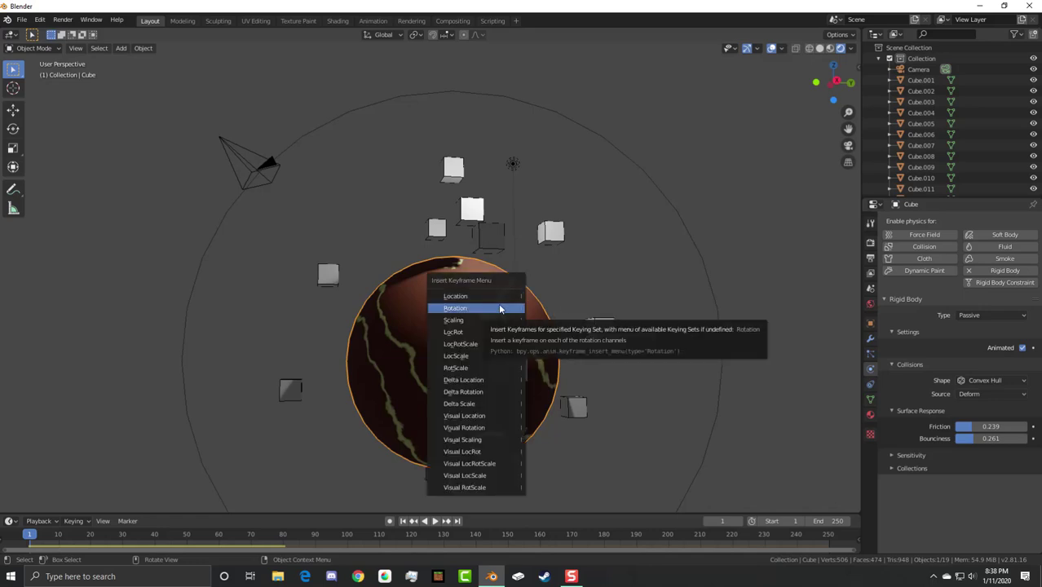
pyautogui.click(500, 308)
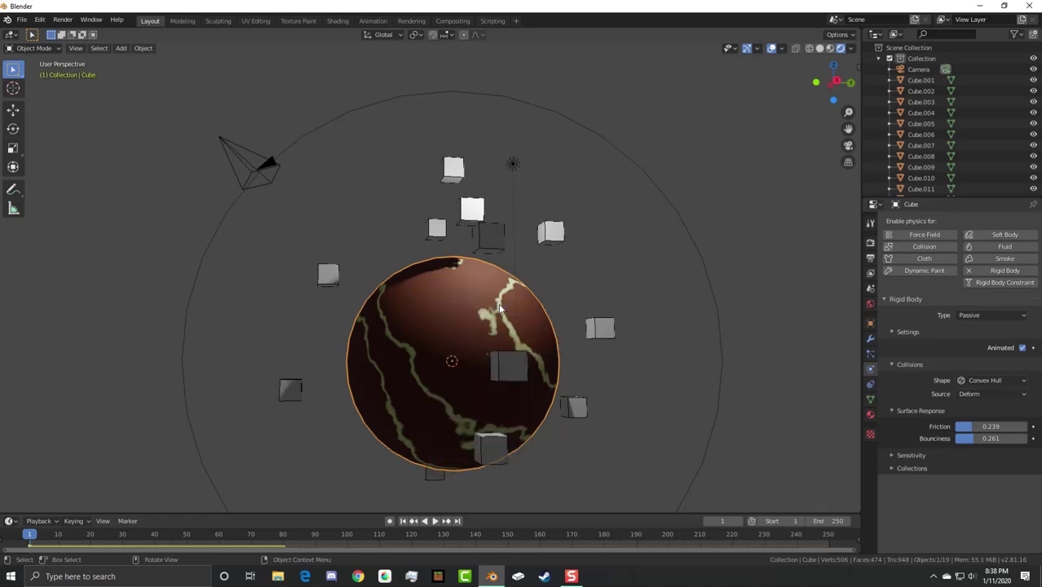
pyautogui.moveTo(37, 540); pyautogui.dragTo(156, 545)
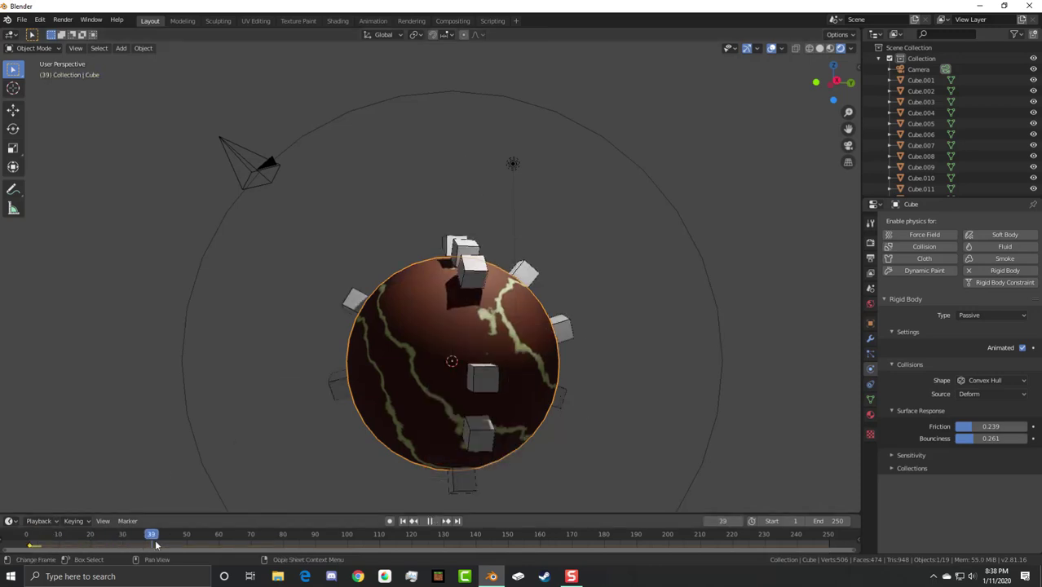
pyautogui.press('i')
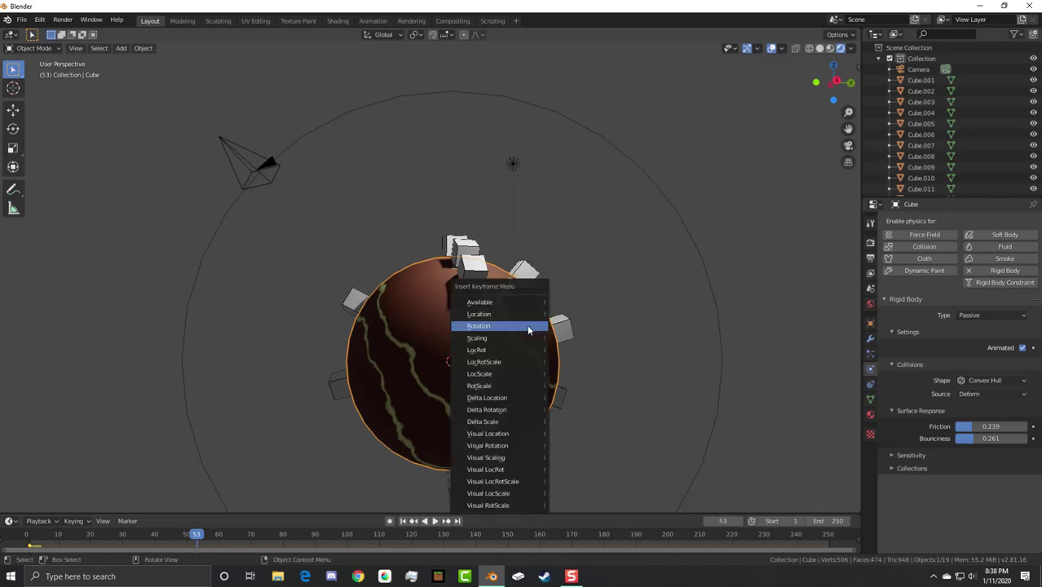
pyautogui.click(529, 327)
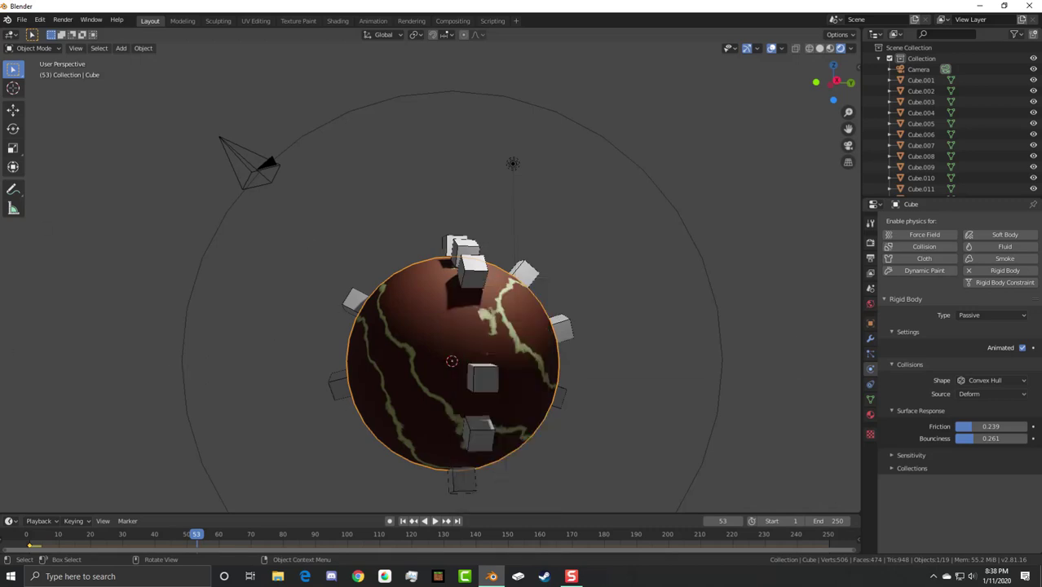
# Step: Try rotating the ball freely with trackball rotation at frame 53
pyautogui.press('r')
pyautogui.press('r')
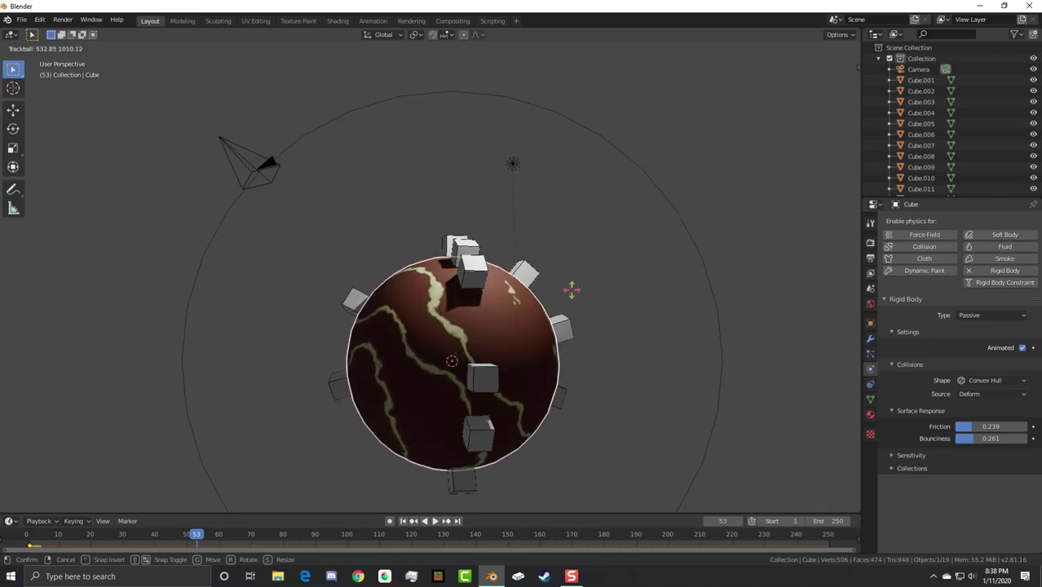
pyautogui.click(574, 293)
pyautogui.hotkey('shift', 'Left')
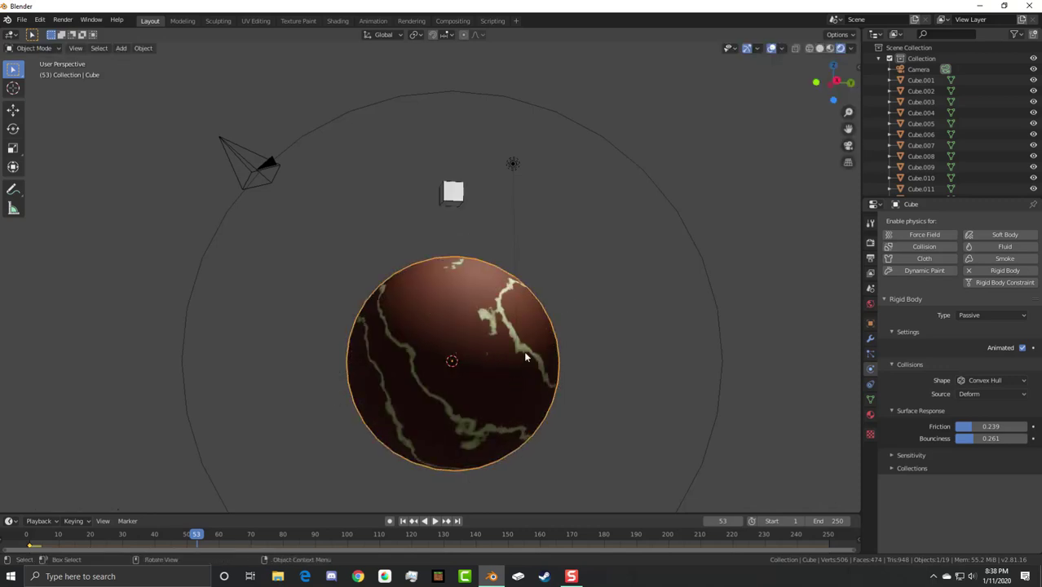
# Step: Record the ball's rotation live by rotating it freely with trackball rotation while the animation plays with auto keying on
pyautogui.click(434, 523)
pyautogui.press('r')
pyautogui.press('r')
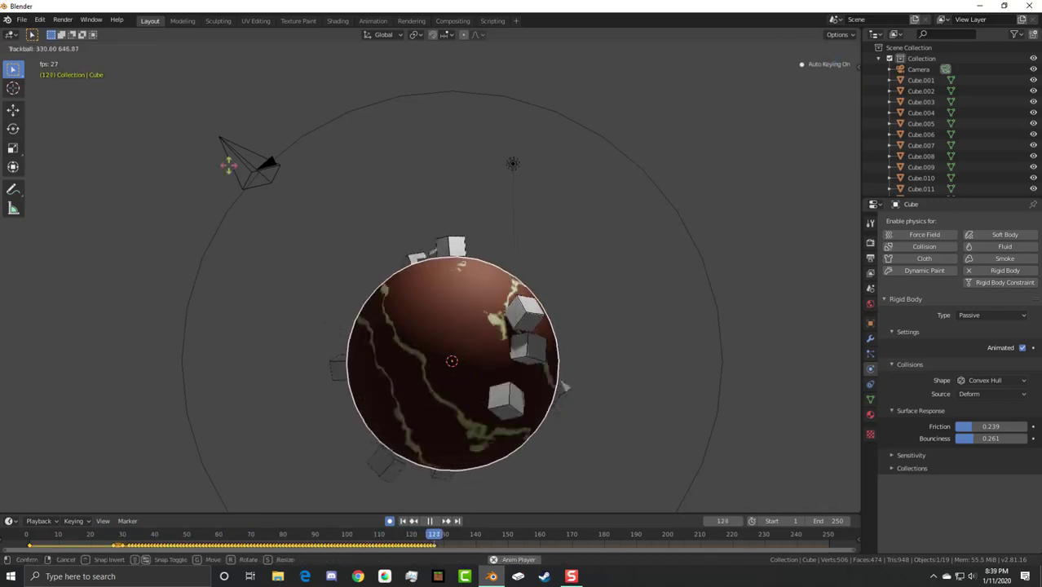
pyautogui.click(373, 133)
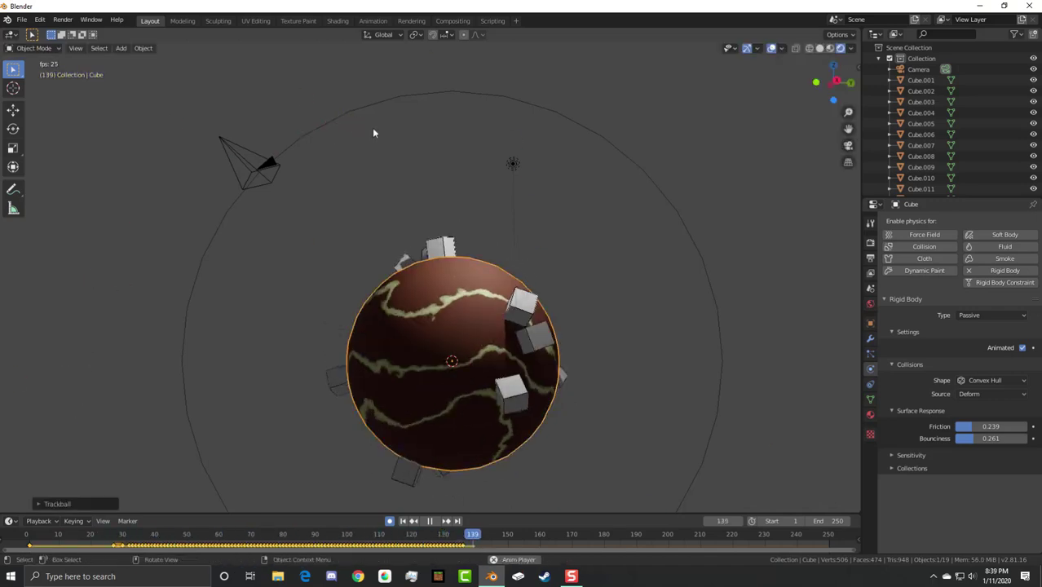
# Step: Play the recorded rotation from frame 1 to examine how the cubes react to the spinning ball, and rewind to frame 1
pyautogui.click(403, 521)
pyautogui.click(434, 521)
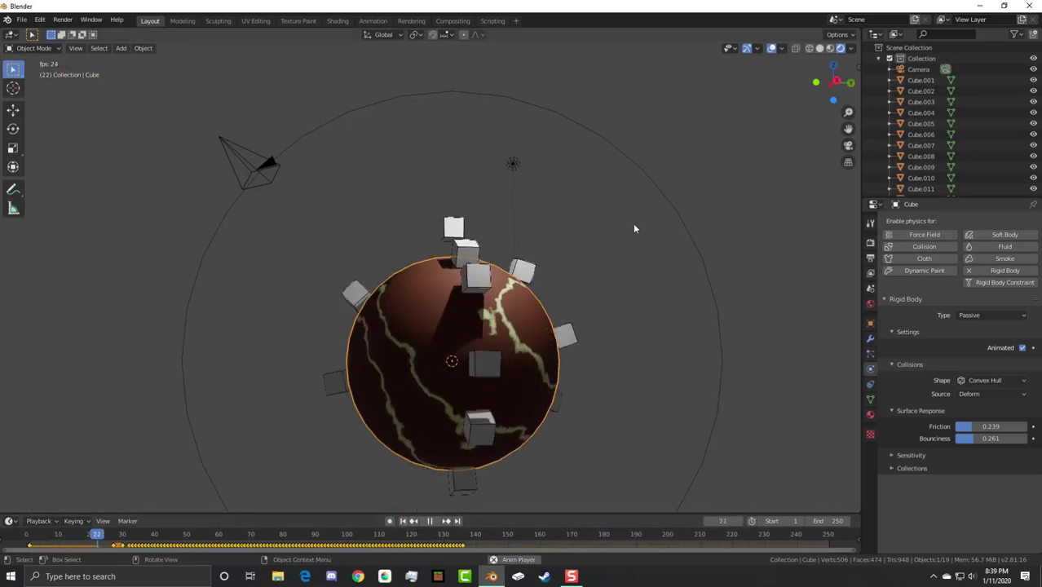
pyautogui.scroll(1, 596, 307)
pyautogui.moveTo(619, 286); pyautogui.dragTo(529, 245, button='middle')
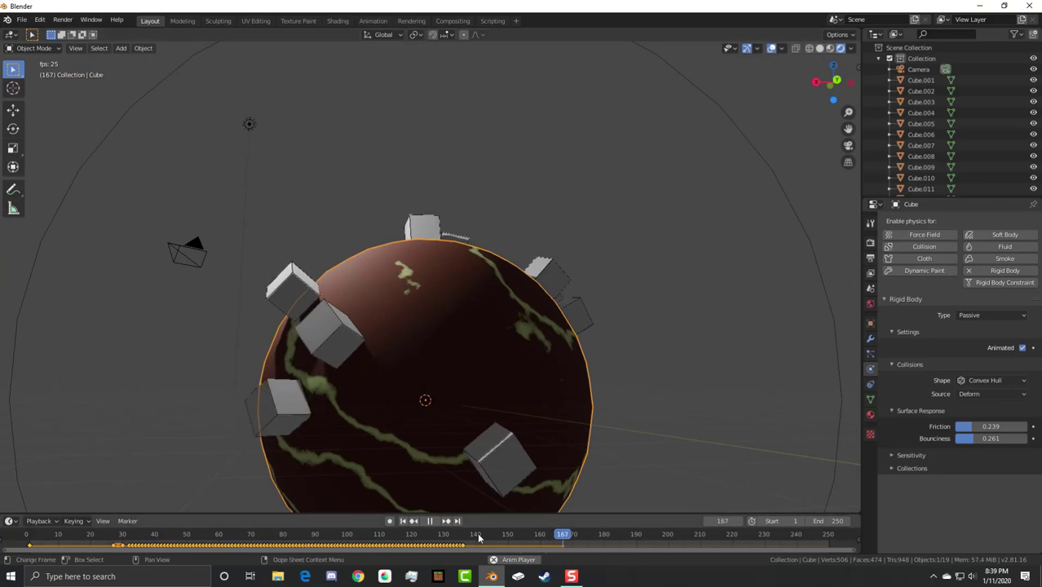
pyautogui.click(430, 522)
pyautogui.click(402, 522)
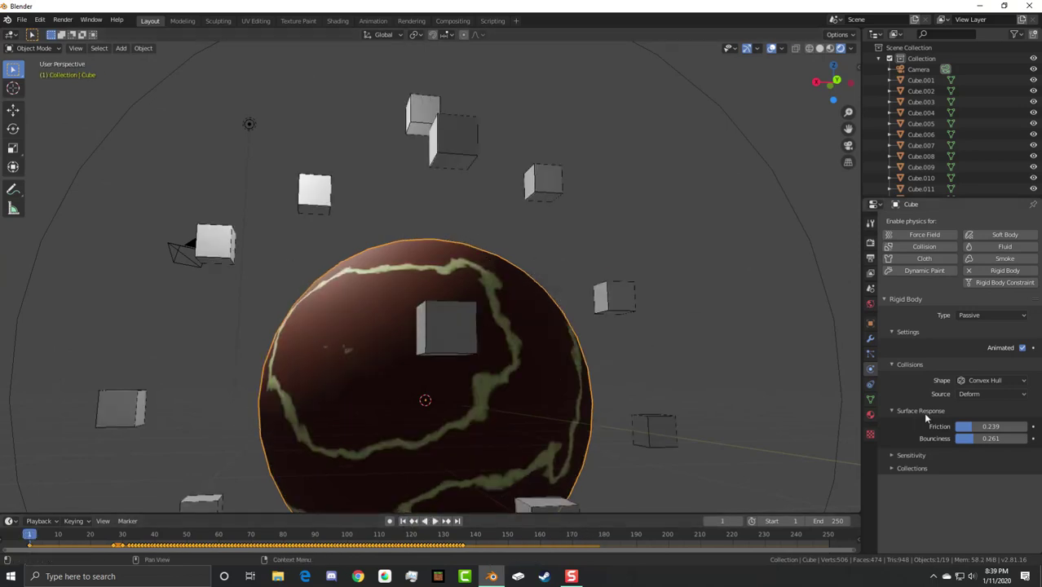
# Step: Set the ball's rigid body friction to 0.575 and play the simulation to check how the cubes grip the surface
pyautogui.moveTo(985, 426); pyautogui.dragTo(1013, 427)
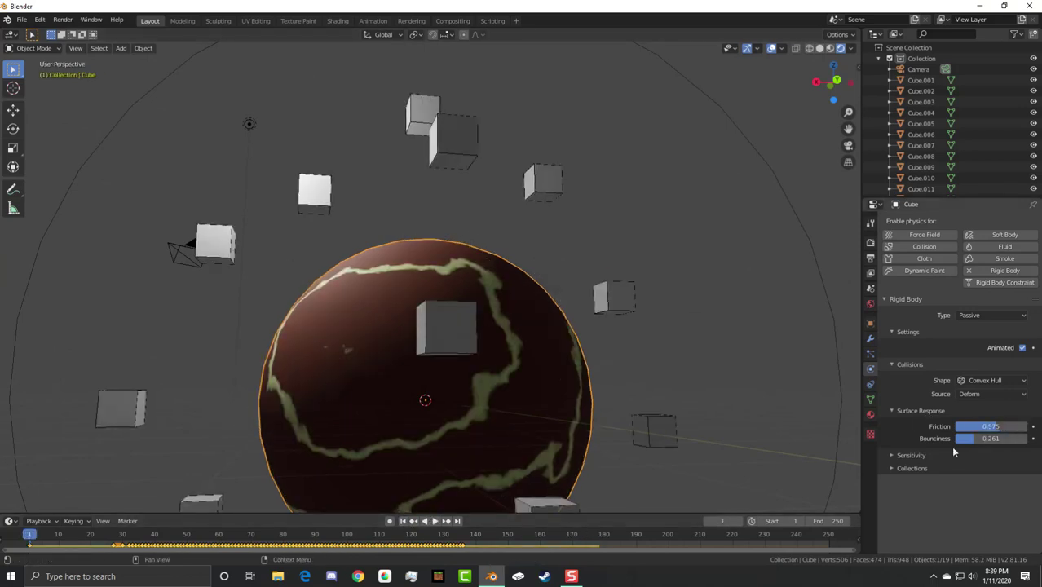
pyautogui.press('space')
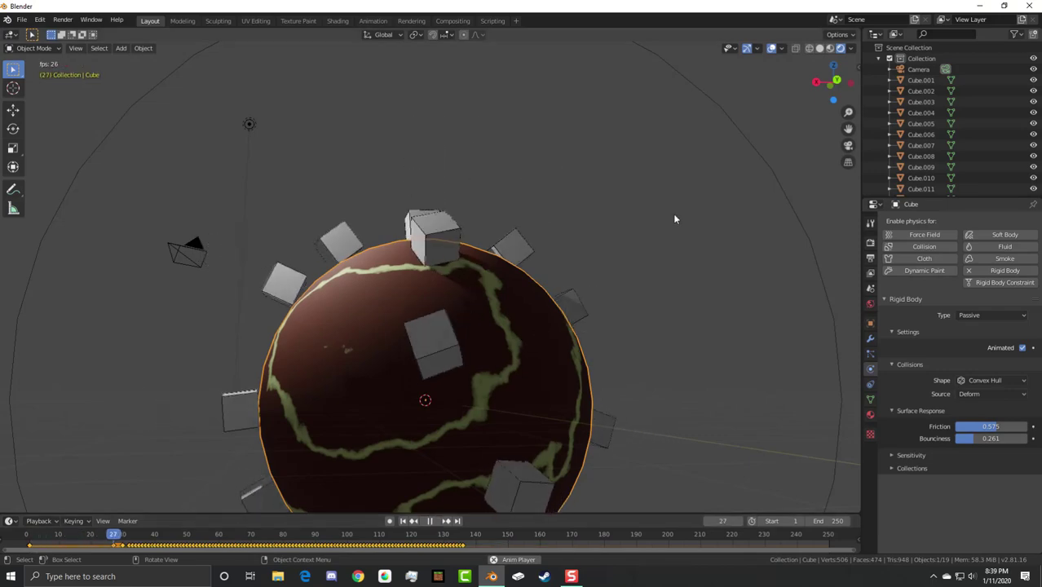
pyautogui.moveTo(662, 234); pyautogui.dragTo(312, 197, button='middle')
pyautogui.scroll(-2, 311, 197)
# Step: Try adding a second light by duplicating the existing point light, and delete the duplicate
pyautogui.click(311, 197)
pyautogui.scroll(-3, 400, 195)
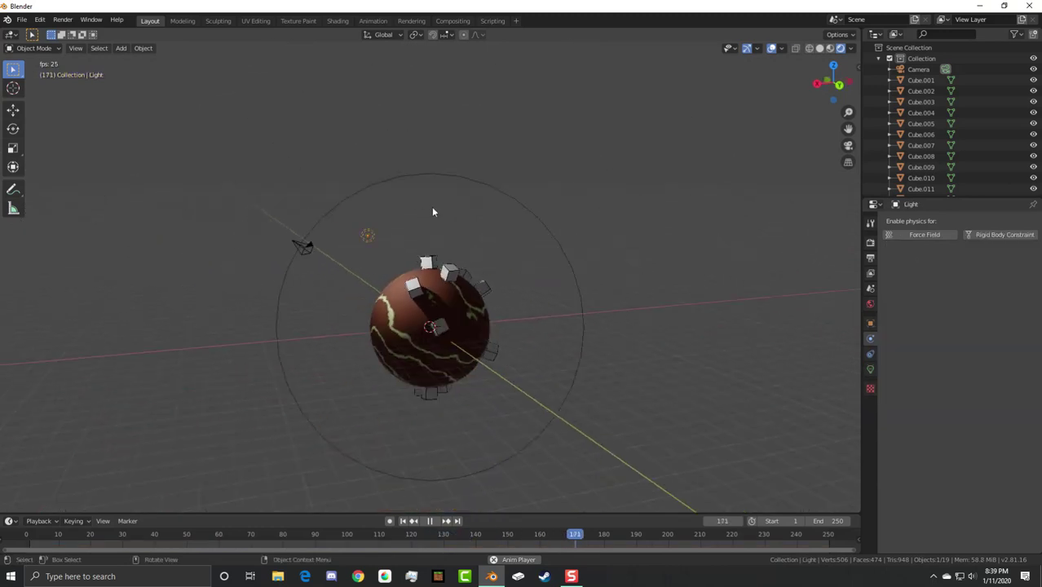
pyautogui.moveTo(431, 207); pyautogui.dragTo(520, 209, button='middle')
pyautogui.hotkey('shift', 'd')
pyautogui.rightClick(678, 207)
pyautogui.moveTo(679, 206); pyautogui.dragTo(517, 184, button='middle')
pyautogui.press('KP_1')
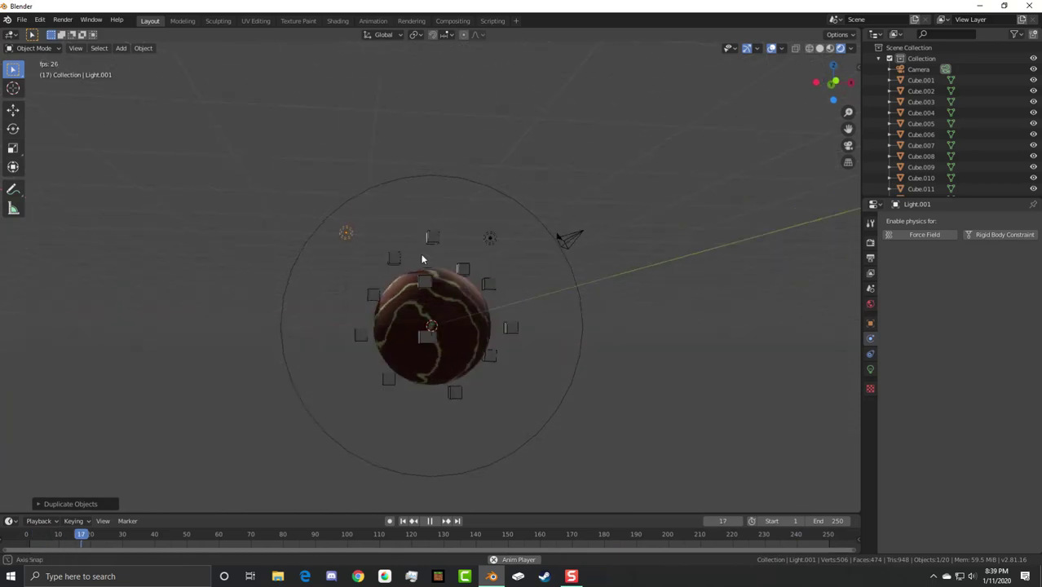
pyautogui.press('x')
pyautogui.click(398, 234)
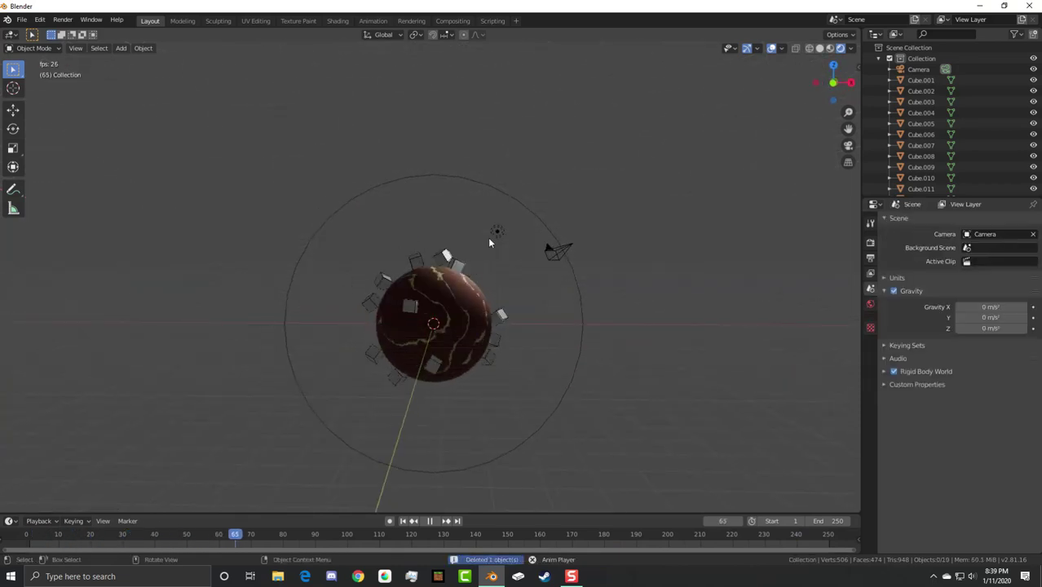
# Step: Delete the original point light and add a Sun light at the center of the ball
pyautogui.click(494, 234)
pyautogui.press('x')
pyautogui.click(485, 236)
pyautogui.hotkey('shift', 's')
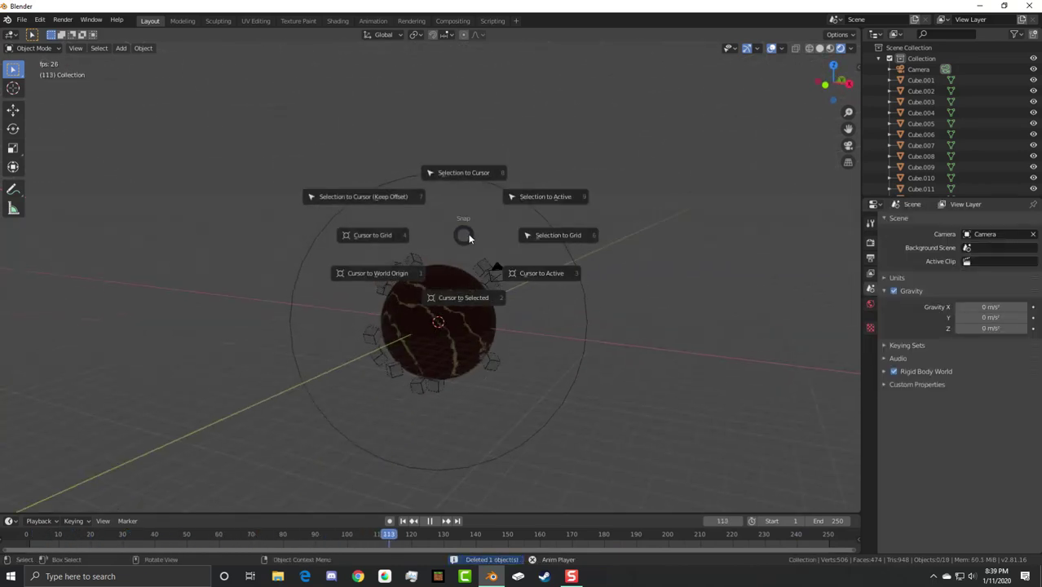
pyautogui.press('Escape')
pyautogui.hotkey('shift', 'a')
pyautogui.moveTo(462, 356)
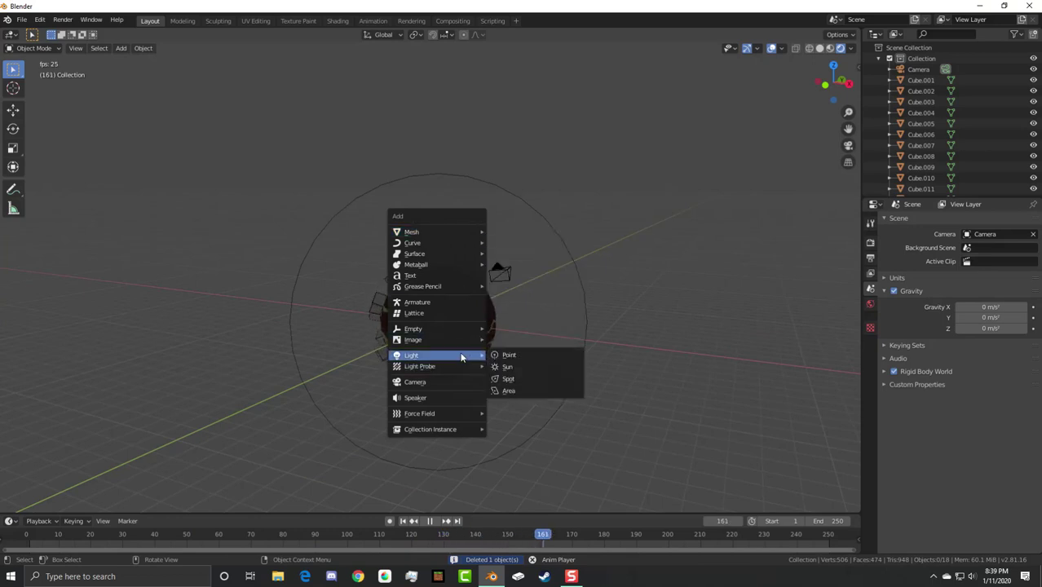
pyautogui.click(525, 372)
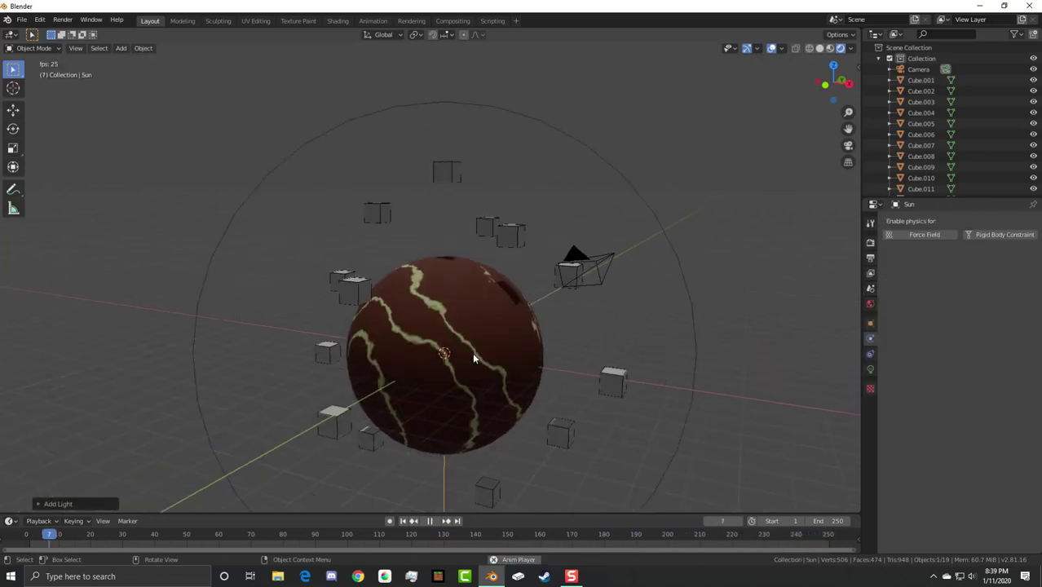
# Step: Move the Sun light away from the ball to a spot outside the force field's circle
pyautogui.press('g')
pyautogui.click(184, 282)
pyautogui.scroll(-5, 245, 342)
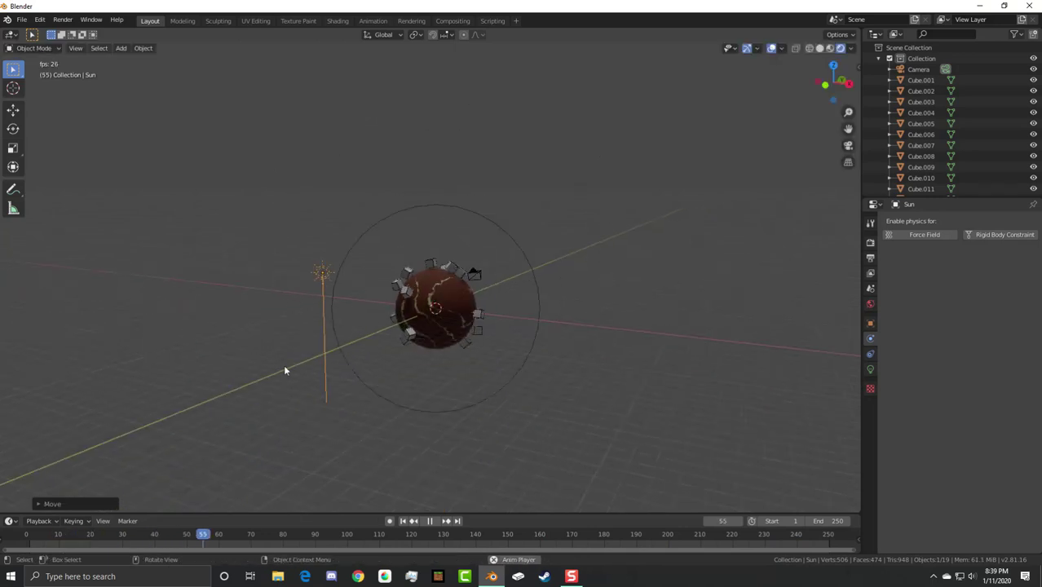
pyautogui.moveTo(283, 365); pyautogui.dragTo(328, 379, button='middle')
pyautogui.scroll(4, 308, 307)
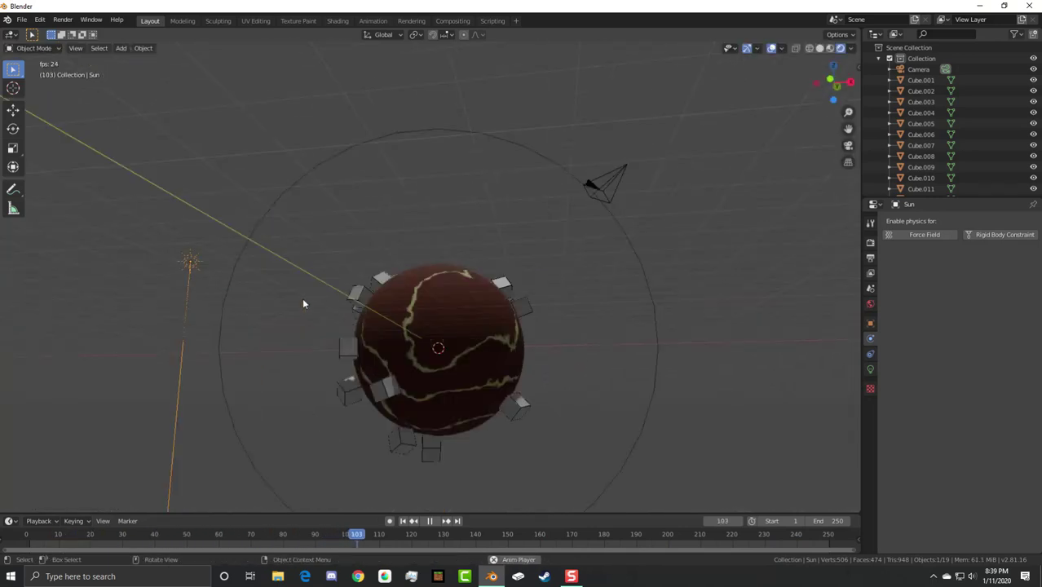
pyautogui.moveTo(301, 298); pyautogui.dragTo(349, 339, button='middle')
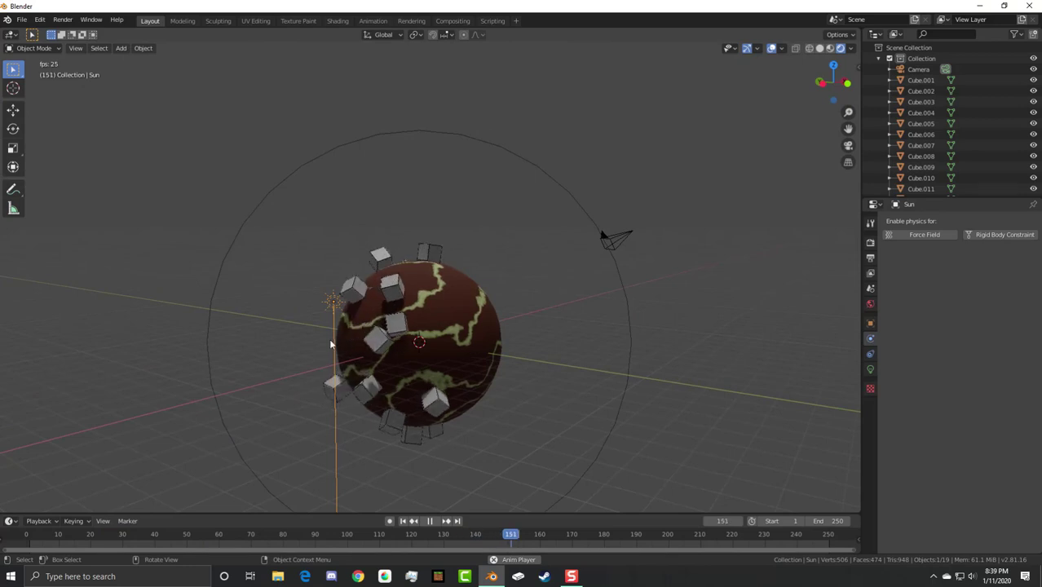
pyautogui.press('g')
pyautogui.click(104, 239)
pyautogui.scroll(-3, 101, 267)
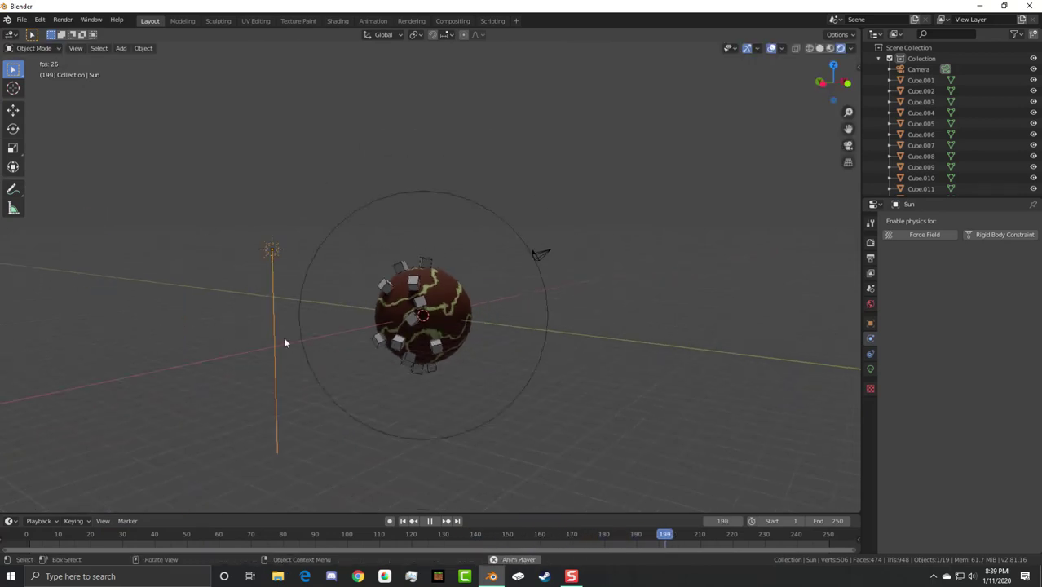
# Step: Rotate the Sun light so that its beam tilts toward the ball
pyautogui.press('r')
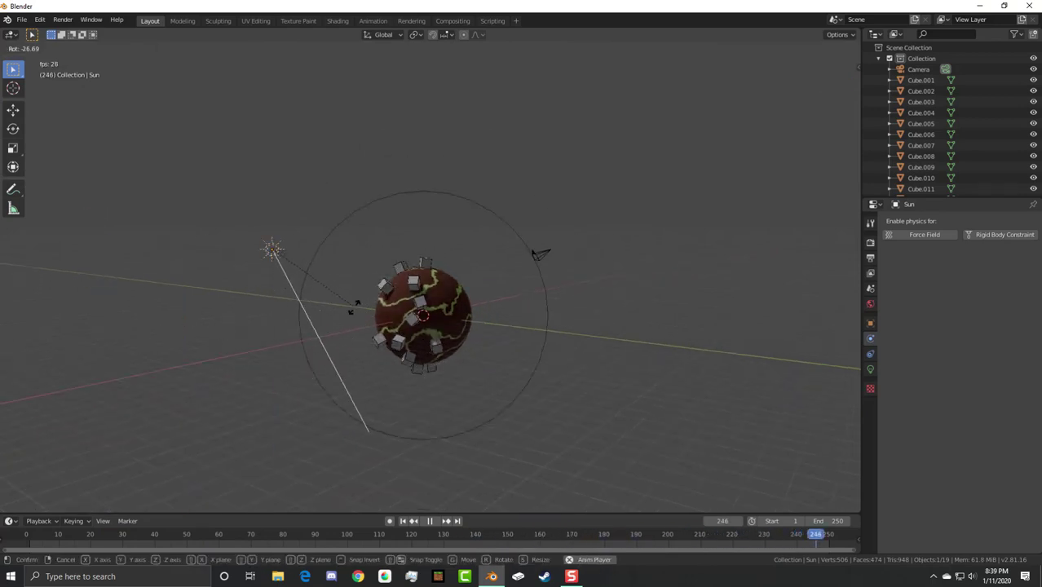
pyautogui.click(315, 337)
pyautogui.moveTo(315, 336); pyautogui.dragTo(368, 314, button='middle')
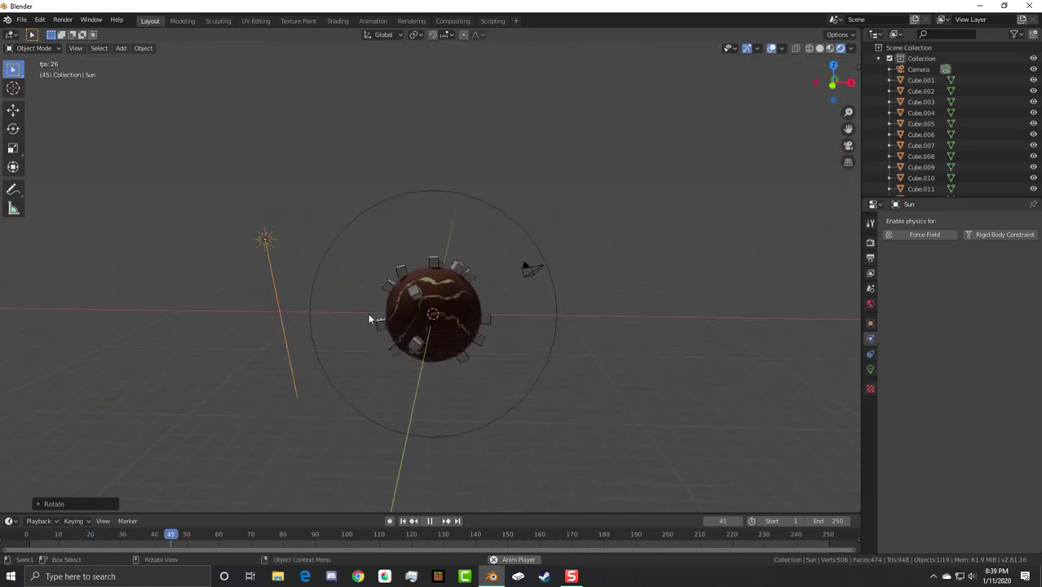
# Step: Set the Sun light's strength to 2.030 and its color to pale yellow with hue 0.171, saturation 0.167 and value 1.000
pyautogui.click(871, 369)
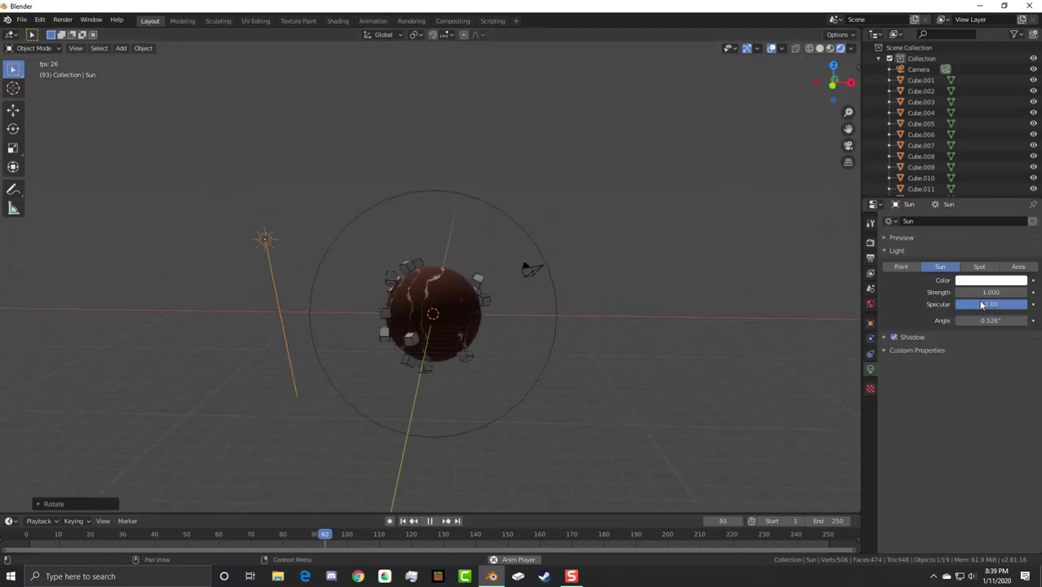
pyautogui.moveTo(987, 292); pyautogui.dragTo(1023, 292)
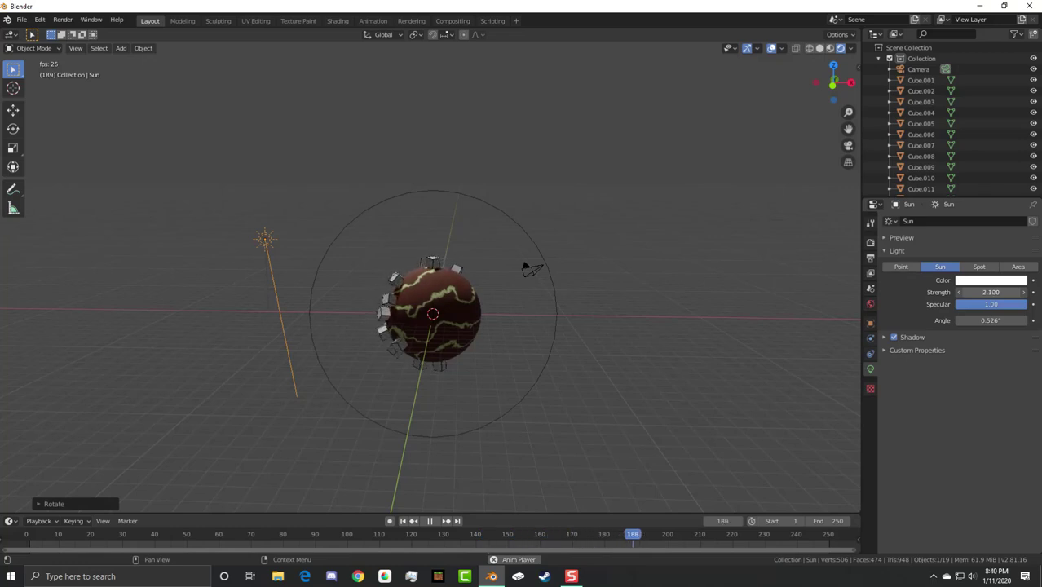
pyautogui.moveTo(991, 292); pyautogui.dragTo(994, 292)
pyautogui.moveTo(587, 303); pyautogui.dragTo(663, 285, button='middle')
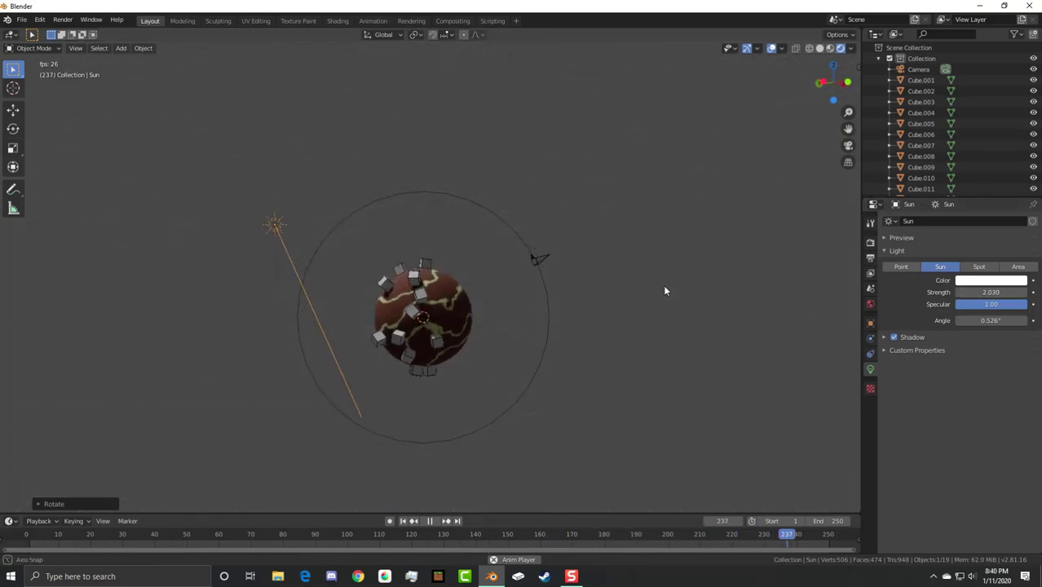
pyautogui.click(969, 279)
pyautogui.click(964, 177)
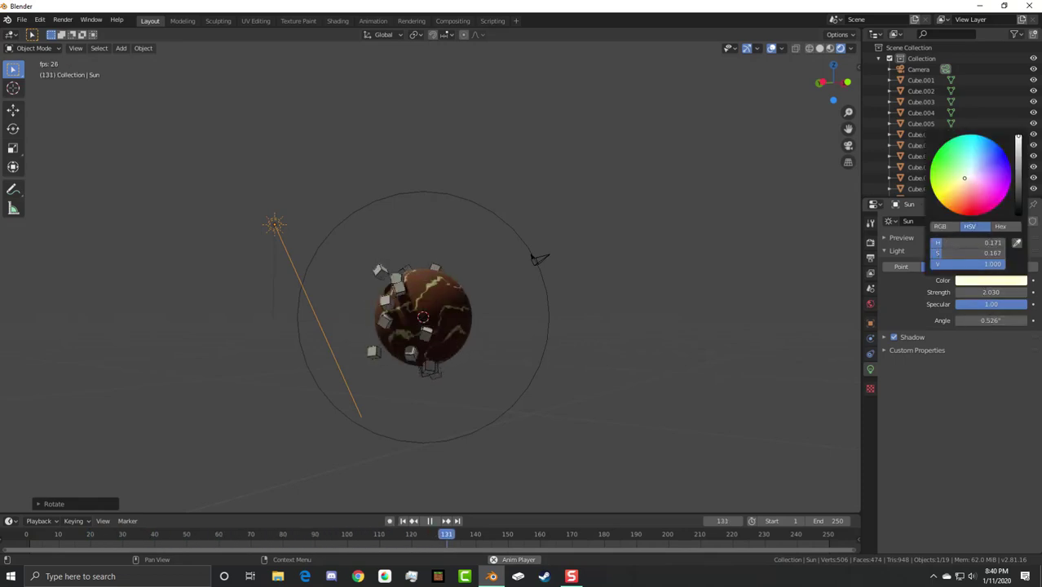
# Step: Hide the viewport overlays and examine the sunlit ball and cubes from close up and farther away
pyautogui.scroll(5, 628, 295)
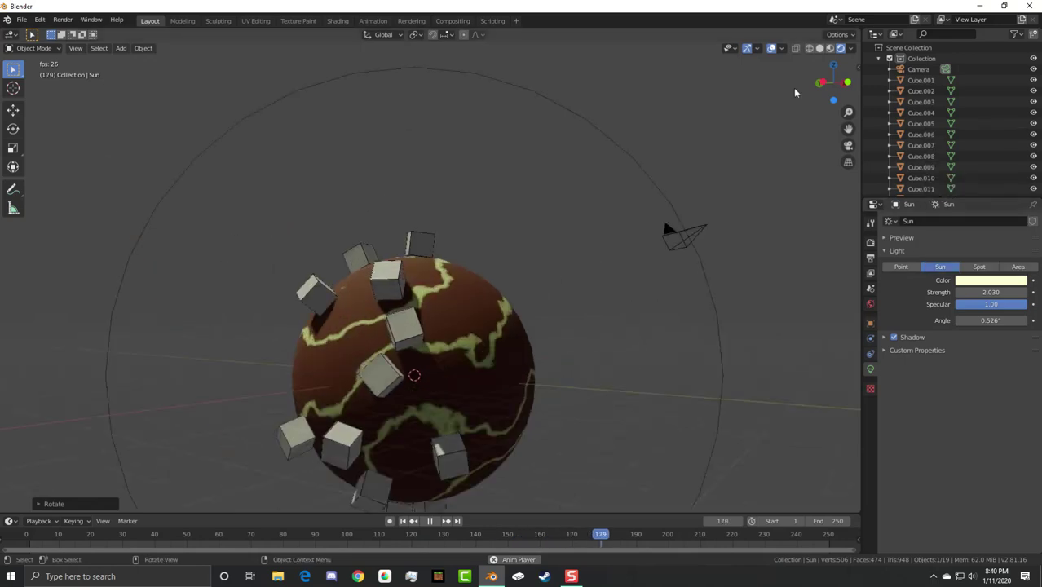
pyautogui.click(774, 48)
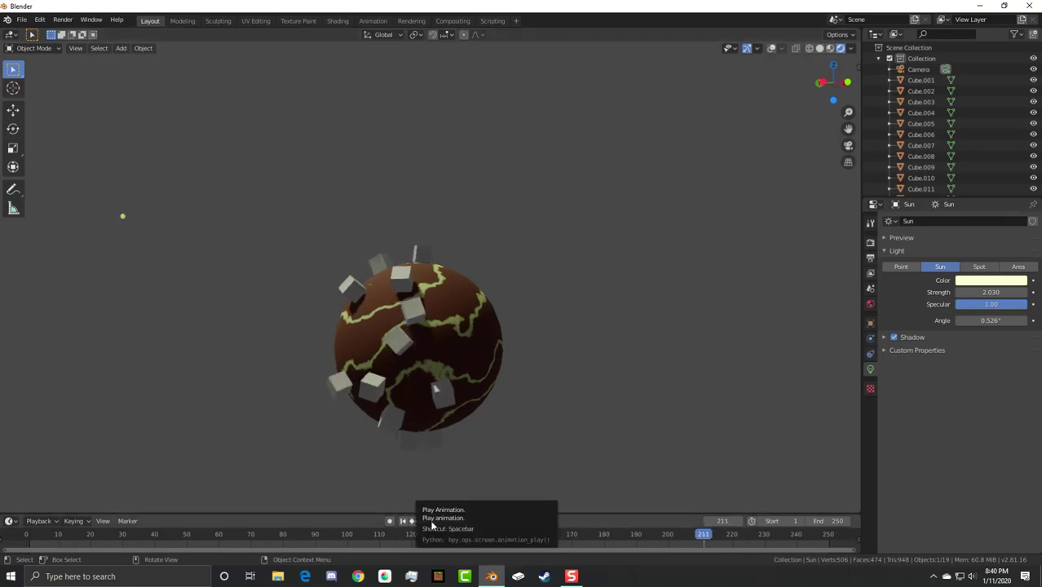
pyautogui.scroll(4, 487, 215)
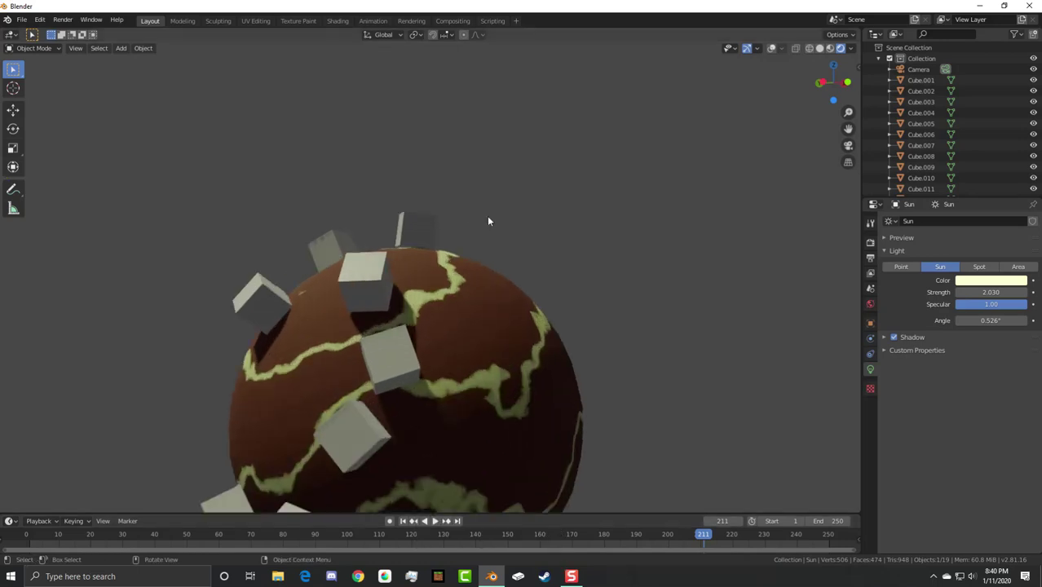
pyautogui.moveTo(487, 216); pyautogui.dragTo(314, 221, button='middle')
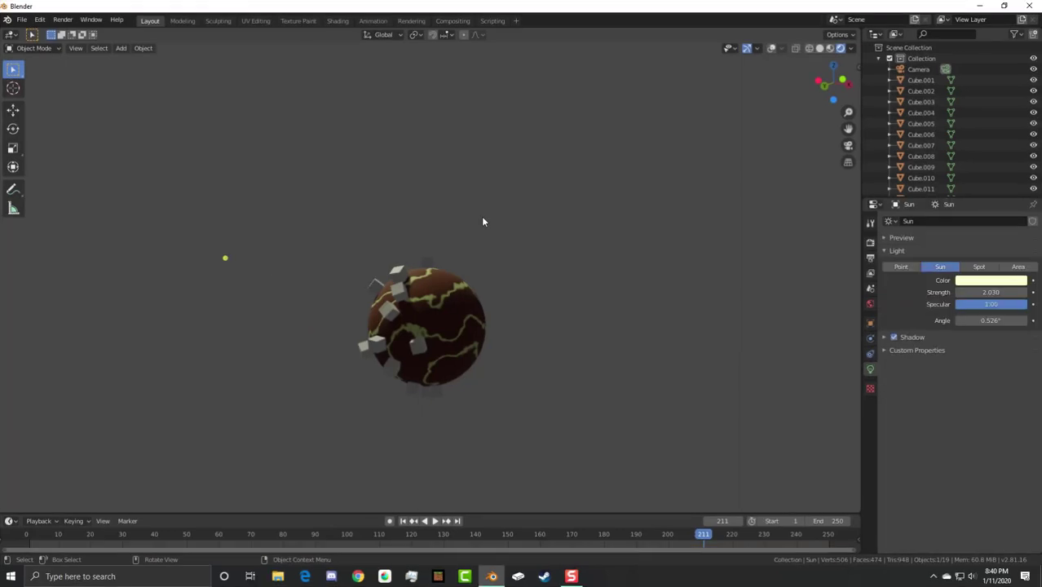
pyautogui.scroll(5, 483, 221)
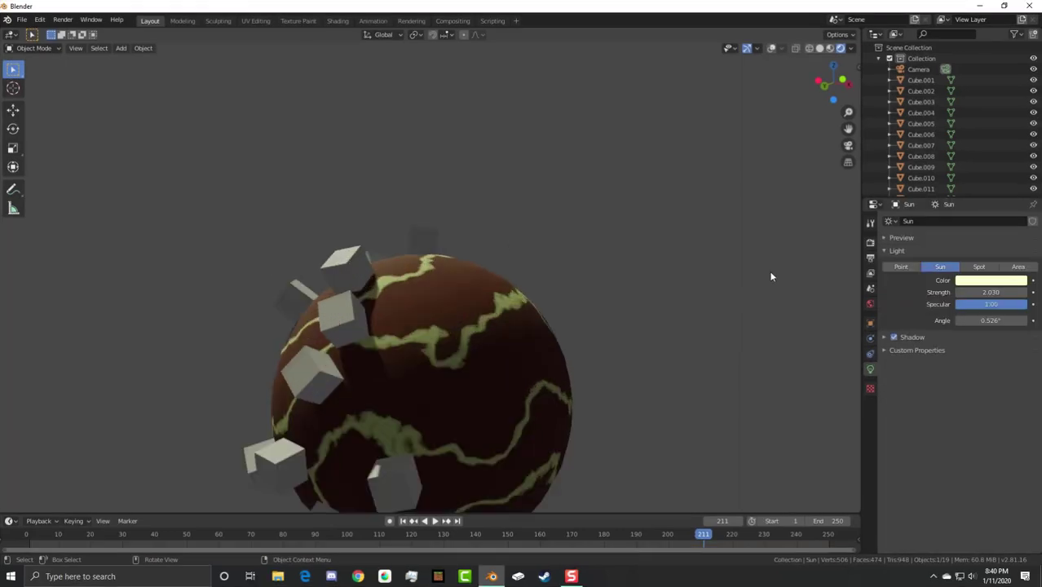
pyautogui.scroll(-5, 490, 320)
# Step: Set the Eevee shadow cube size to 1024px in the render settings and inspect the cubes' shadows on the ball up close
pyautogui.click(478, 327)
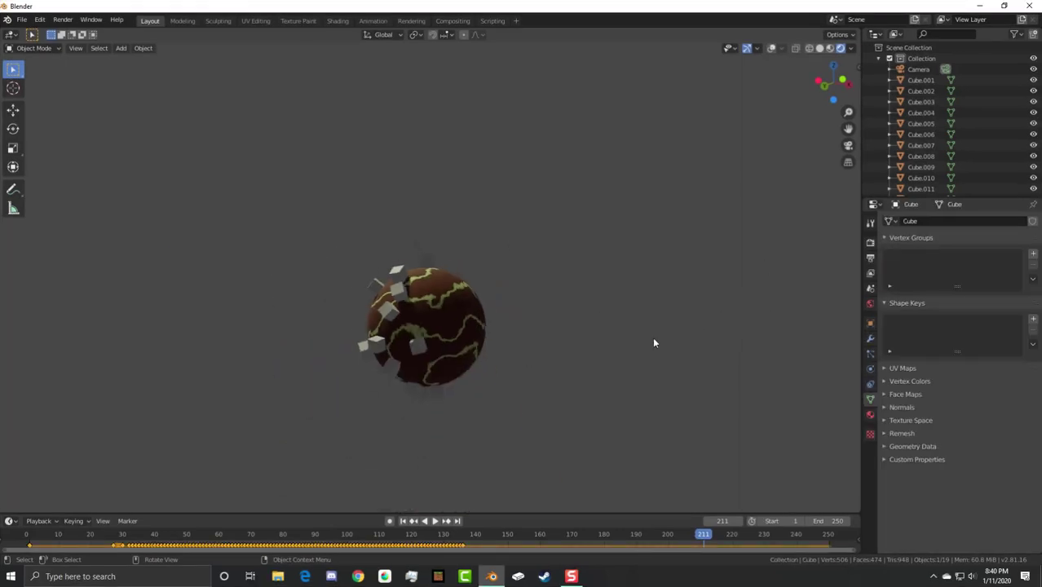
pyautogui.click(871, 242)
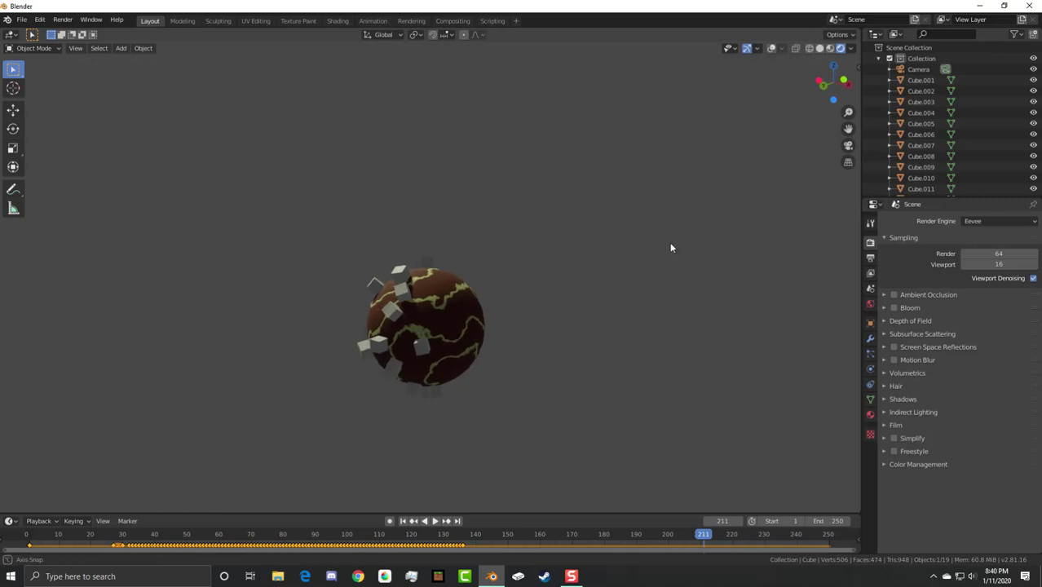
pyautogui.moveTo(893, 398); pyautogui.dragTo(894, 386)
pyautogui.click(885, 375)
pyautogui.click(888, 373)
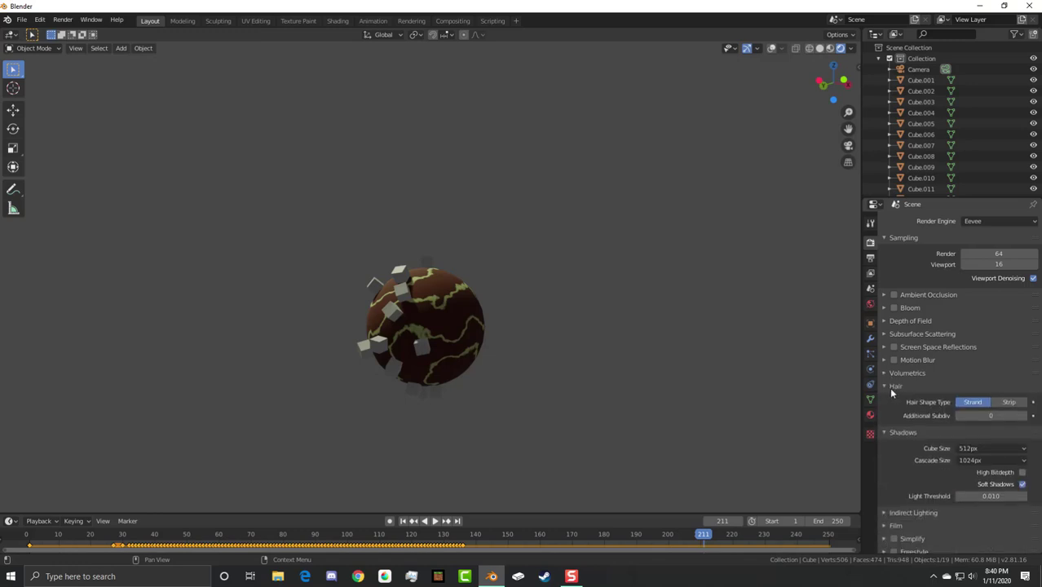
pyautogui.click(891, 388)
pyautogui.click(989, 416)
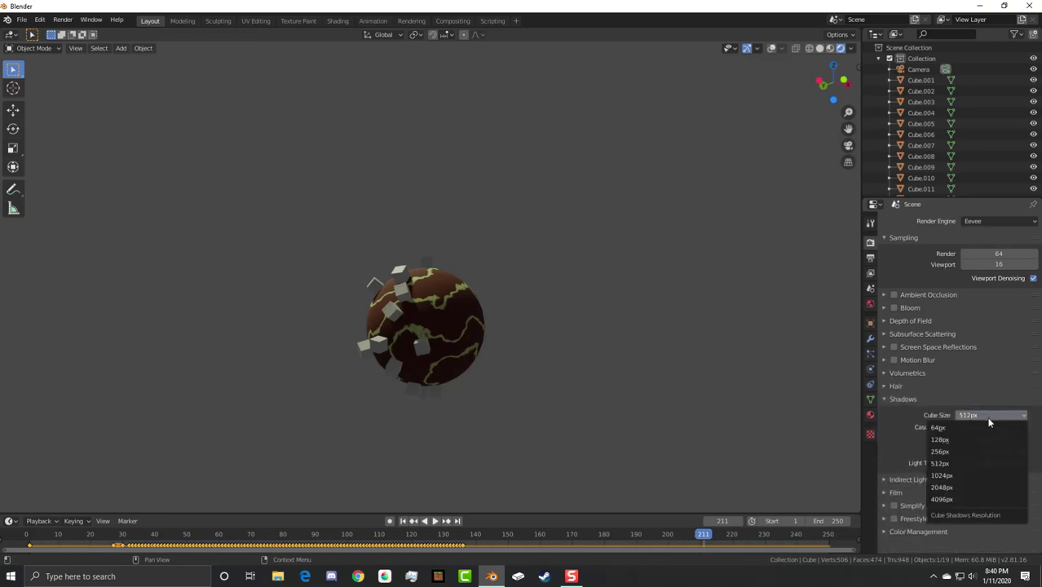
pyautogui.click(968, 480)
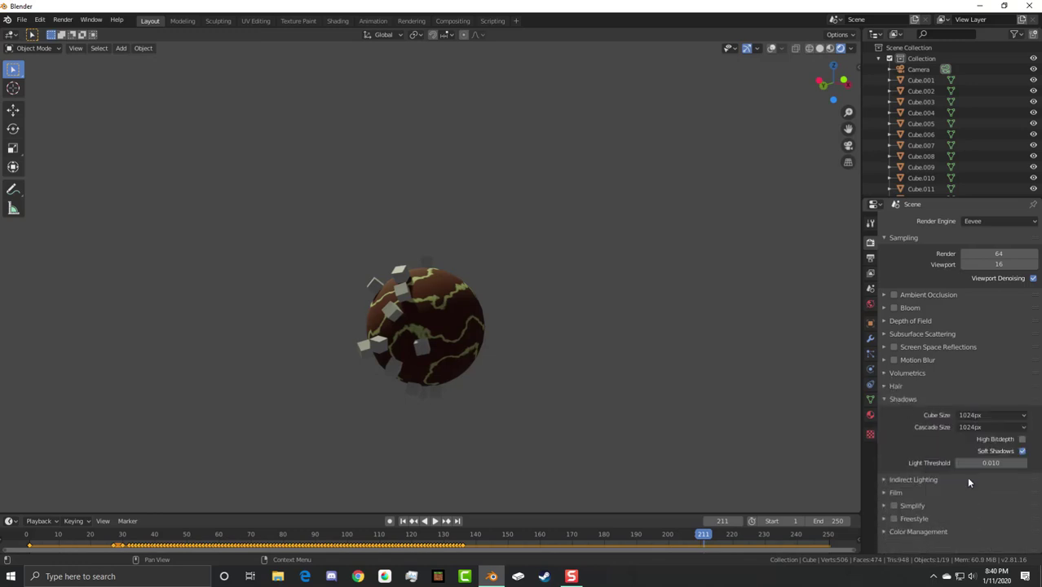
pyautogui.scroll(10, 650, 379)
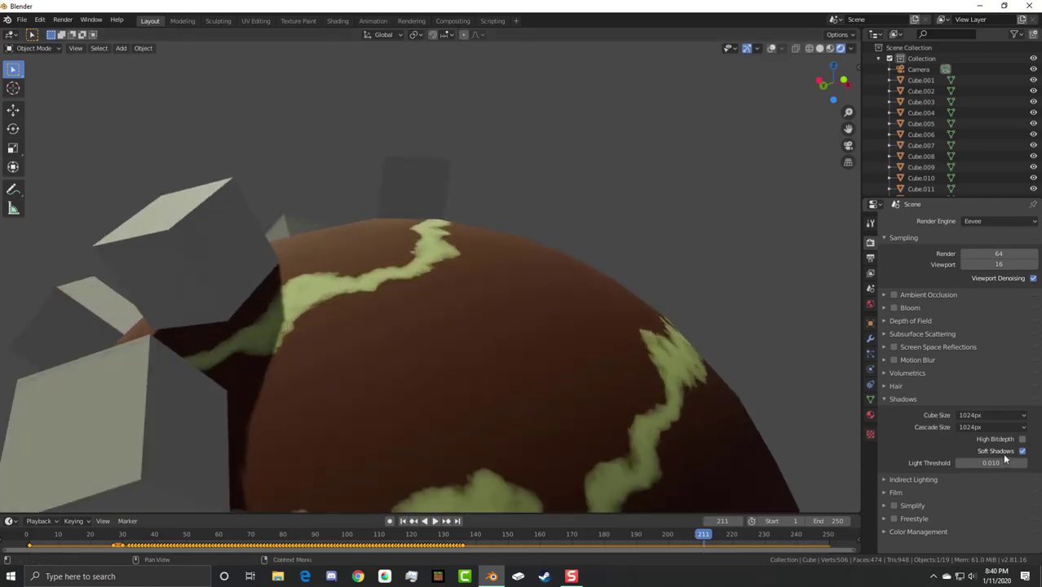
pyautogui.moveTo(506, 318); pyautogui.dragTo(453, 295, button='middle')
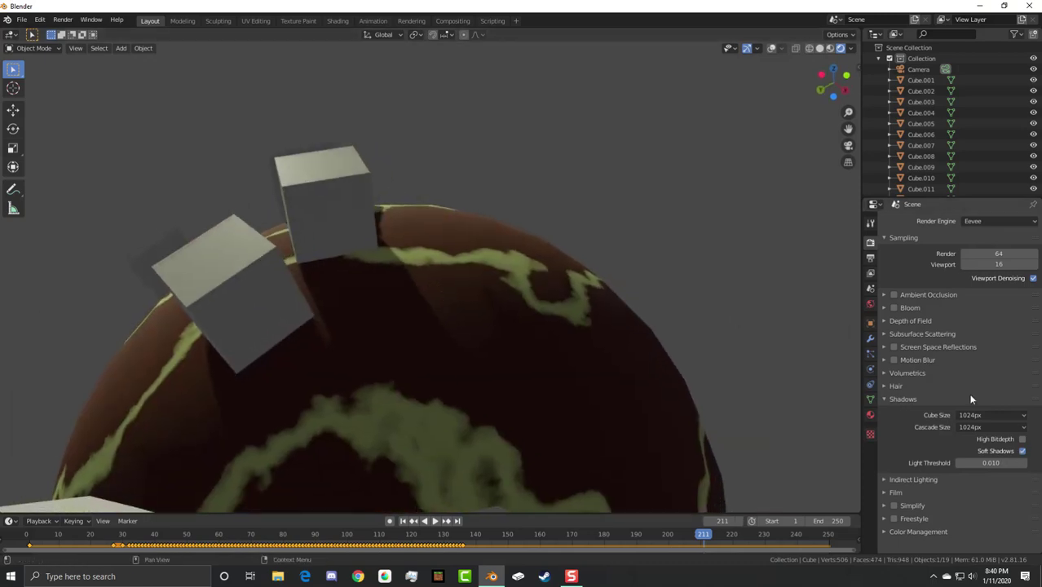
# Step: Set the Eevee shadow cube size to 2048px and inspect the cubes' shadows on the ball from several sides
pyautogui.click(973, 415)
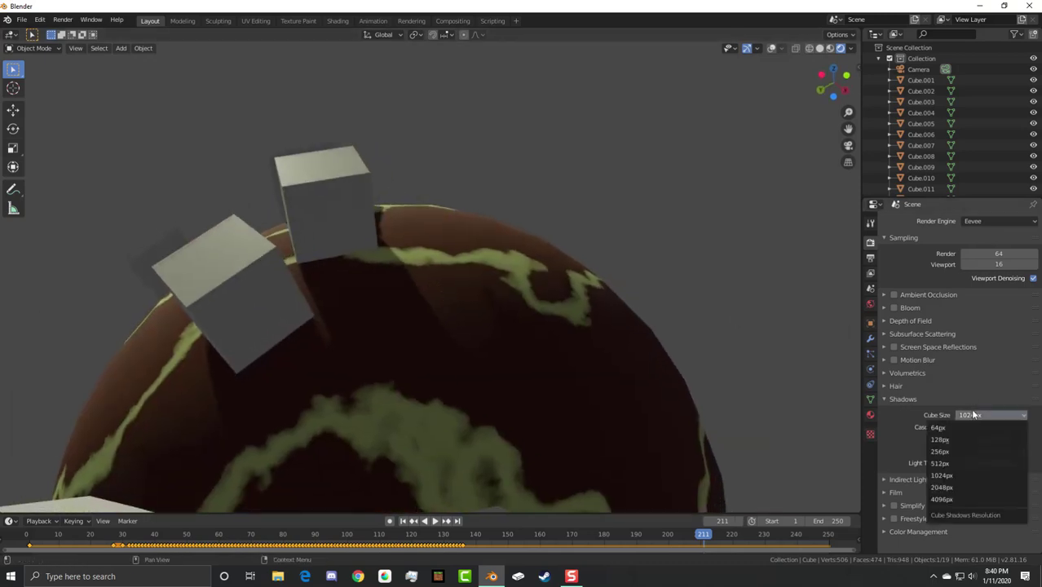
pyautogui.click(960, 487)
pyautogui.moveTo(571, 241); pyautogui.dragTo(600, 298, button='middle')
pyautogui.scroll(6, 409, 296)
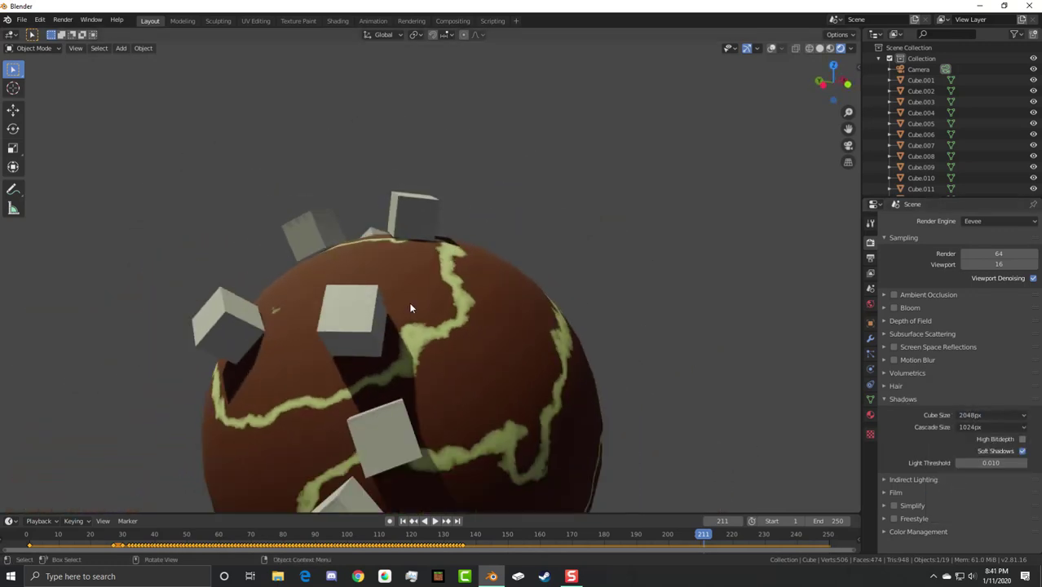
pyautogui.scroll(-3, 461, 292)
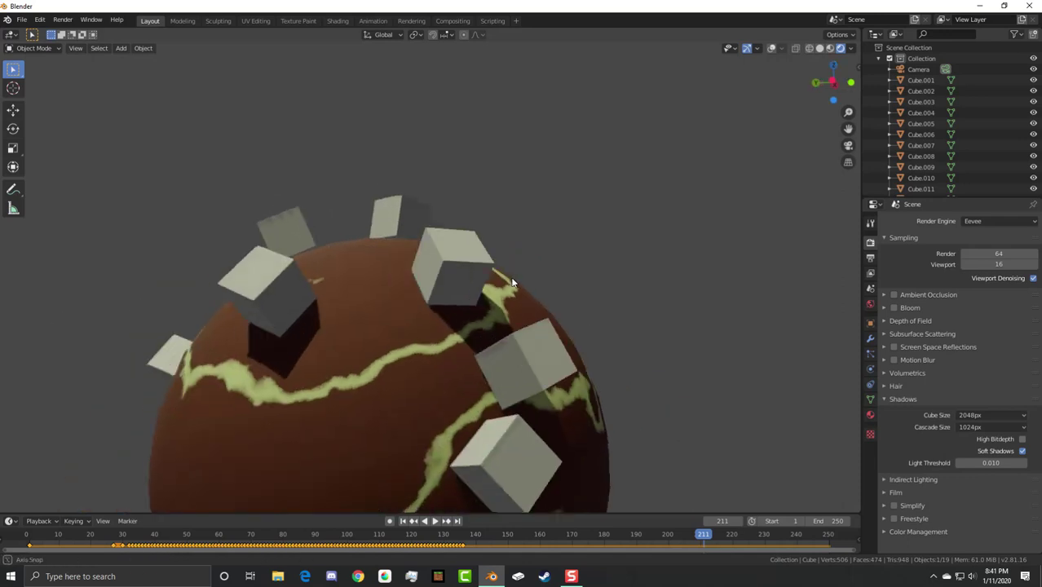
pyautogui.moveTo(461, 292); pyautogui.dragTo(733, 196, button='middle')
pyautogui.scroll(-4, 549, 278)
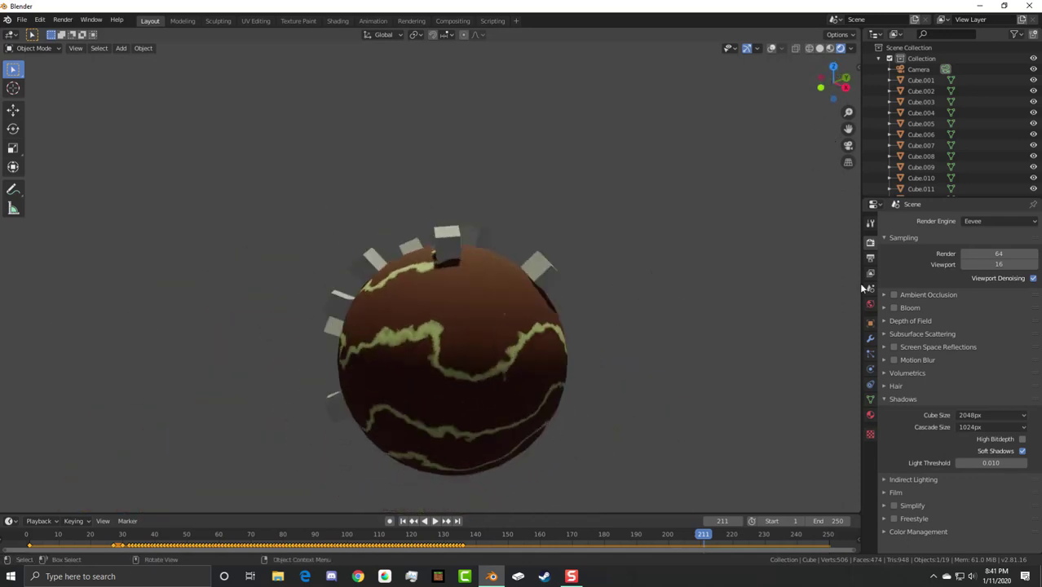
# Step: Preview the ball and cubes in the Cycles render engine, and switch the scene back to Eevee
pyautogui.click(1000, 225)
pyautogui.click(976, 248)
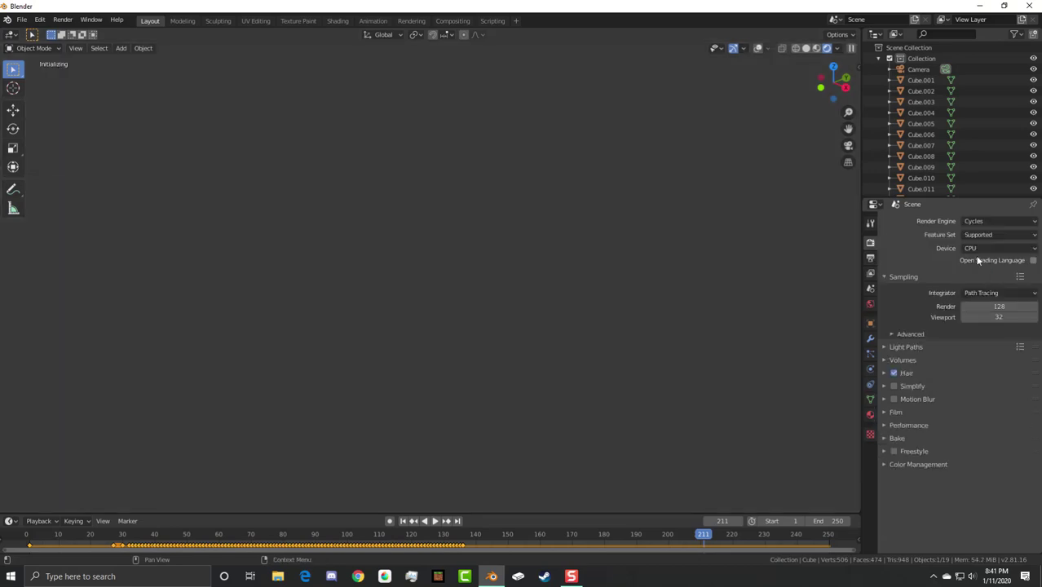
pyautogui.scroll(3, 675, 293)
pyautogui.moveTo(680, 291); pyautogui.dragTo(850, 299, button='middle')
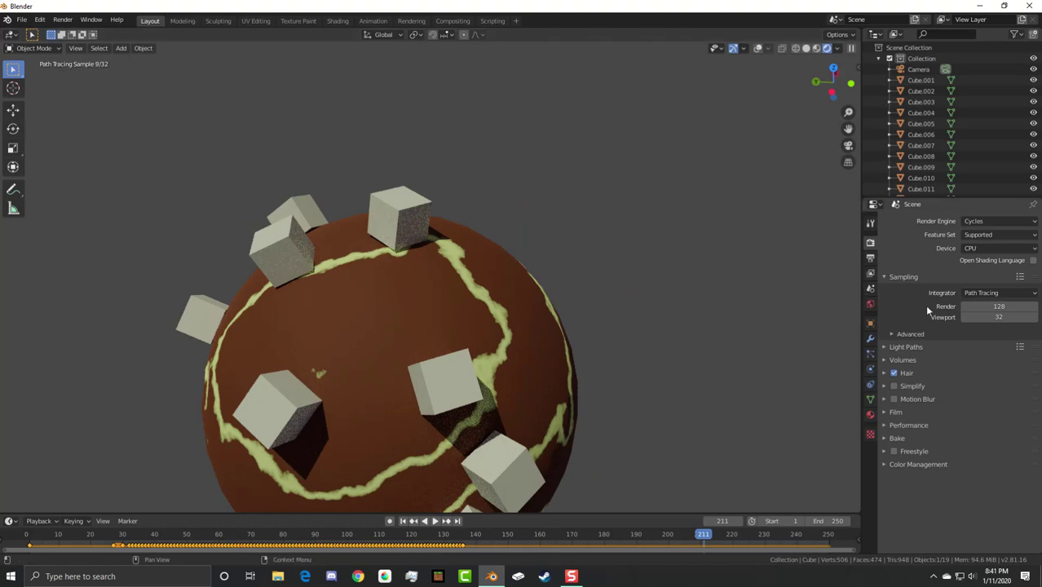
pyautogui.click(971, 222)
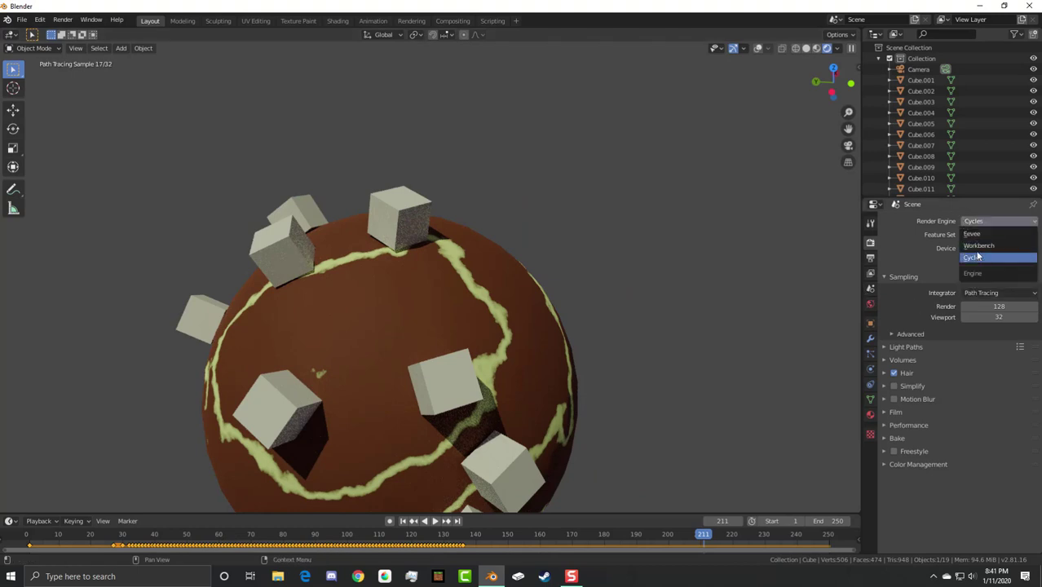
pyautogui.click(973, 234)
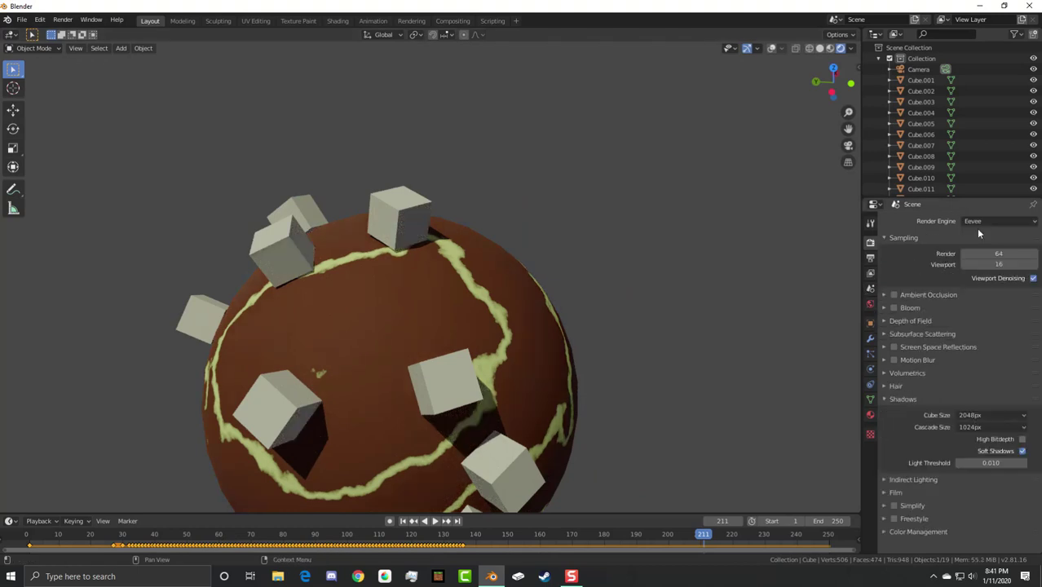
# Step: Enable Screen Space Reflections and examine the ball and cubes from close up and farther away
pyautogui.click(895, 348)
pyautogui.moveTo(652, 283); pyautogui.dragTo(625, 258, button='middle')
pyautogui.click(410, 226)
pyautogui.scroll(5, 454, 229)
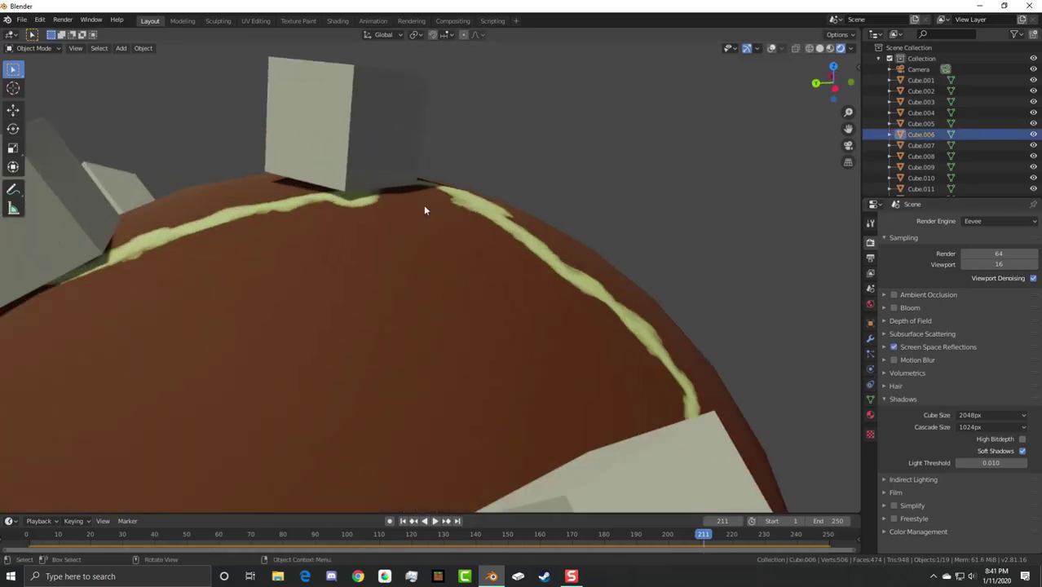
pyautogui.moveTo(426, 209); pyautogui.dragTo(713, 223, button='middle')
pyautogui.scroll(-6, 399, 176)
pyautogui.scroll(-4, 486, 110)
pyautogui.scroll(-3, 709, 219)
pyautogui.moveTo(651, 258); pyautogui.dragTo(574, 270, button='middle')
pyautogui.scroll(6, 574, 270)
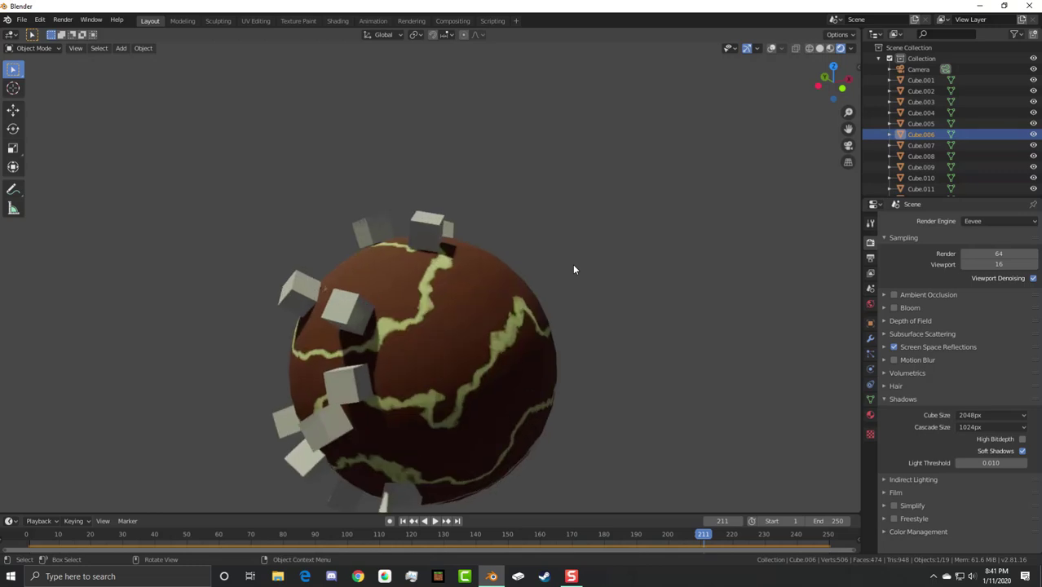
pyautogui.click(363, 213)
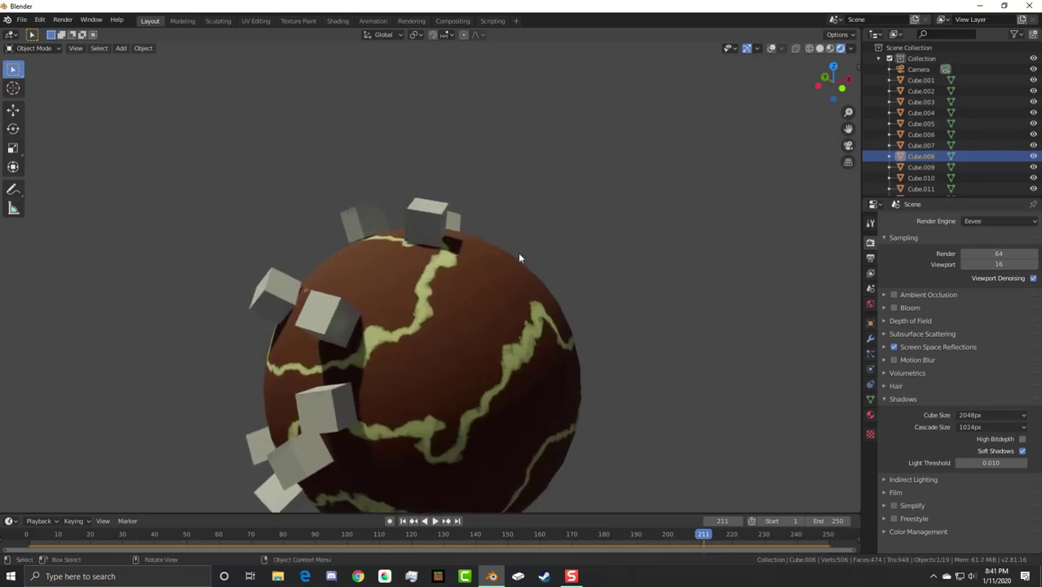
# Step: Set the shadow cascade size to 2048px with High Bitdepth enabled, and inspect the shadows around the ball
pyautogui.click(997, 428)
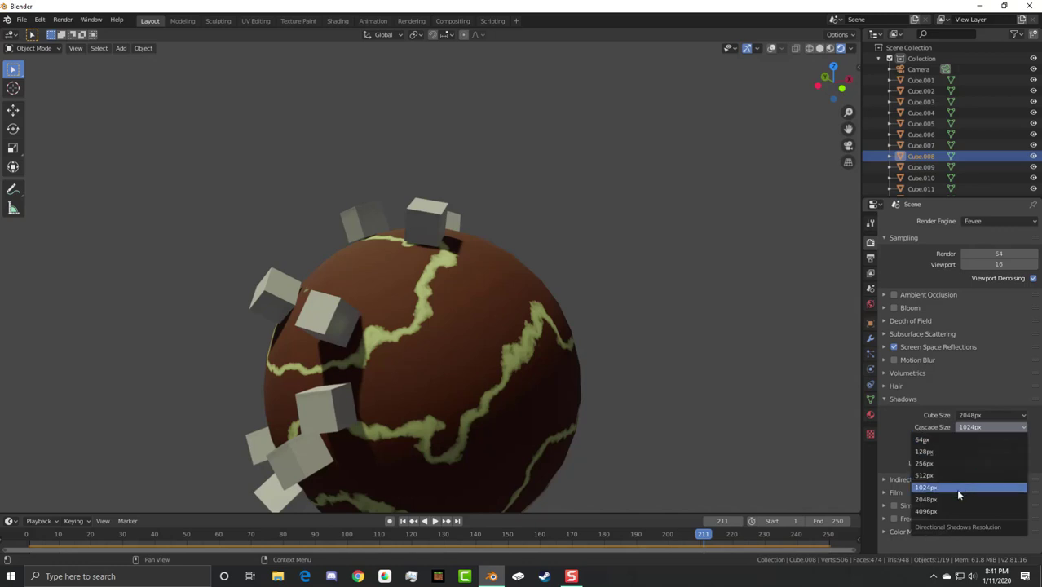
pyautogui.click(956, 489)
pyautogui.click(993, 430)
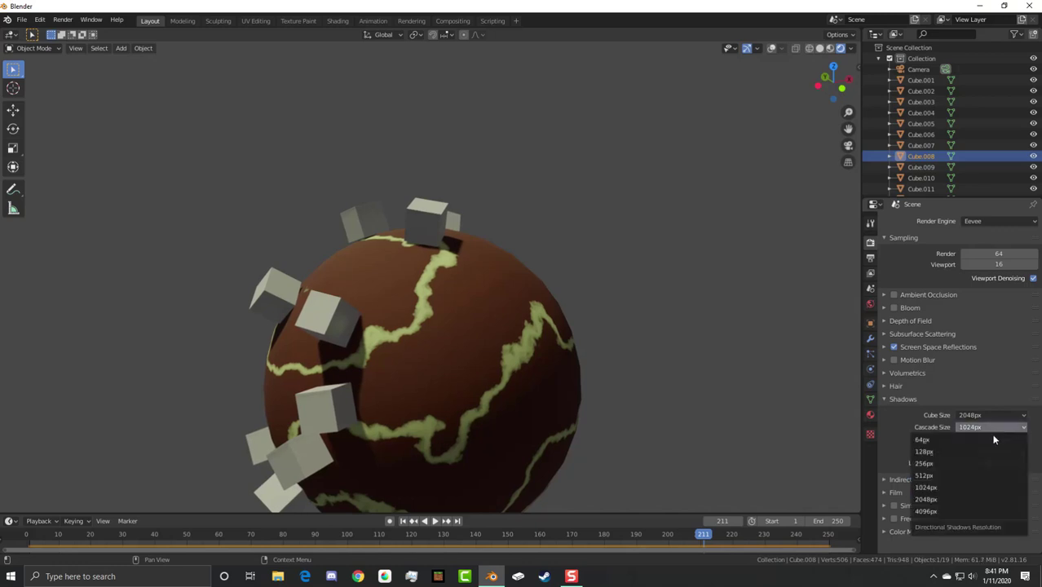
pyautogui.click(971, 498)
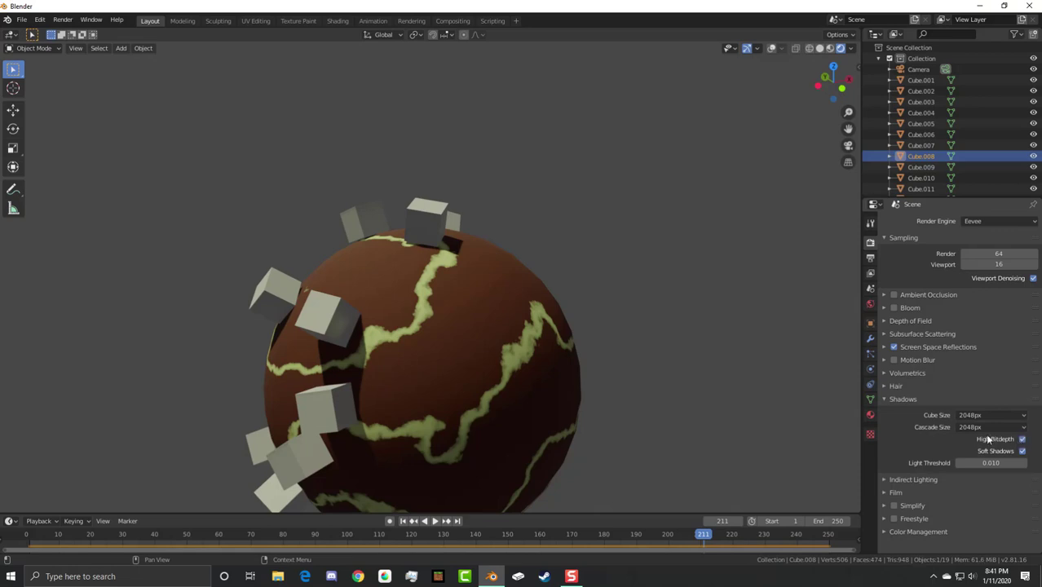
pyautogui.moveTo(816, 383); pyautogui.dragTo(748, 307, button='middle')
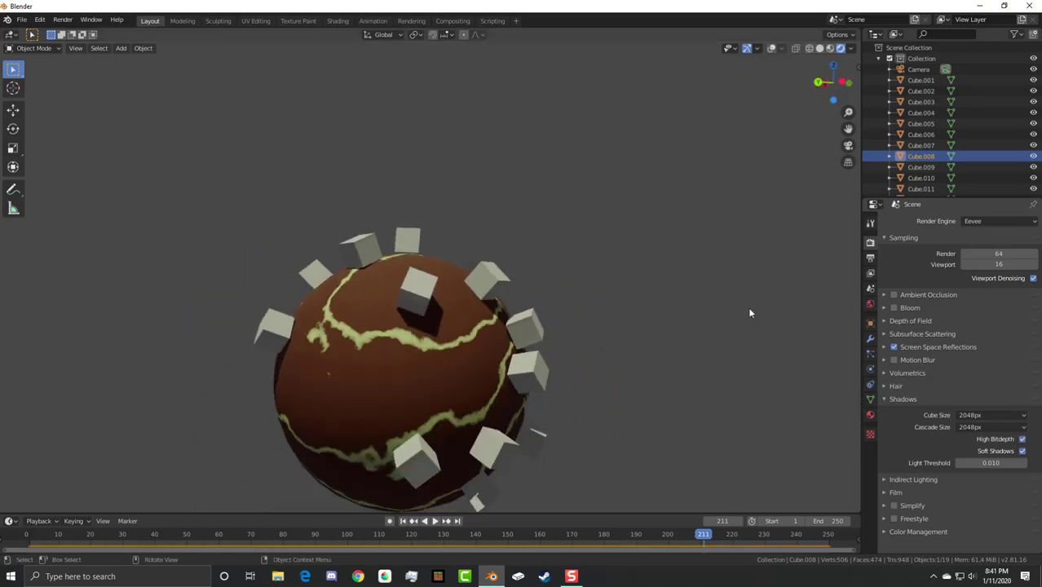
pyautogui.scroll(-5, 584, 310)
pyautogui.scroll(8, 524, 275)
pyautogui.scroll(-3, 554, 266)
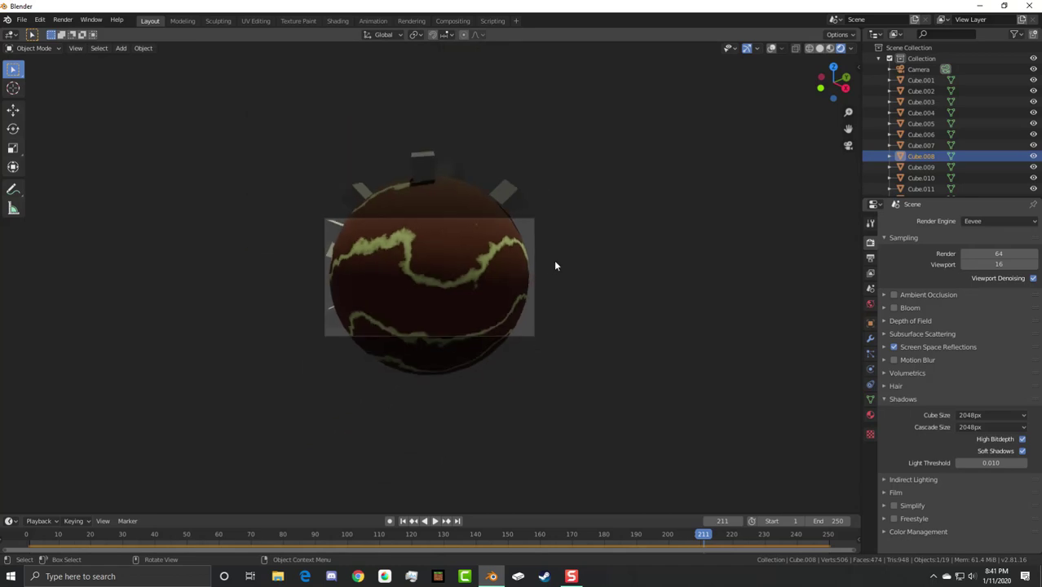
# Step: Select the camera in camera view and enable Lock Camera to View
pyautogui.click(533, 262)
pyautogui.scroll(5, 538, 263)
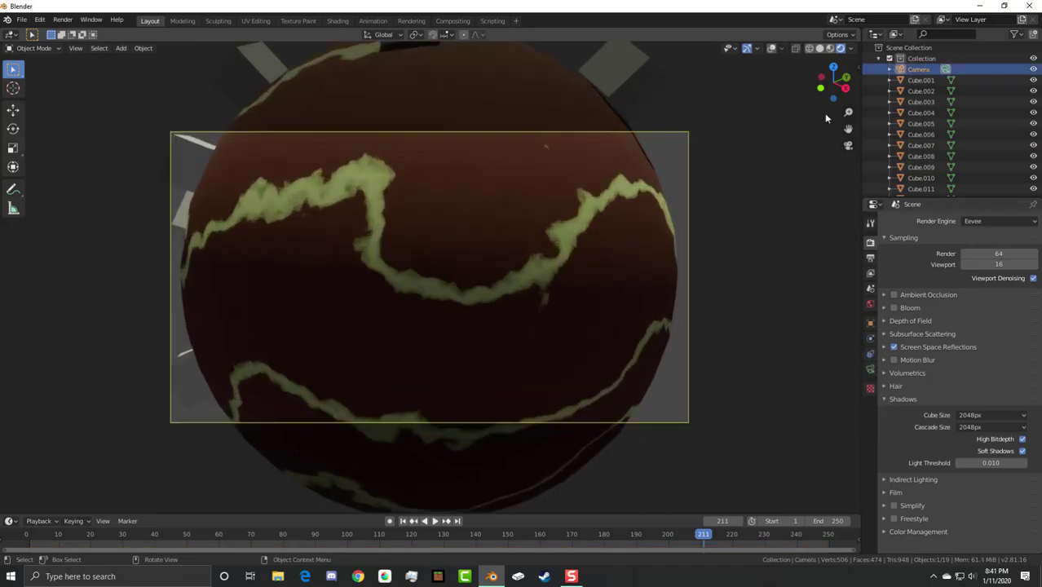
pyautogui.press('n')
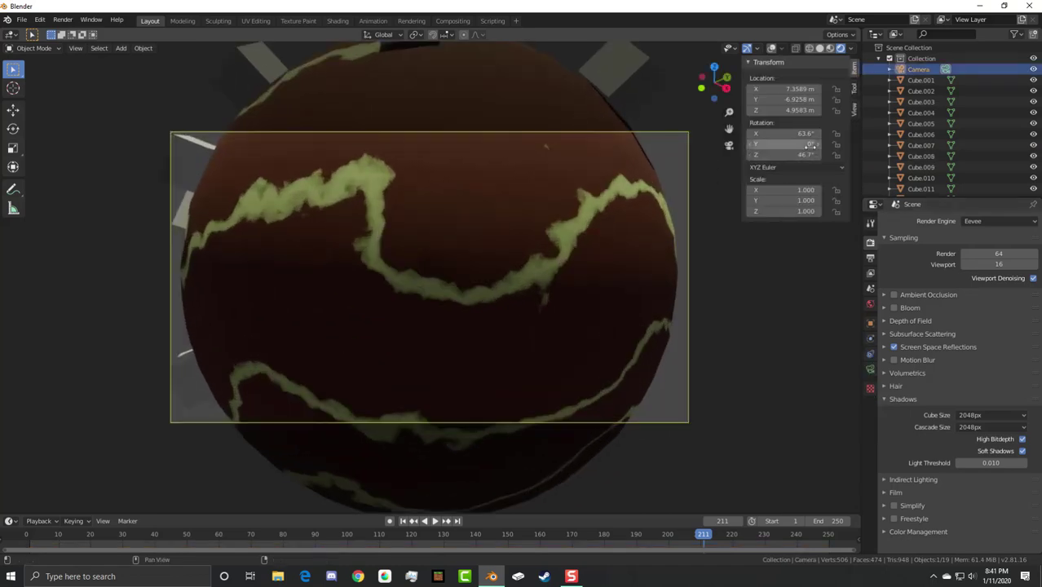
pyautogui.click(854, 89)
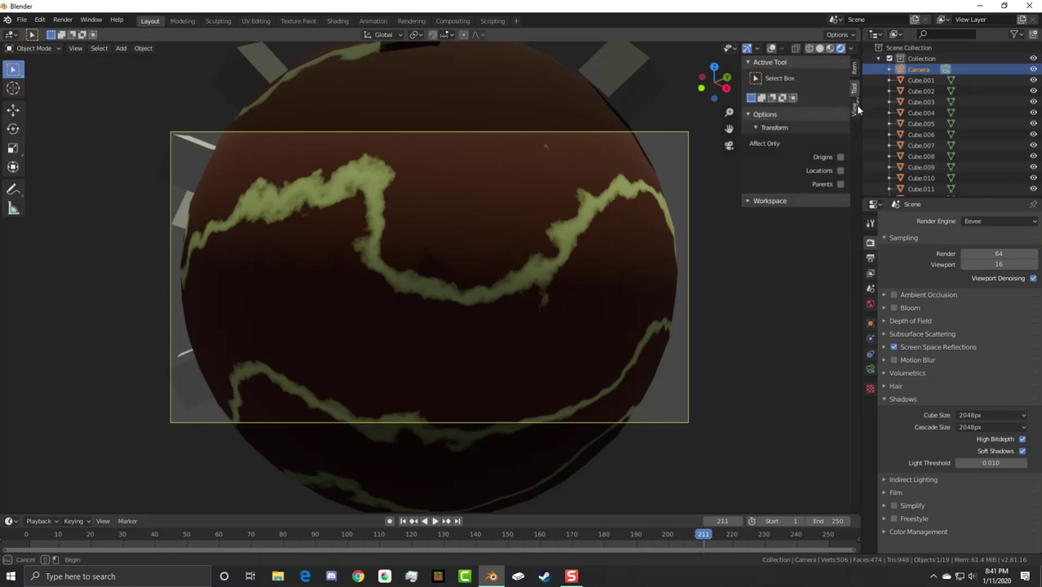
pyautogui.click(855, 107)
pyautogui.click(840, 196)
# Step: Reposition the camera to frame the whole ball with its surrounding cubes, and turn off Lock Camera to View
pyautogui.scroll(-6, 594, 209)
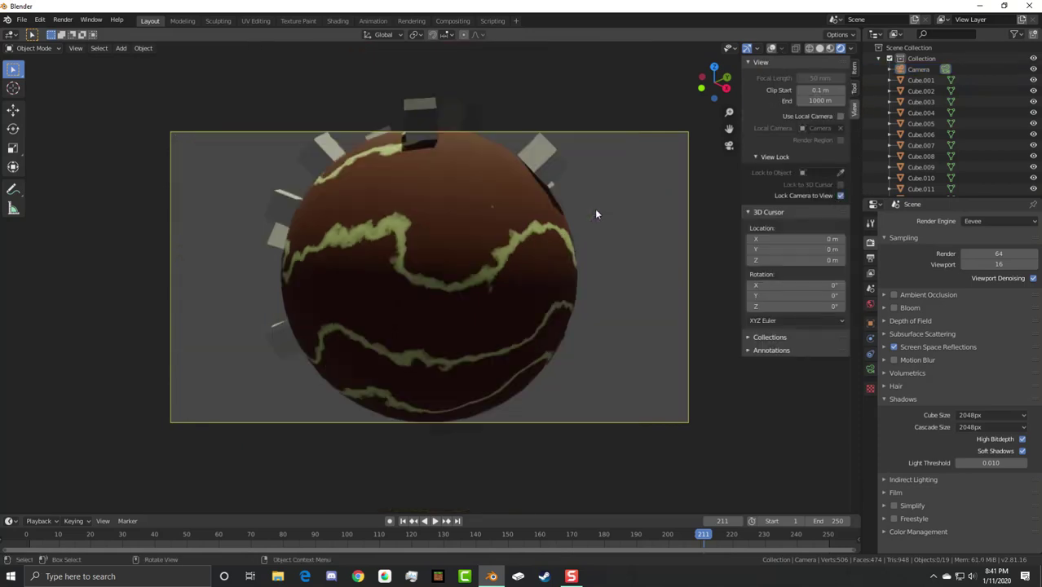
pyautogui.moveTo(583, 204); pyautogui.dragTo(509, 265, button='middle')
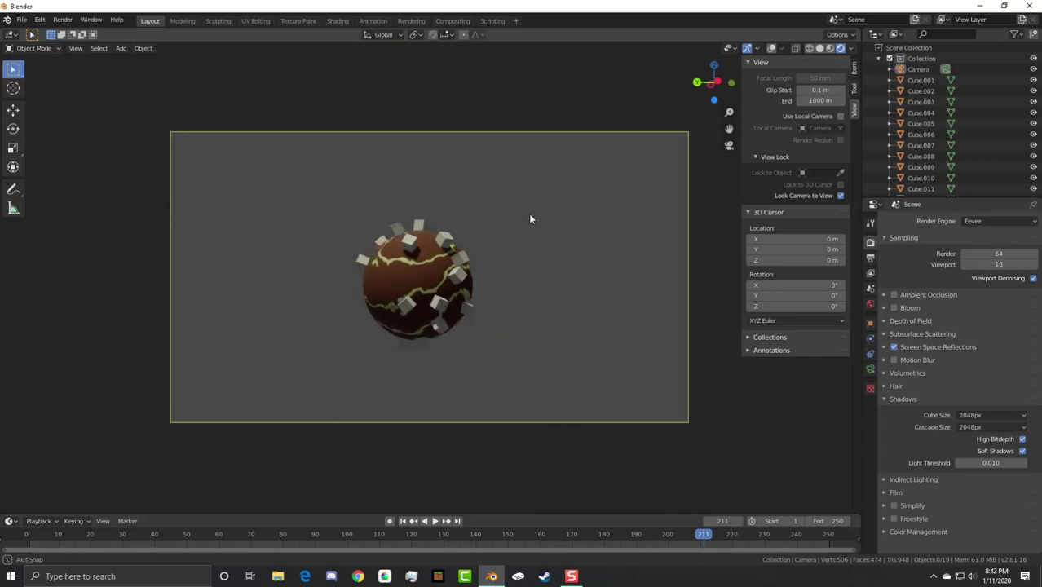
pyautogui.scroll(4, 545, 222)
pyautogui.click(474, 283)
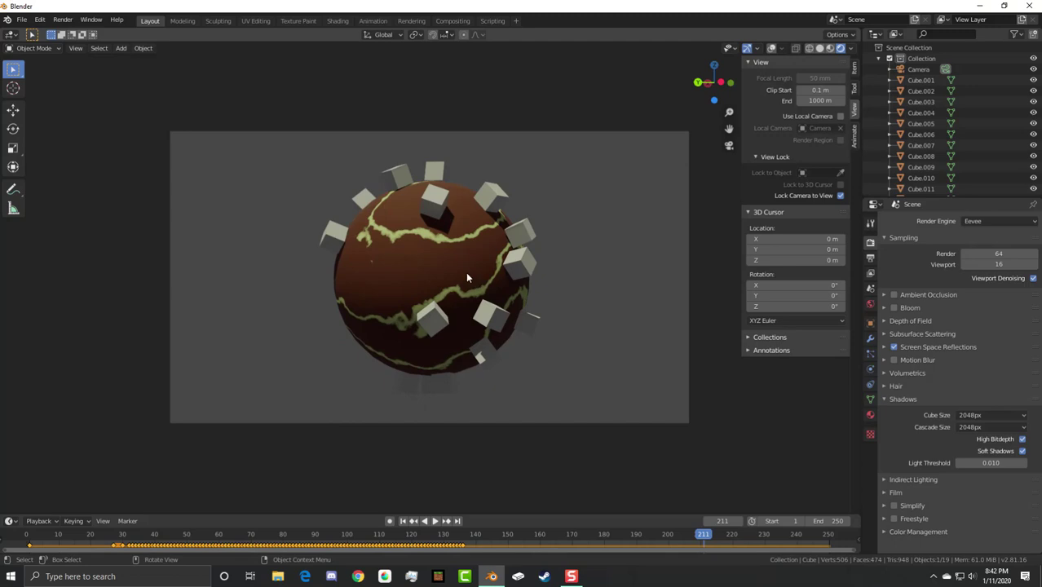
pyautogui.scroll(-3, 467, 278)
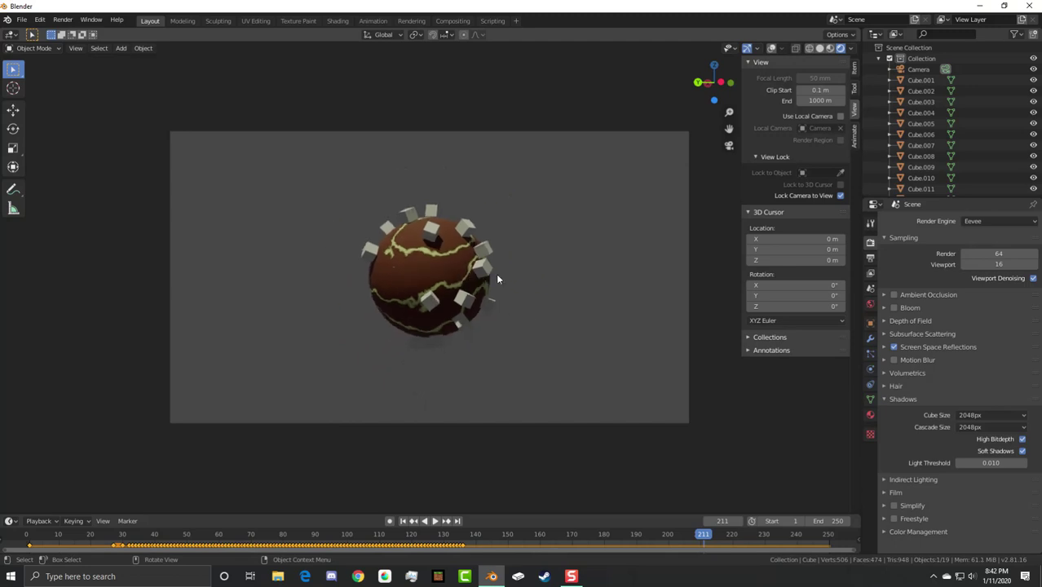
pyautogui.scroll(3, 521, 269)
pyautogui.scroll(2, 522, 271)
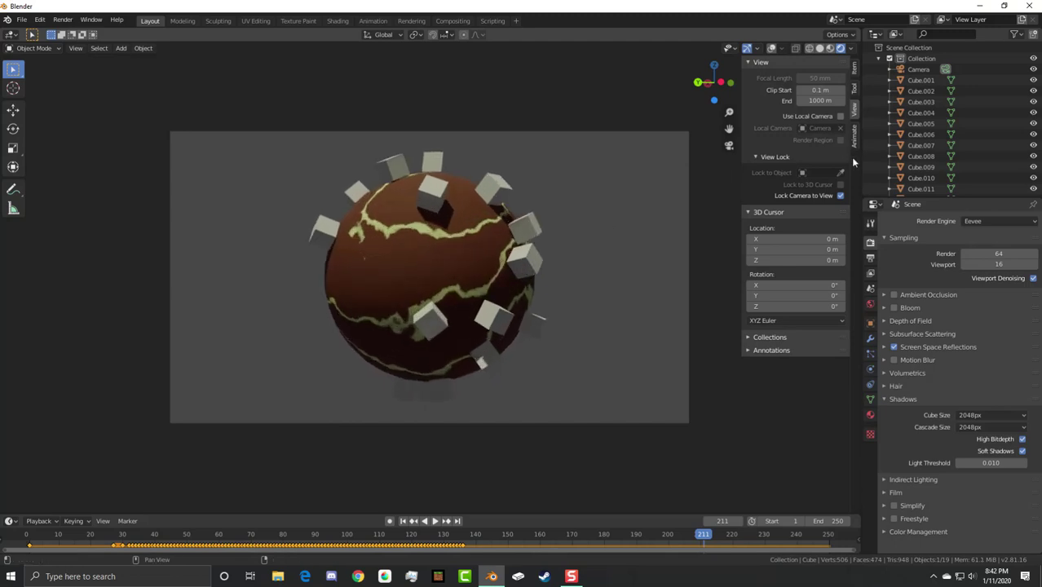
# Step: Play the animation through the camera with its frame fitted to the viewport and the sidebar hidden, and return to the first frame
pyautogui.press('space')
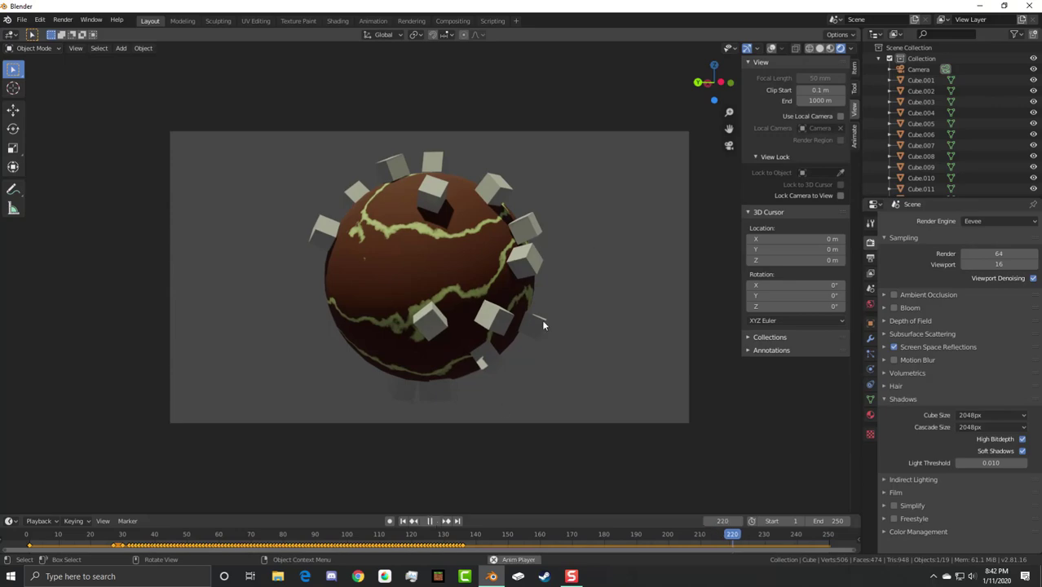
pyautogui.press('Home')
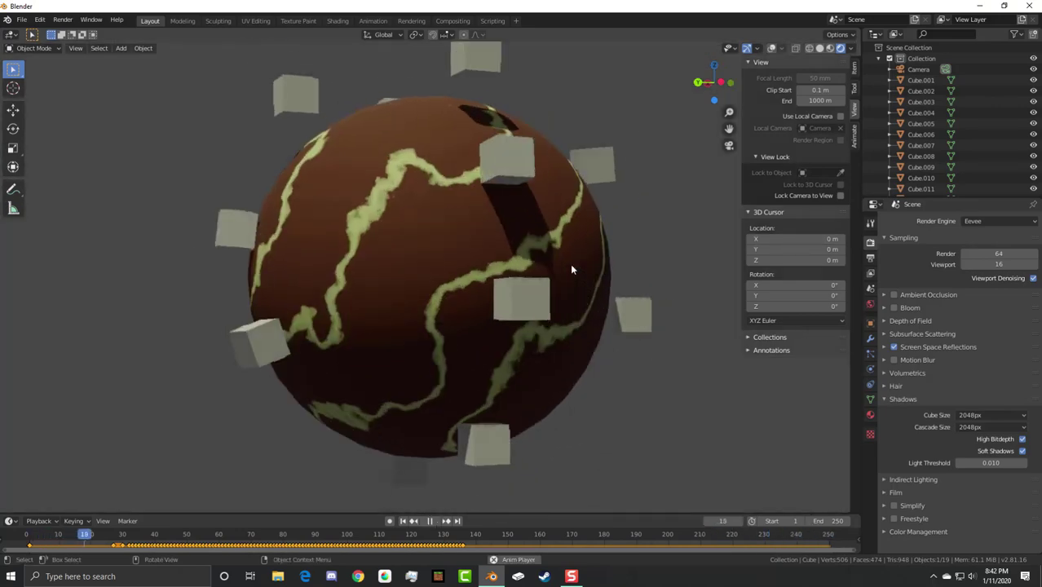
pyautogui.press('n')
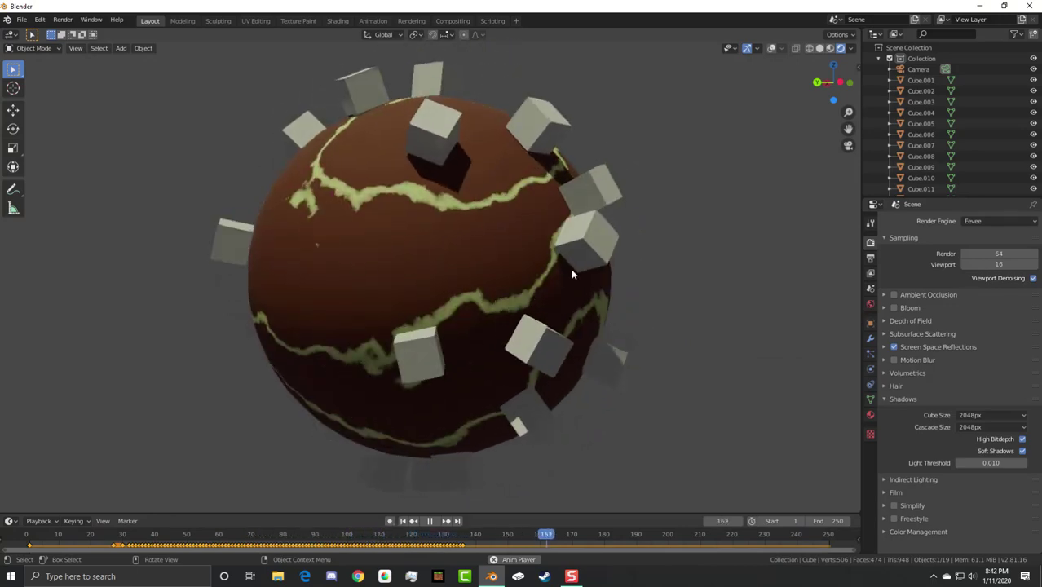
pyautogui.click(430, 520)
pyautogui.click(402, 520)
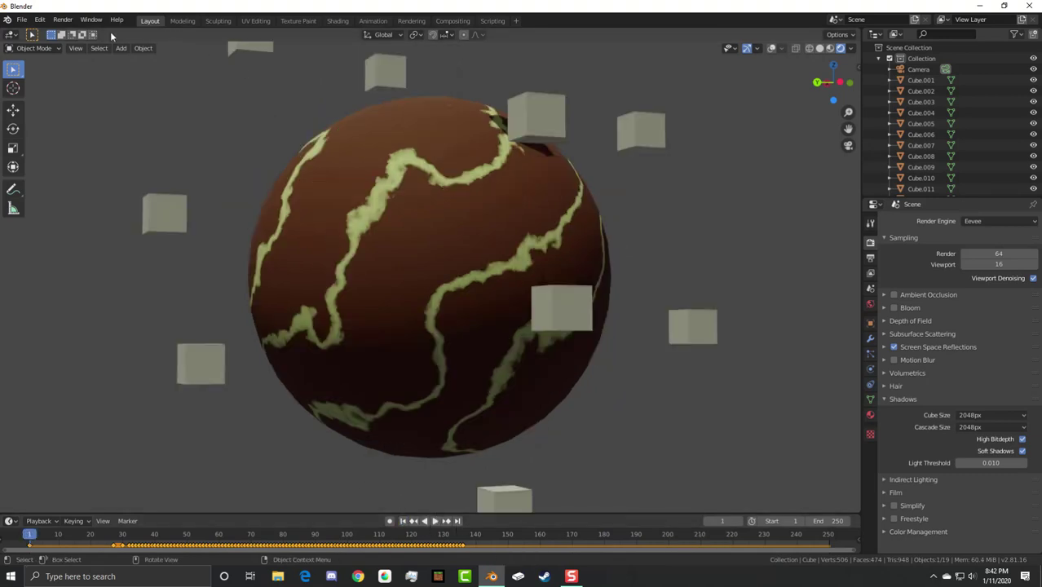
pyautogui.click(871, 275)
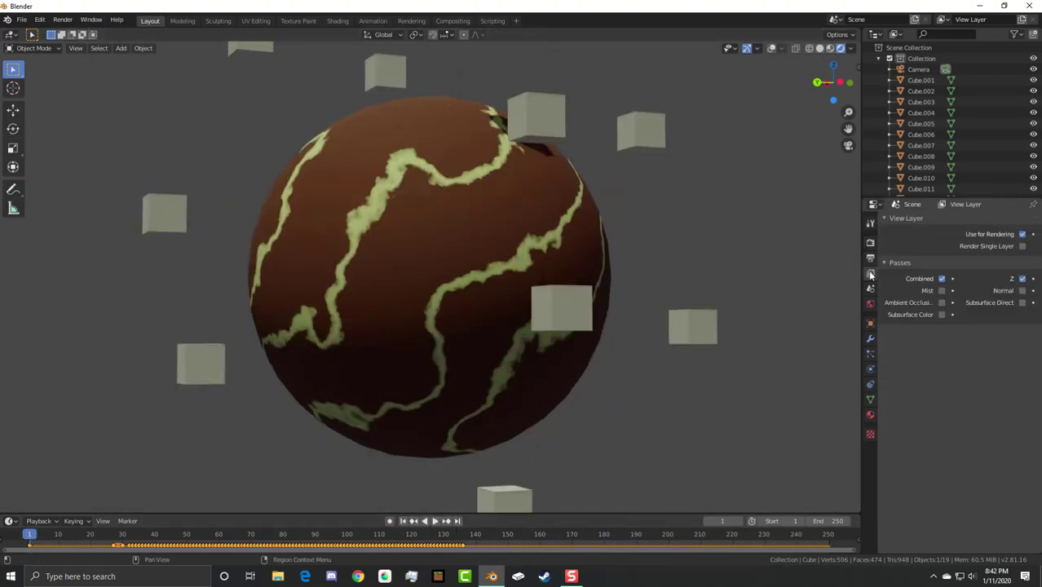
pyautogui.click(870, 259)
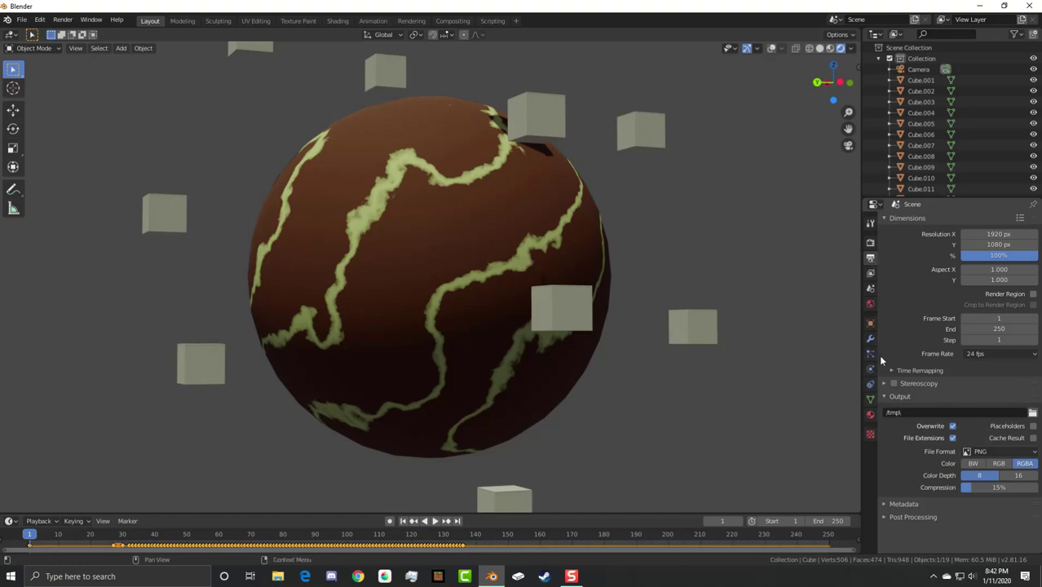
pyautogui.click(871, 275)
pyautogui.click(870, 243)
pyautogui.click(871, 275)
pyautogui.click(871, 289)
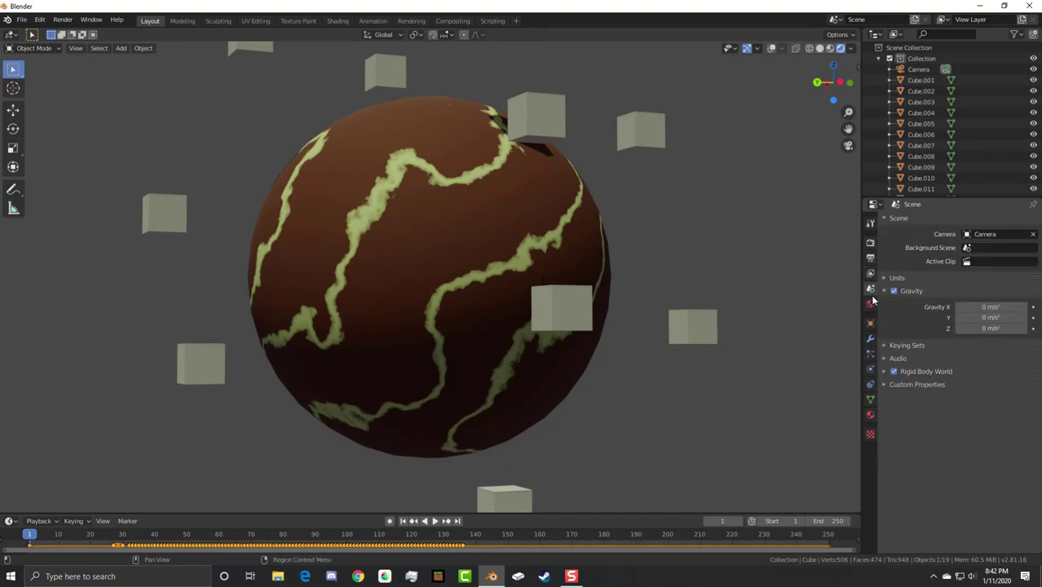
pyautogui.click(871, 303)
pyautogui.click(871, 275)
# Step: Set the output file format to FFmpeg video and expand its encoding settings
pyautogui.click(870, 259)
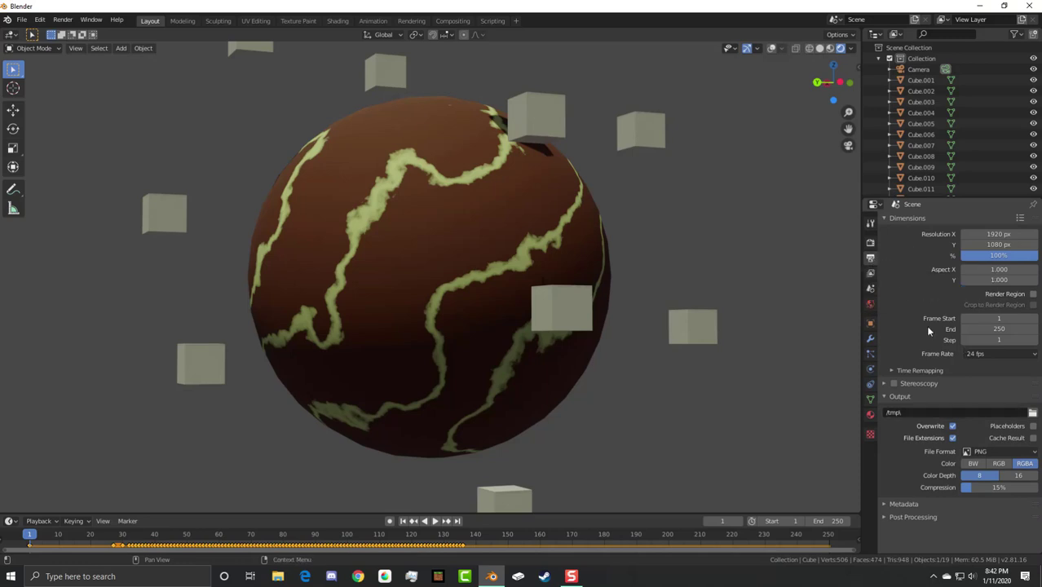
pyautogui.click(1025, 454)
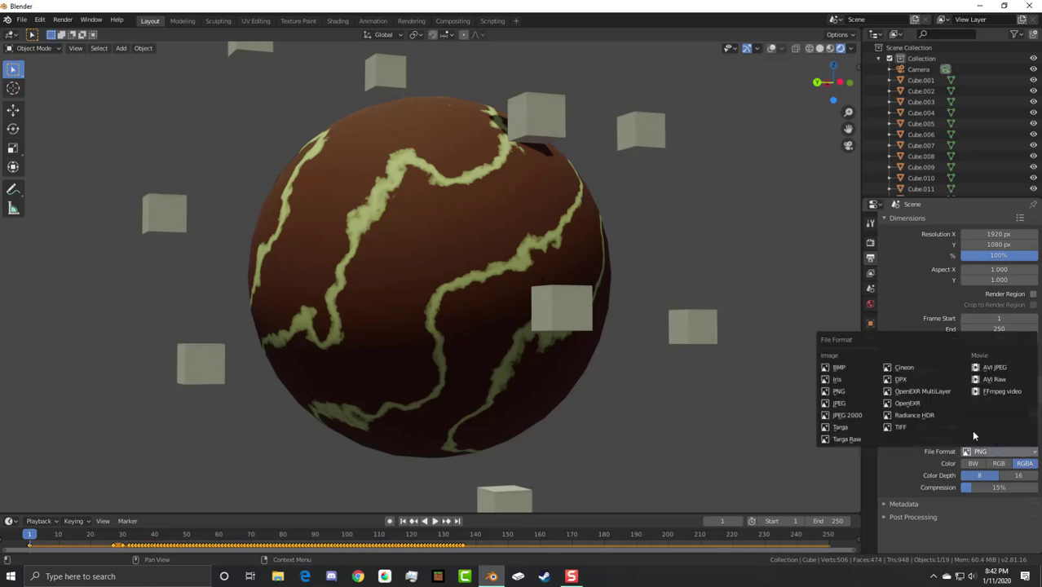
pyautogui.click(1007, 392)
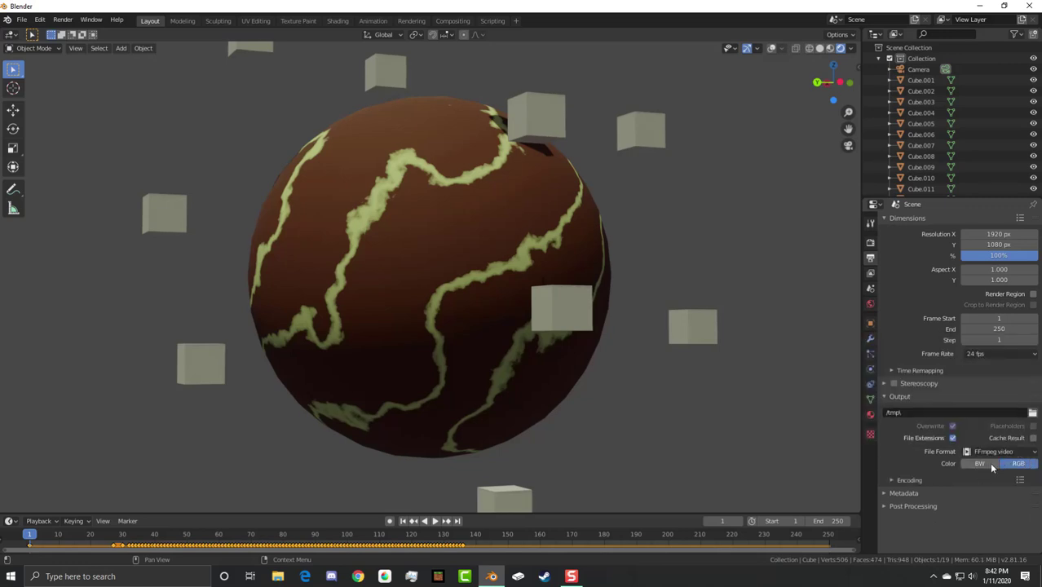
pyautogui.click(917, 482)
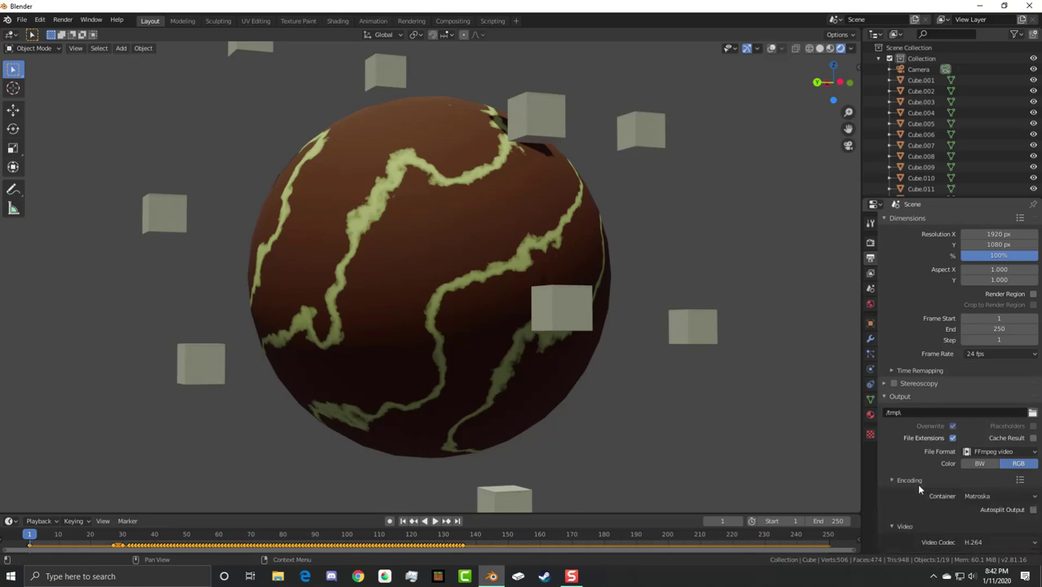
# Step: Apply the h264 in MP4 preset to the video encoding and collapse the encoding settings
pyautogui.scroll(-2, 984, 495)
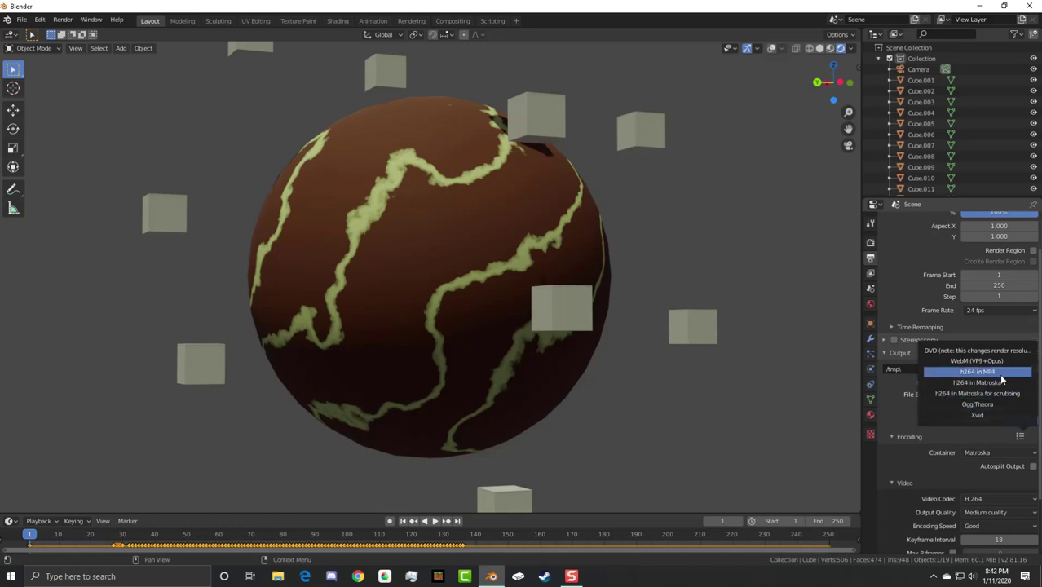
pyautogui.click(1000, 372)
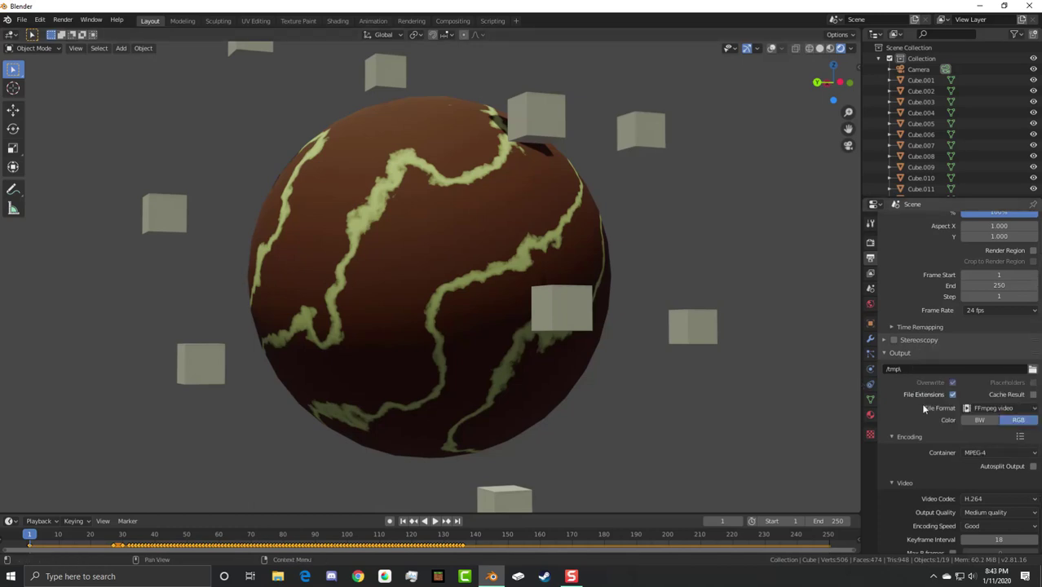
pyautogui.click(907, 435)
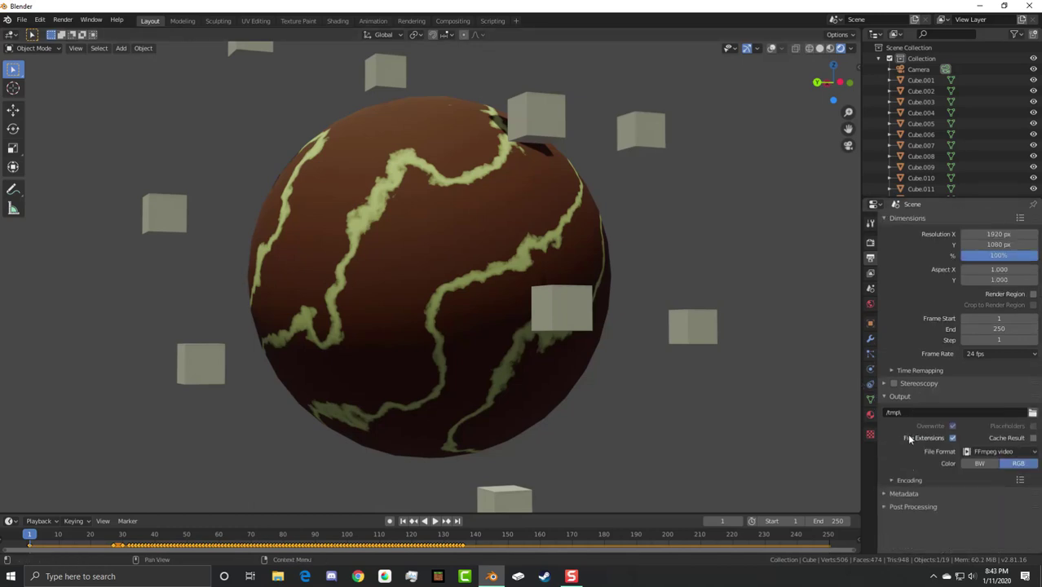
# Step: Browse the recent folders for a save location and set the output path to D:\Blender\Addons\
pyautogui.click(1032, 415)
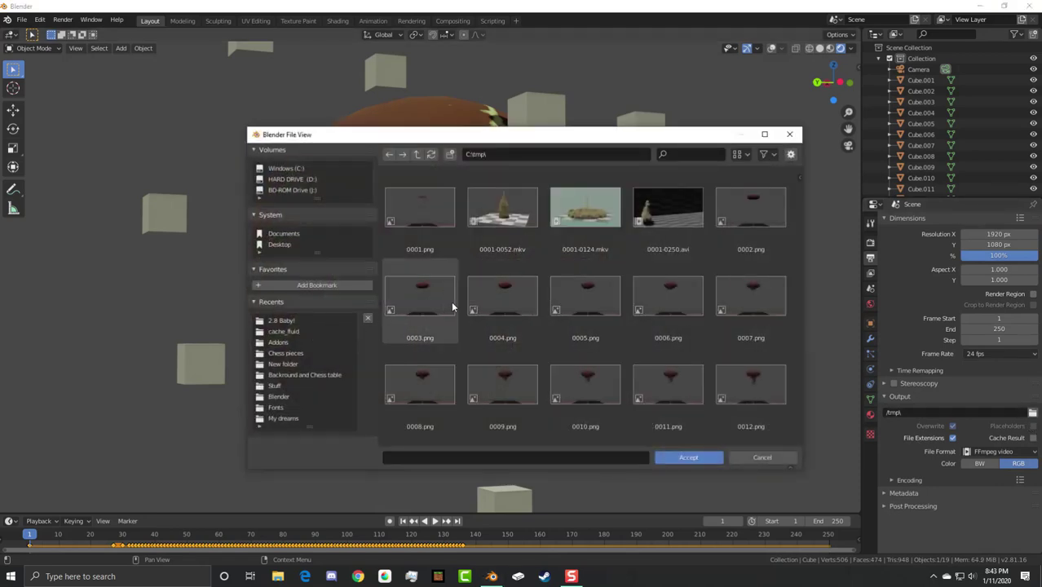
pyautogui.click(314, 323)
pyautogui.click(313, 332)
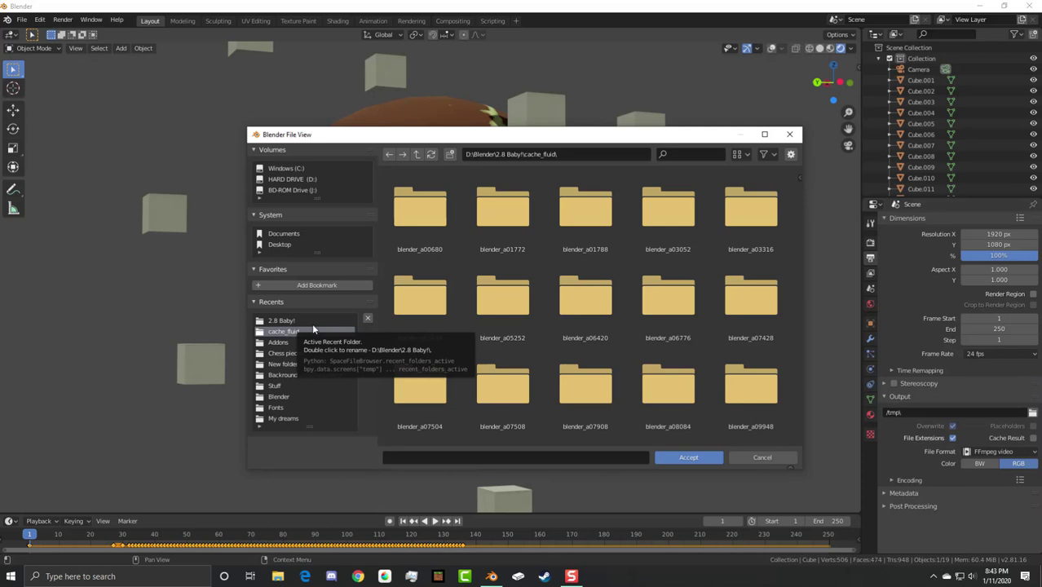
pyautogui.scroll(-5, 528, 323)
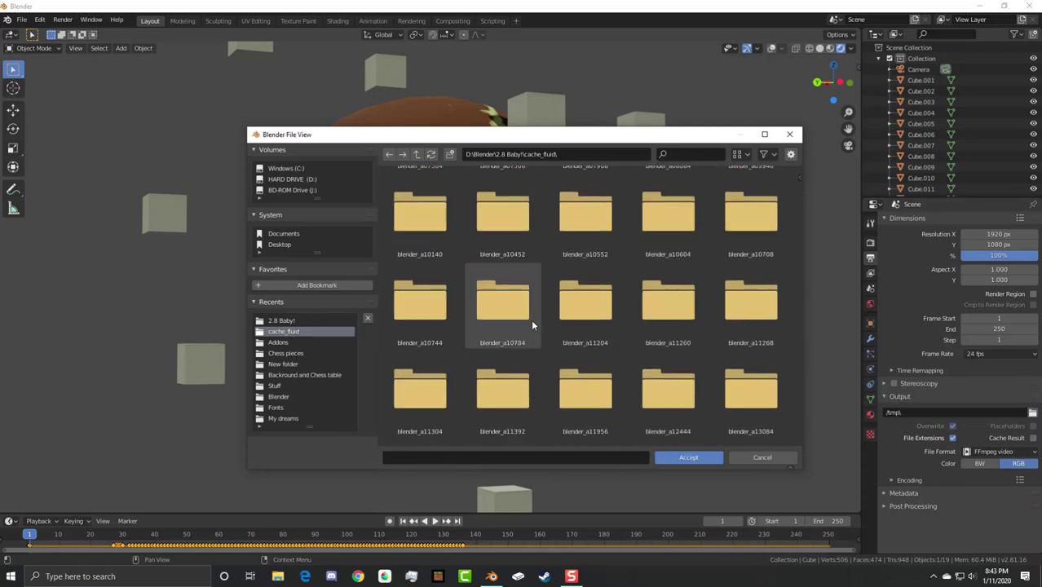
pyautogui.scroll(-6, 532, 324)
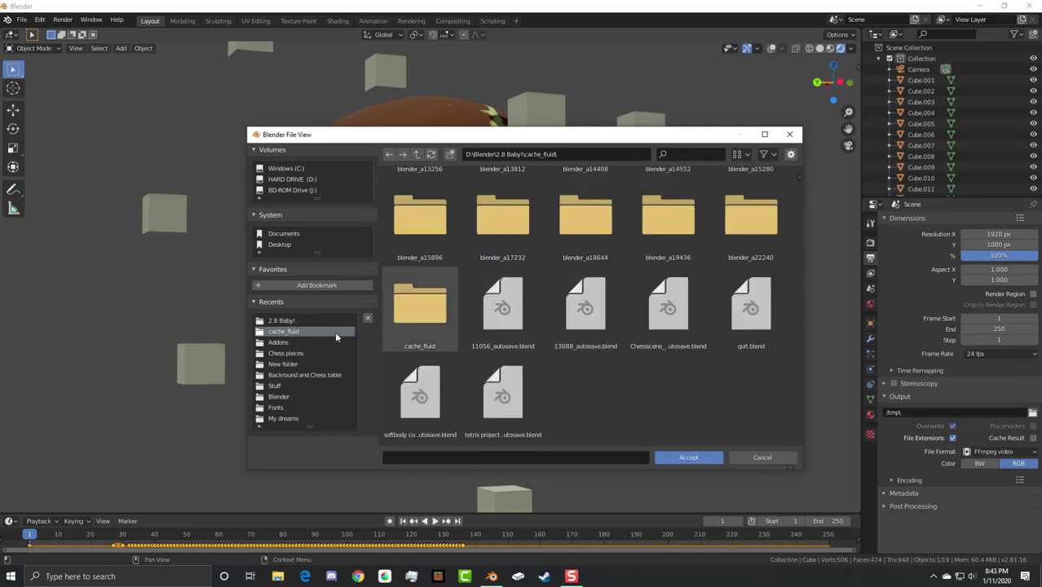
pyautogui.click(299, 342)
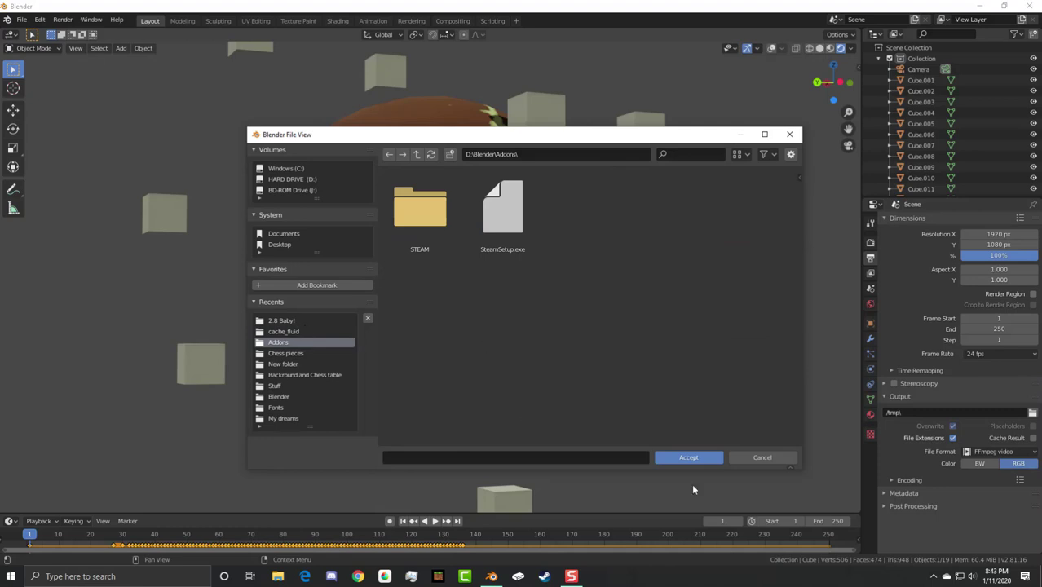
pyautogui.click(689, 457)
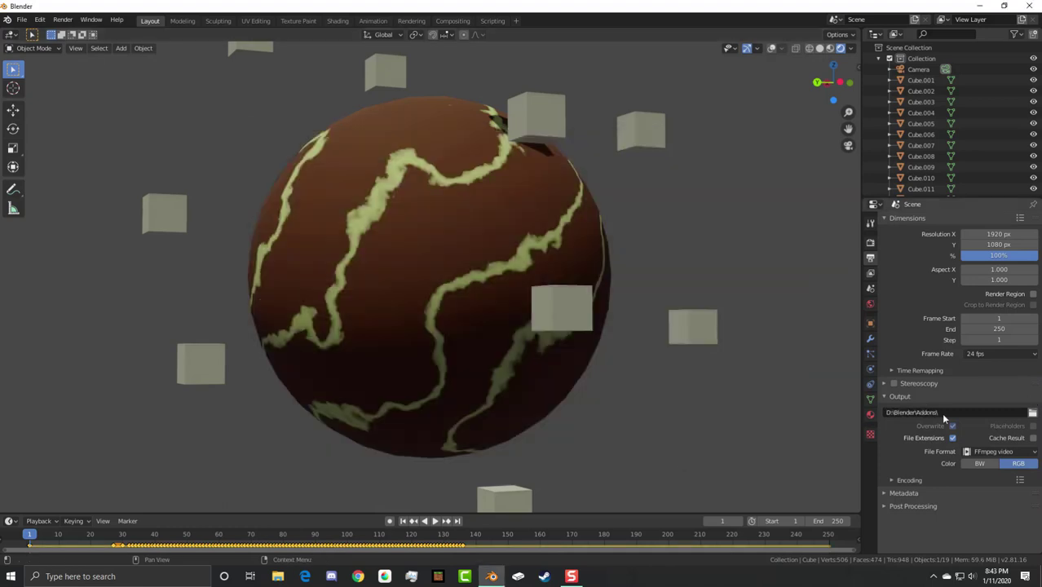
# Step: Set the frame rate to 29.97 fps and render an image of the current frame
pyautogui.click(1001, 356)
pyautogui.click(997, 402)
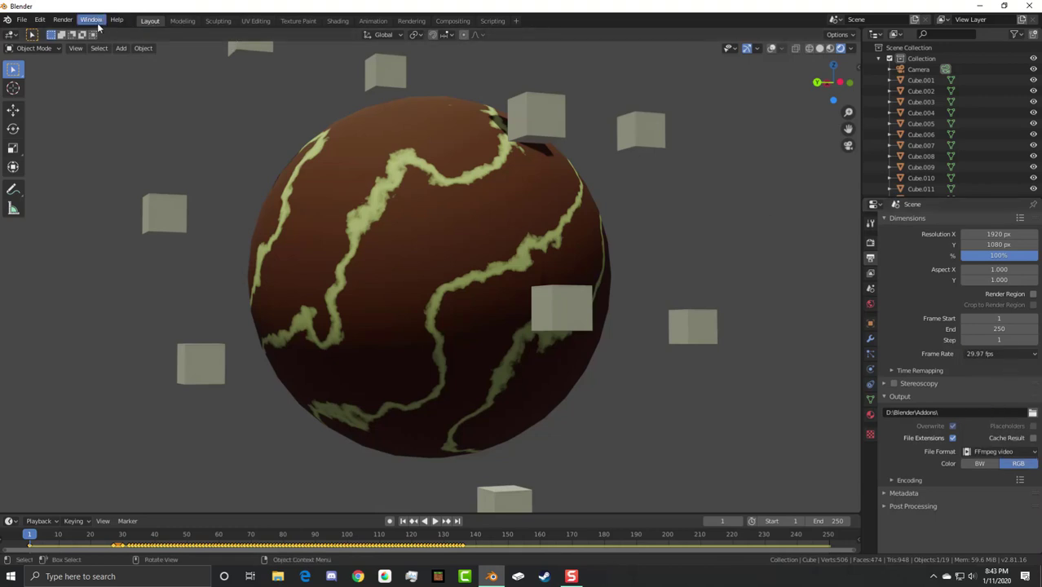
pyautogui.click(66, 20)
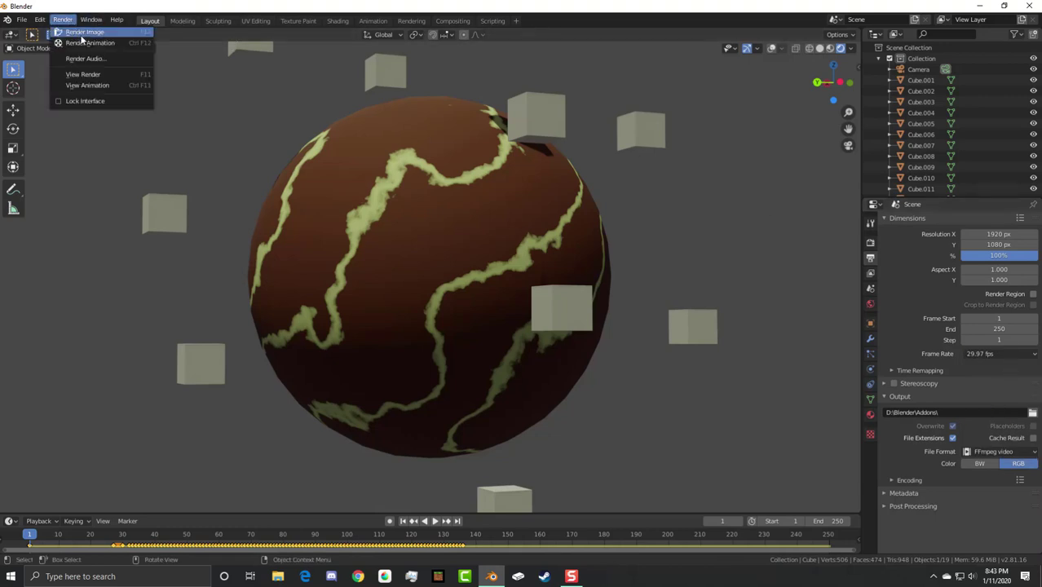
pyautogui.click(81, 35)
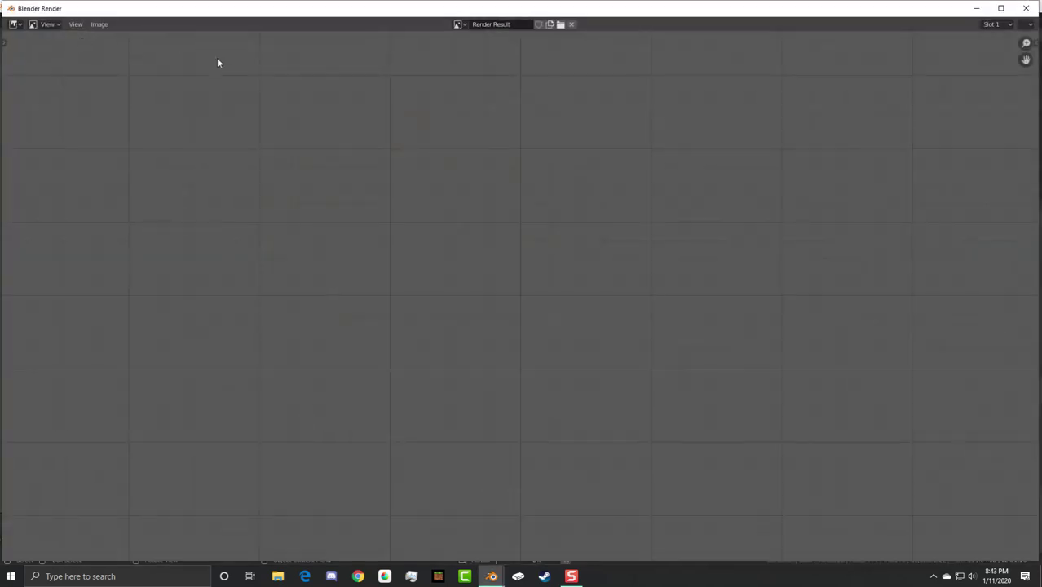